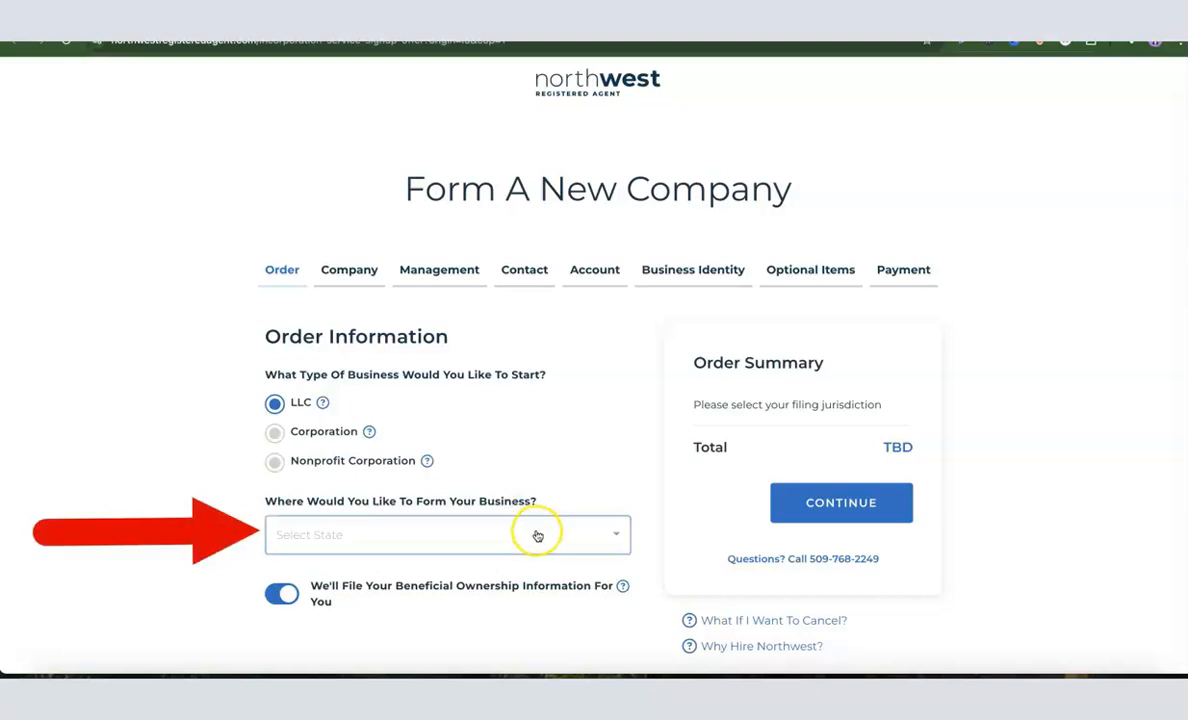
Select New Mexico as the state in which to form the LLC.
left_click(537, 536)
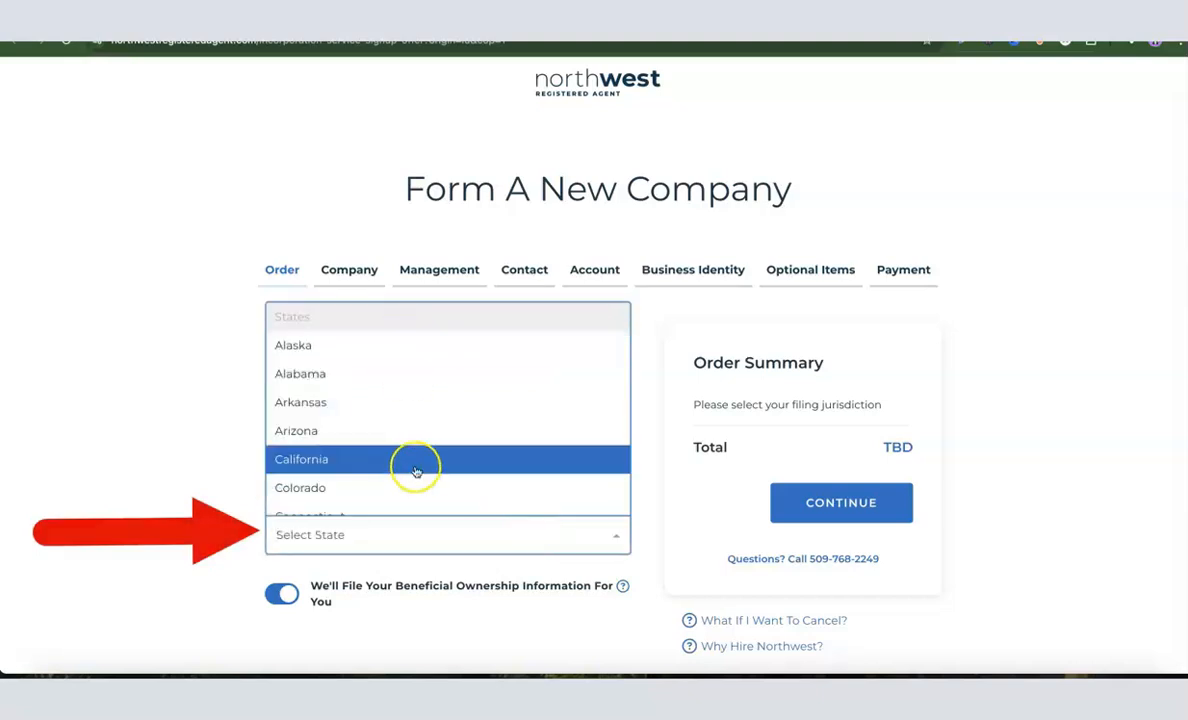
scroll(443, 424, "down", 8)
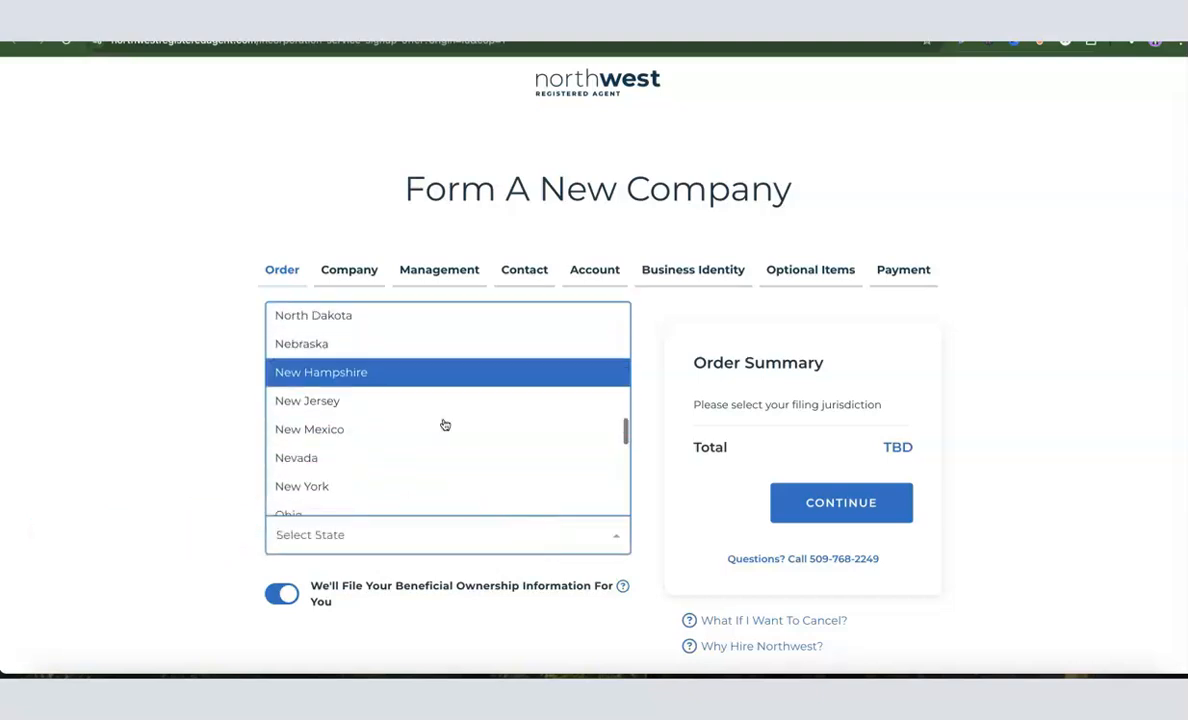
scroll(445, 425, "down", 1)
left_click(340, 362)
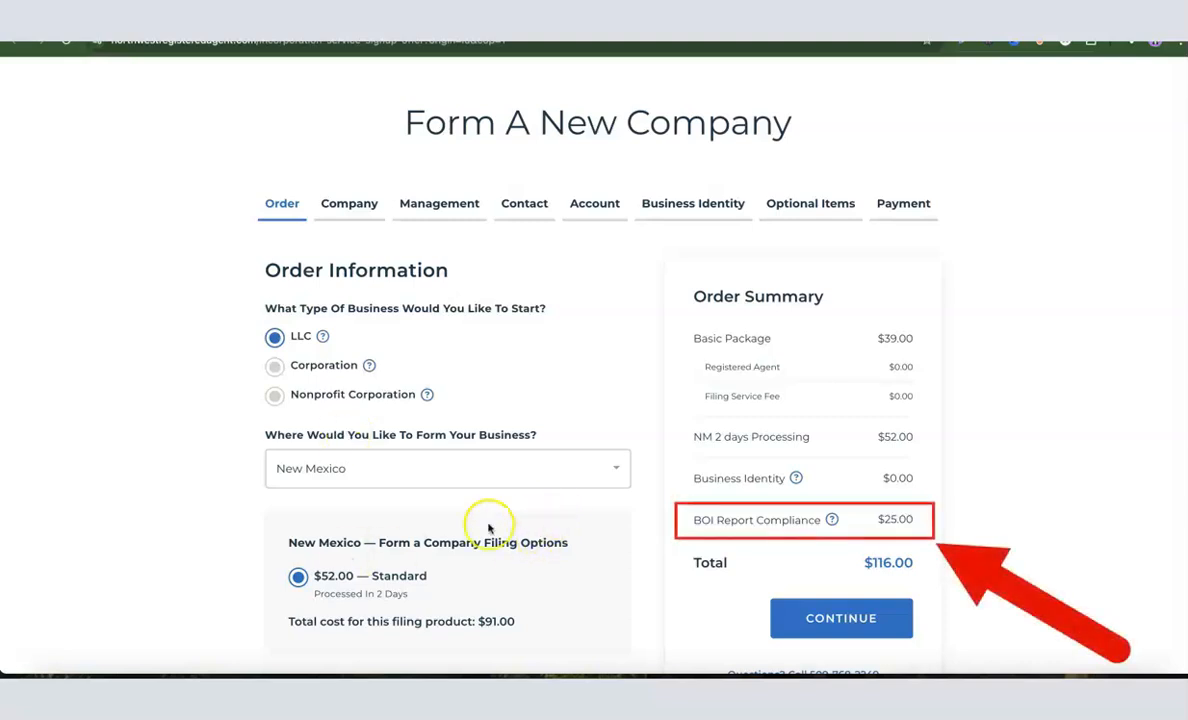
Review the New Mexico filing options and order summary, and continue to the company details.
left_click(242, 507)
scroll(313, 491, "down", 1)
scroll(340, 490, "down", 2)
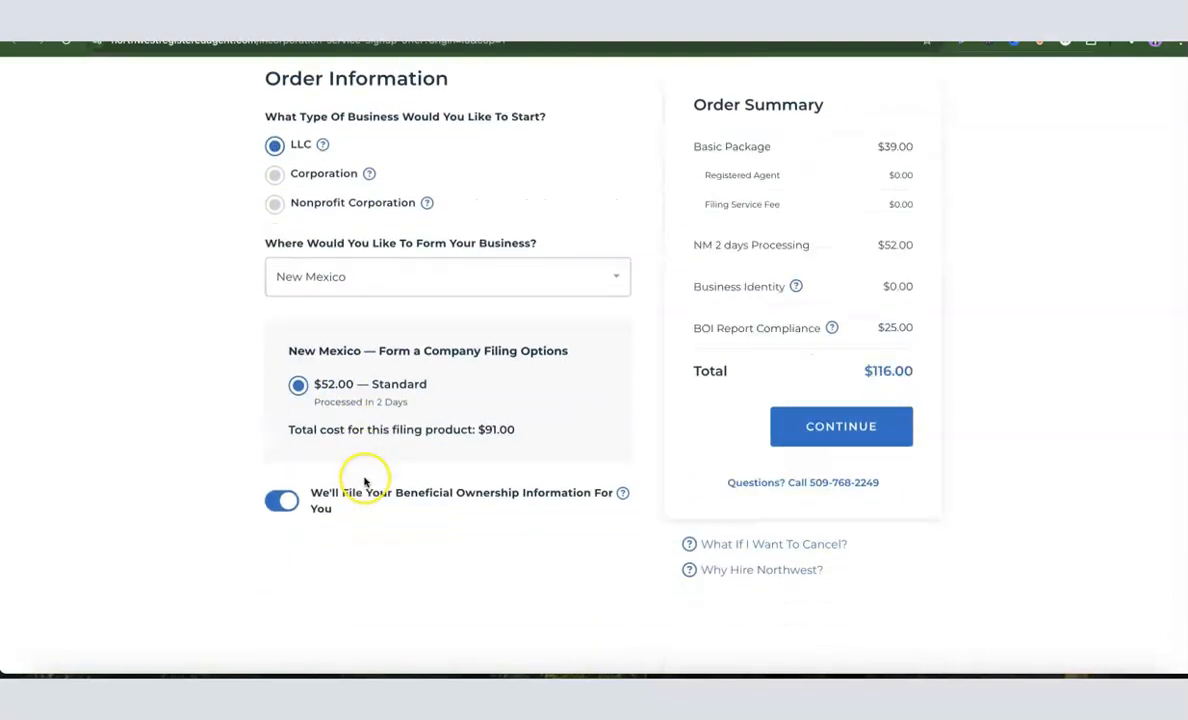
scroll(368, 482, "up", 1)
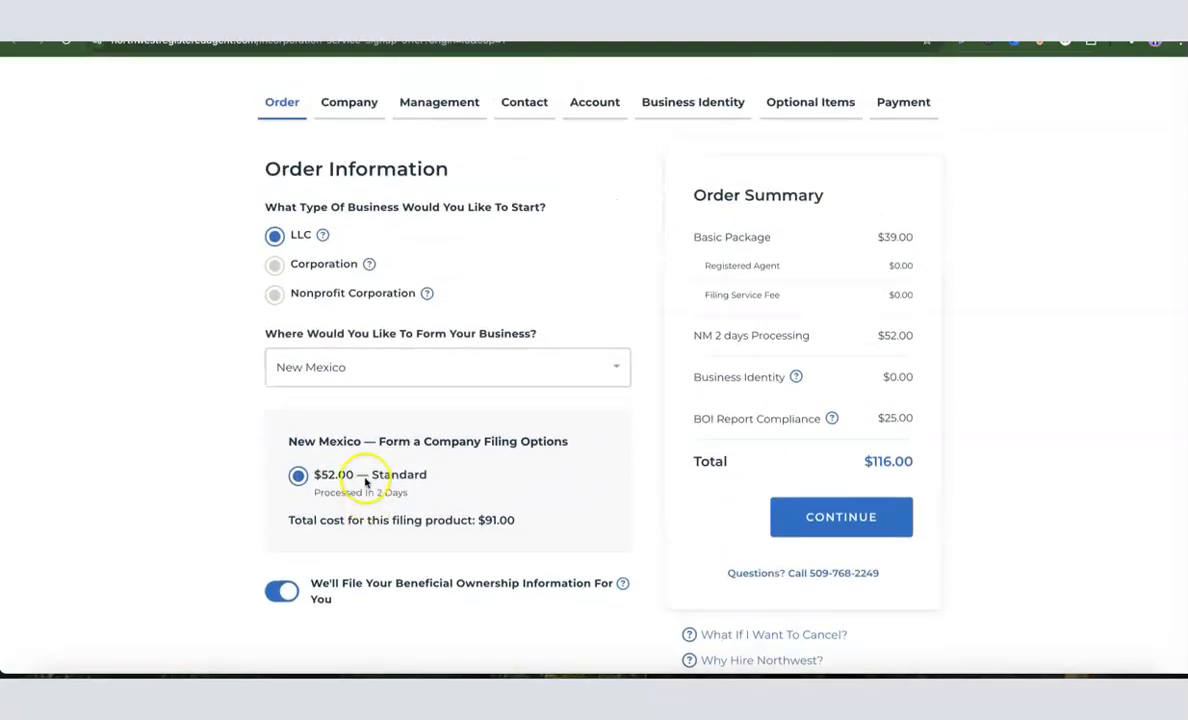
left_click(888, 528)
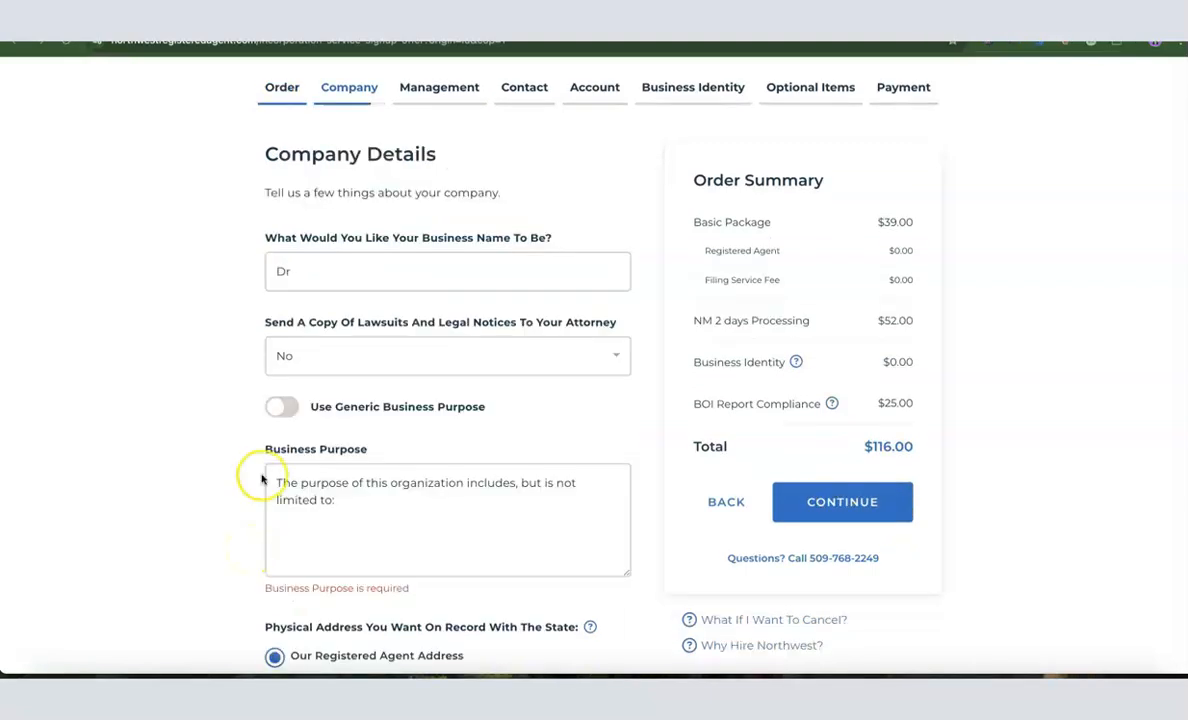
Complete the business name as "Dropshipping Hustle".
left_click(325, 273)
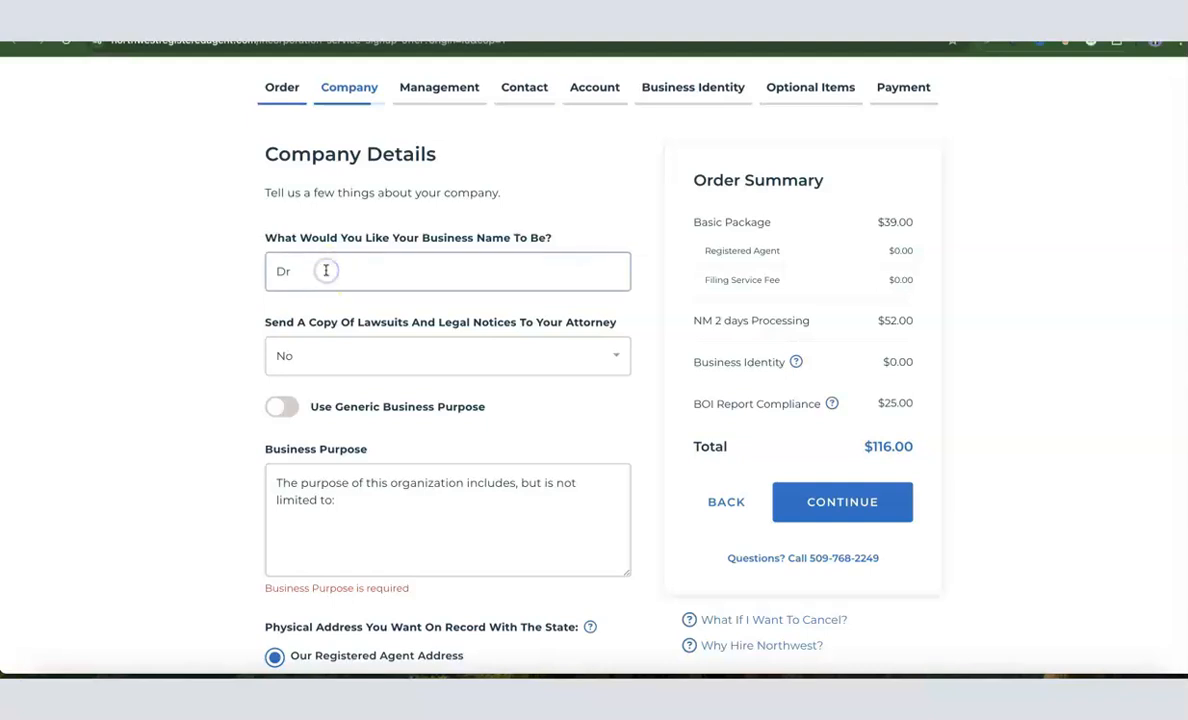
left_click(325, 273)
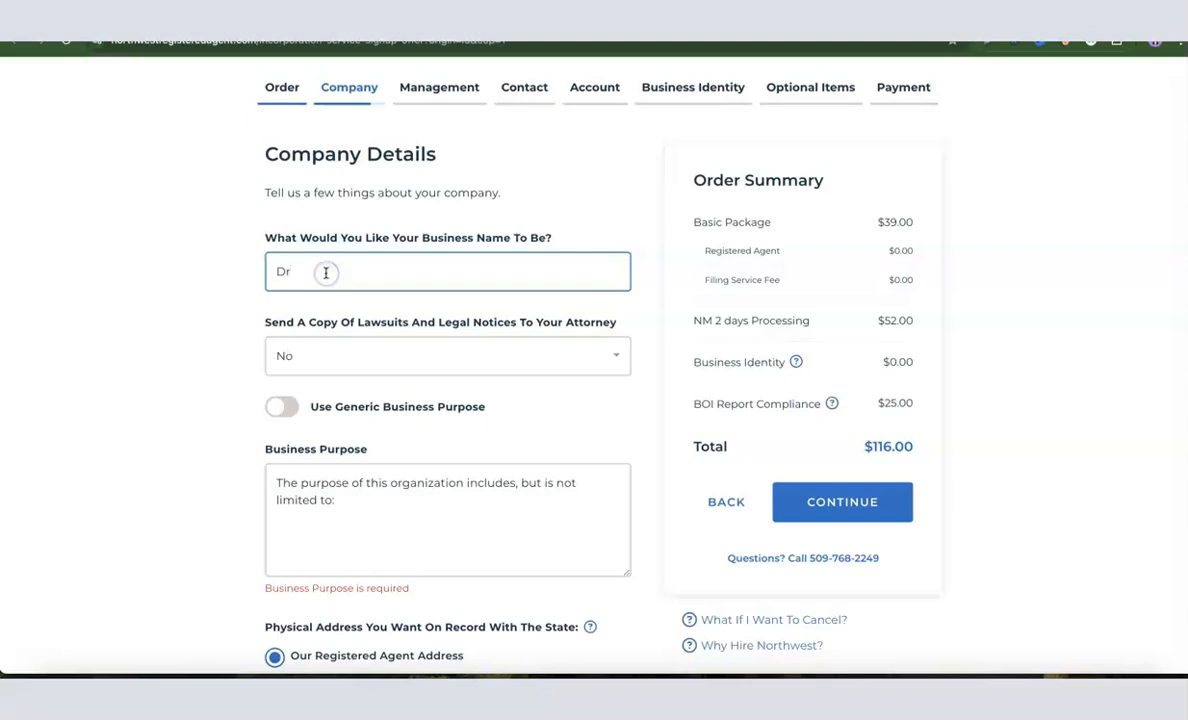
type("opshipping Hustle")
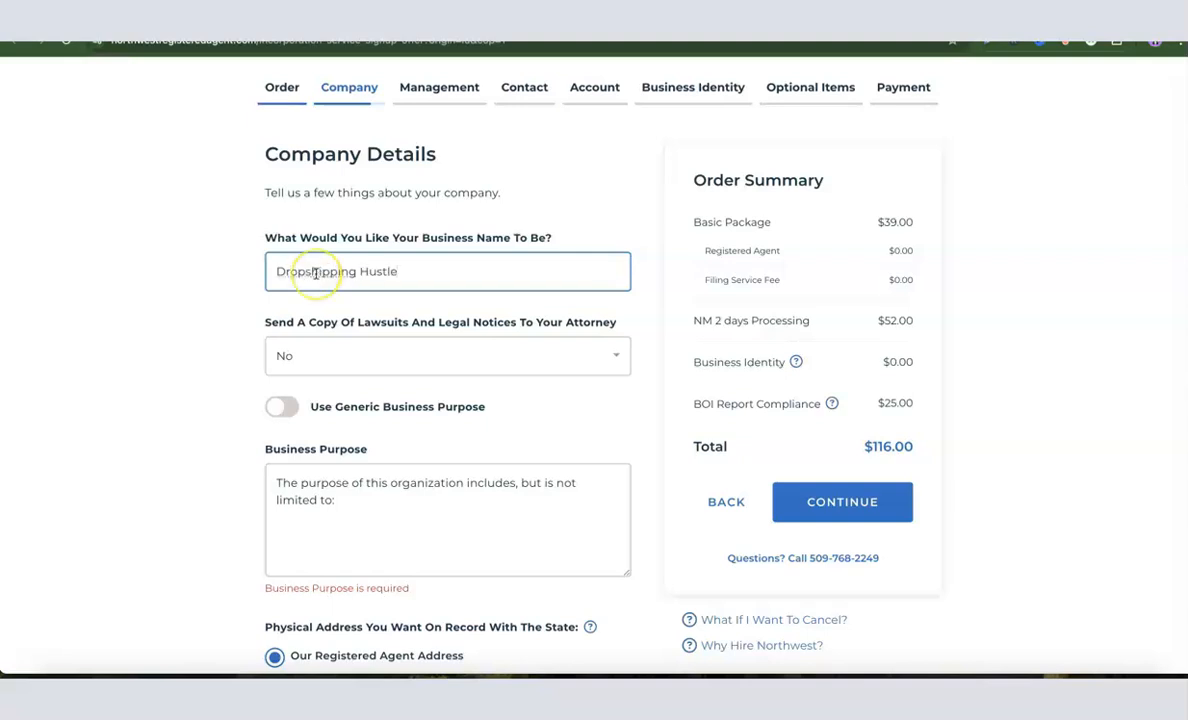
left_click(255, 343)
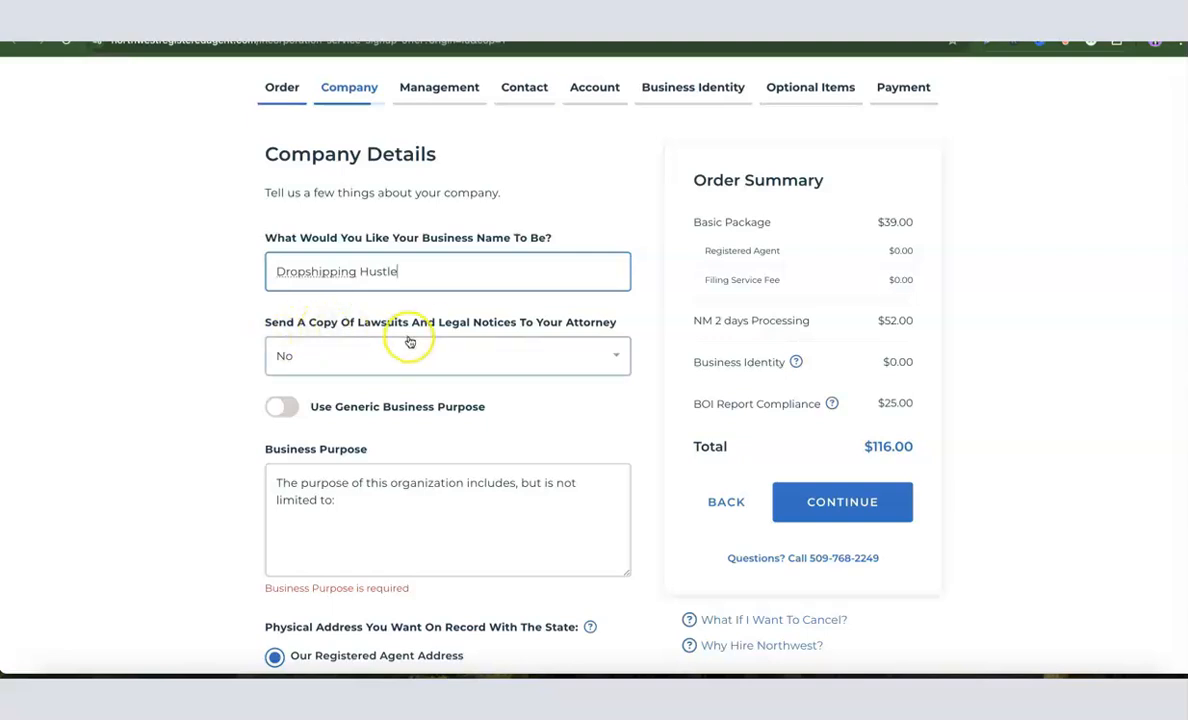
Try the Yes option for sending lawsuits and legal notices to the attorney, and set it back to No.
left_click(511, 356)
left_click(332, 397)
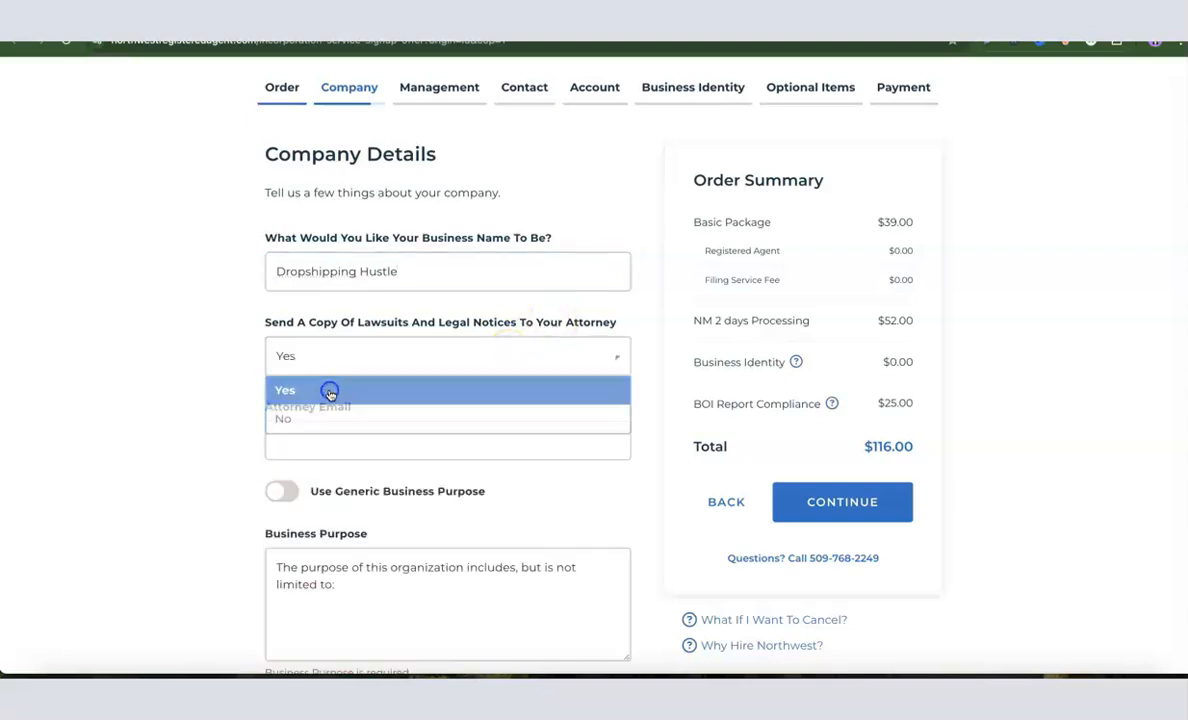
left_click(336, 443)
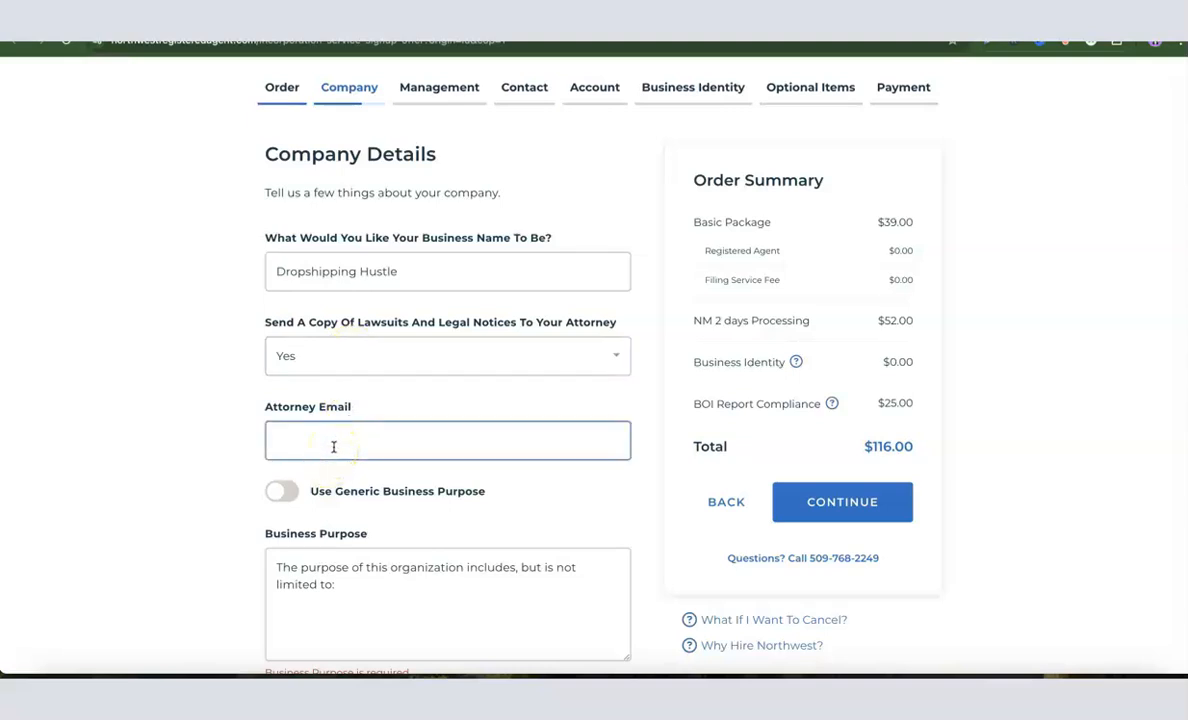
left_click(366, 350)
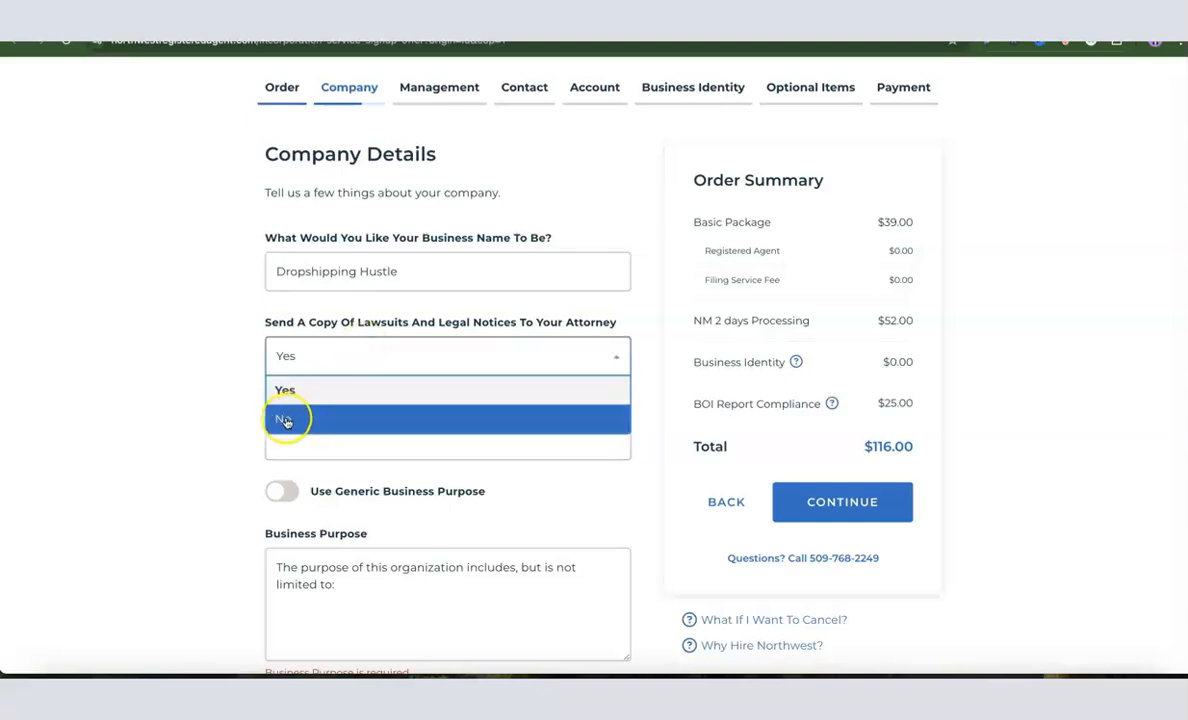
left_click(288, 420)
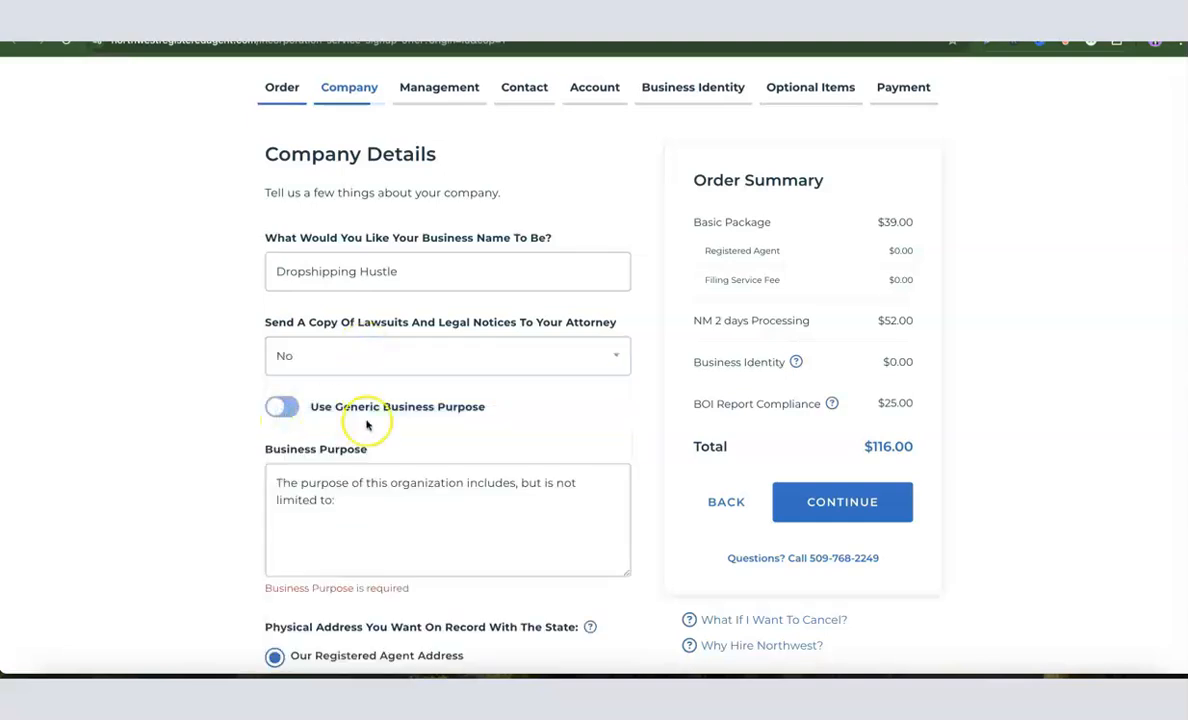
Try the generic business purpose option and switch it off again.
scroll(339, 398, "down", 1)
left_click(326, 440)
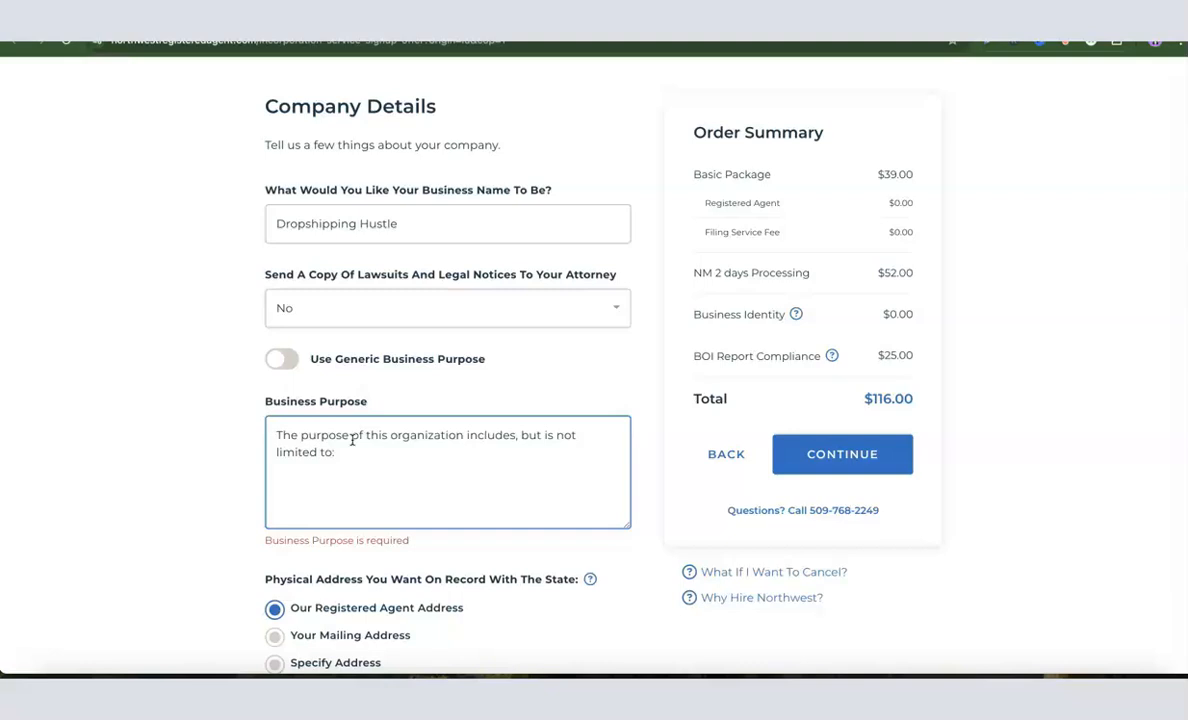
left_click(199, 437)
left_click(281, 359)
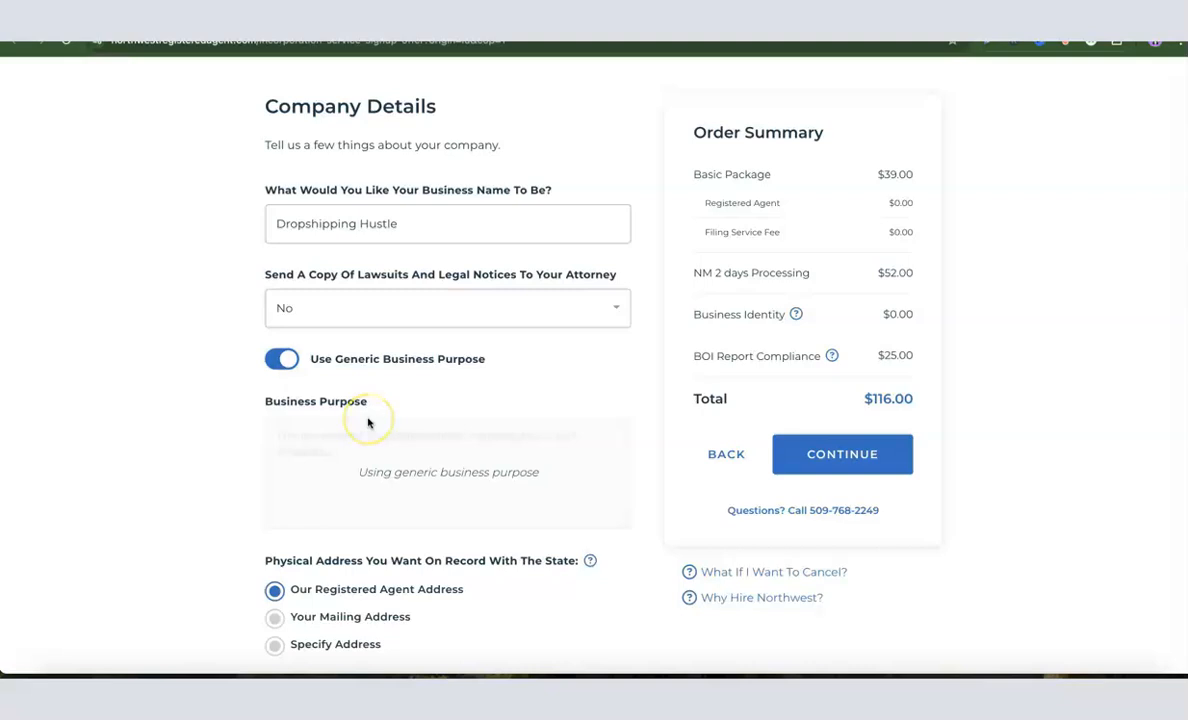
left_click(285, 360)
Complete the business purpose statement with "ecommerce and sales of general product.".
left_click(382, 466)
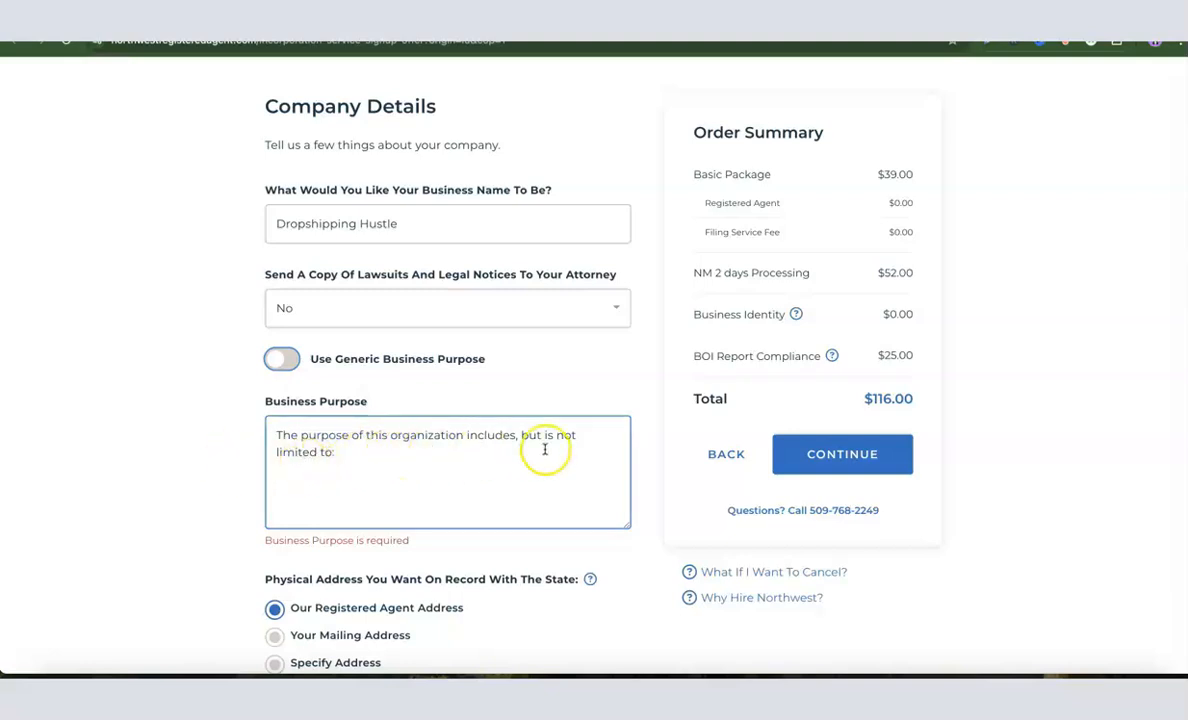
left_click(373, 455)
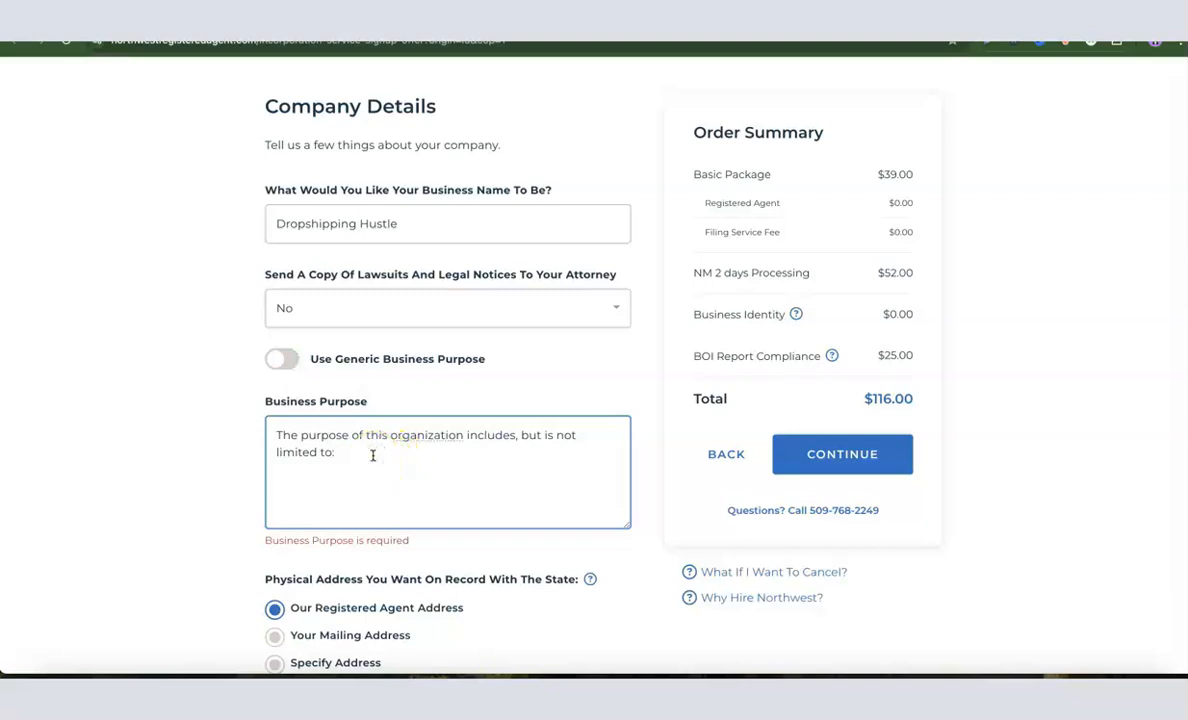
type("ecommerce and sales of general product.")
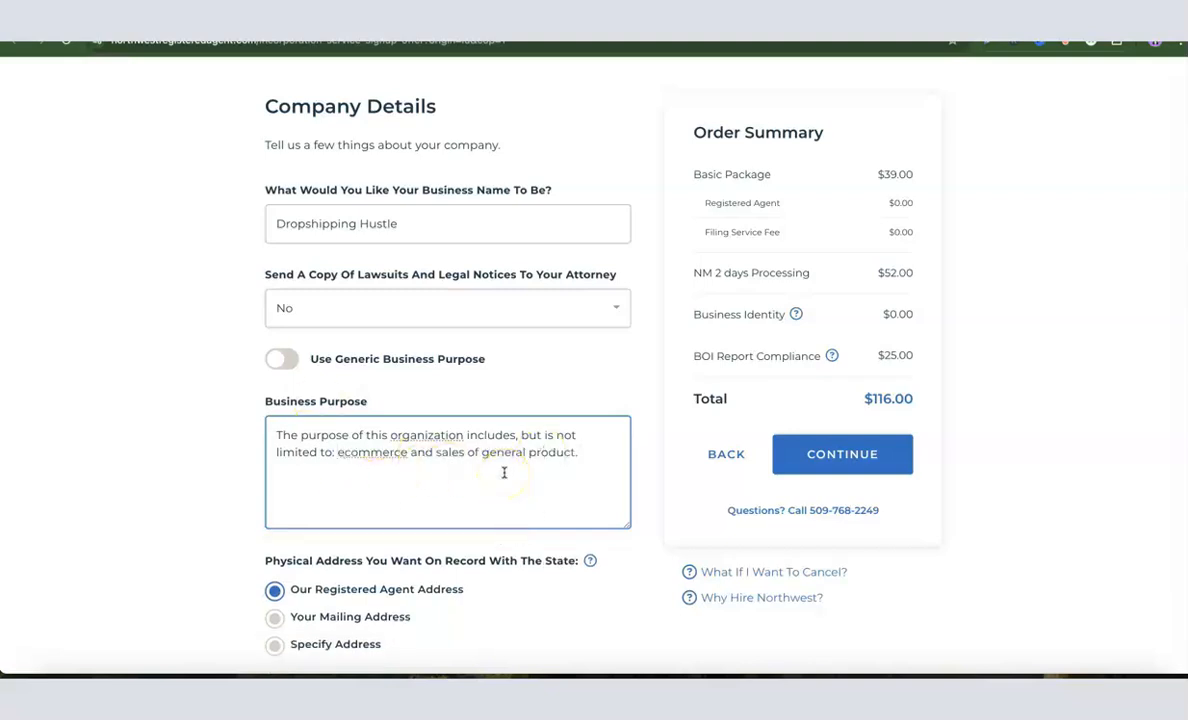
left_click(245, 424)
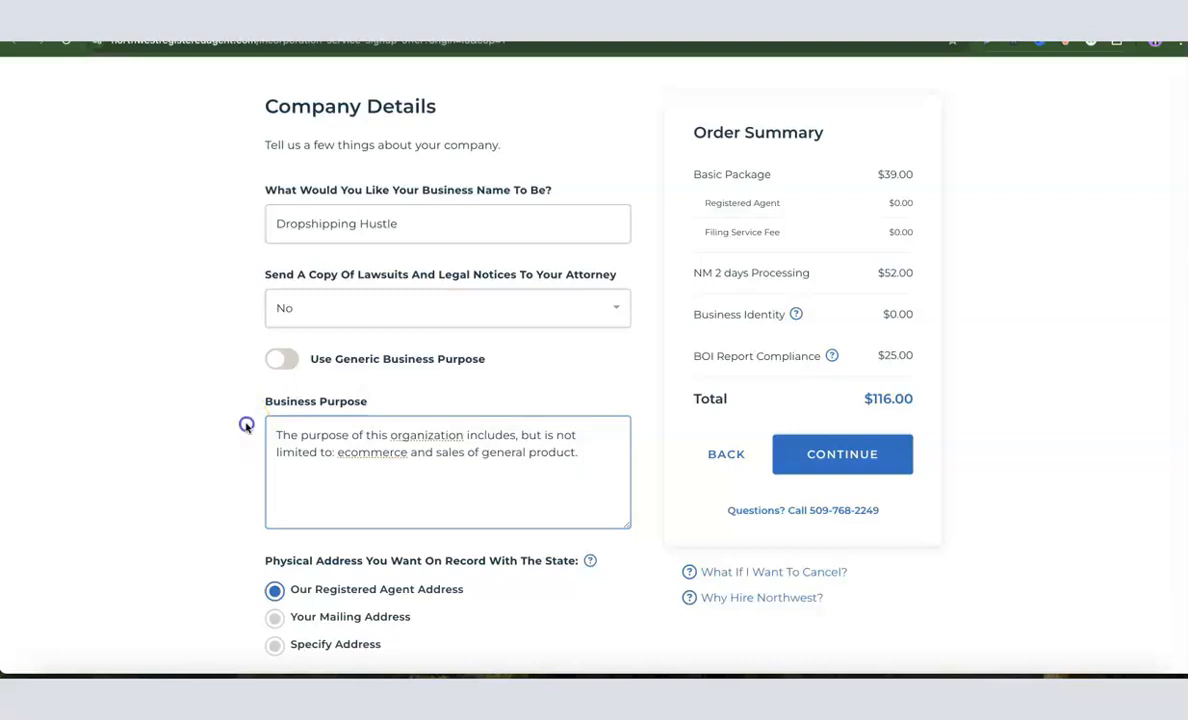
Keep the registered agent address as both physical and mailing address on record, and continue to company management.
scroll(355, 401, "down", 3)
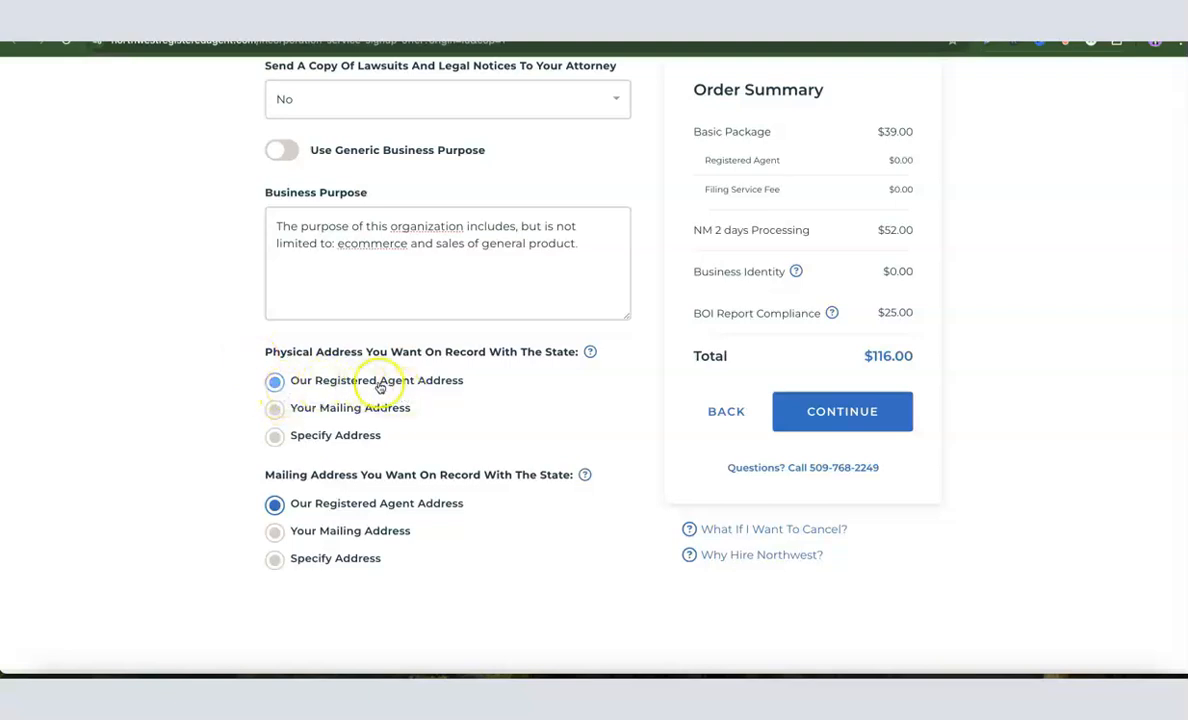
scroll(449, 392, "down", 1)
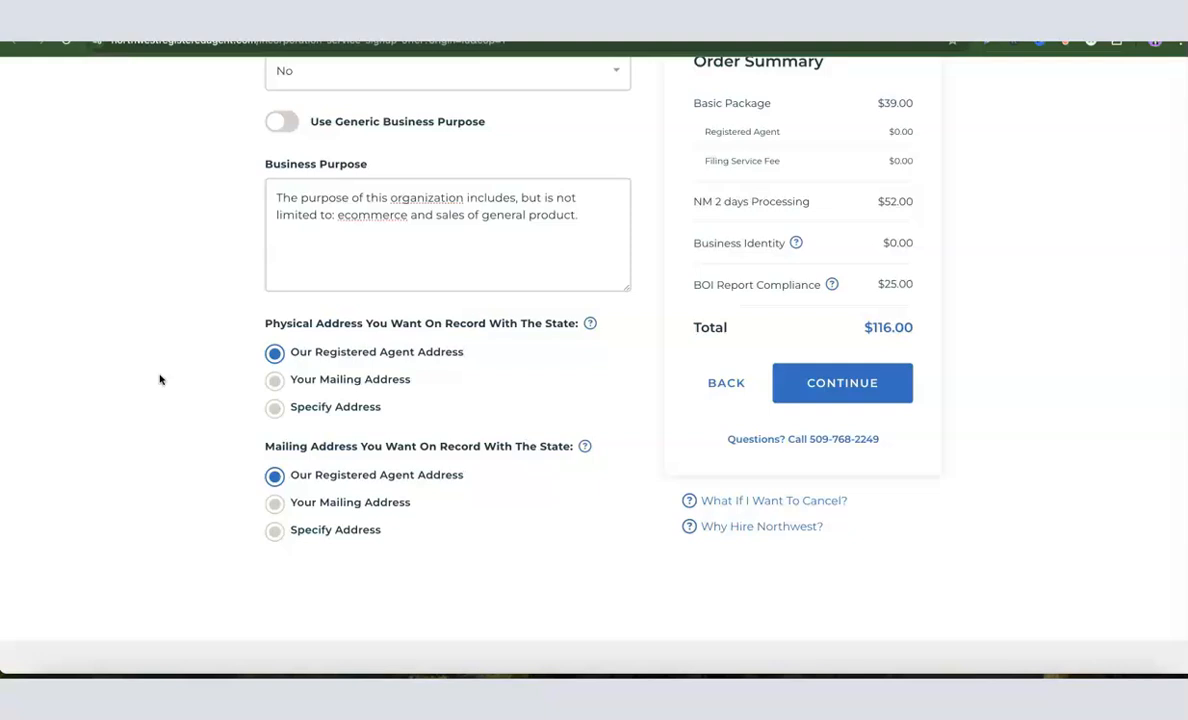
scroll(191, 400, "up", 3)
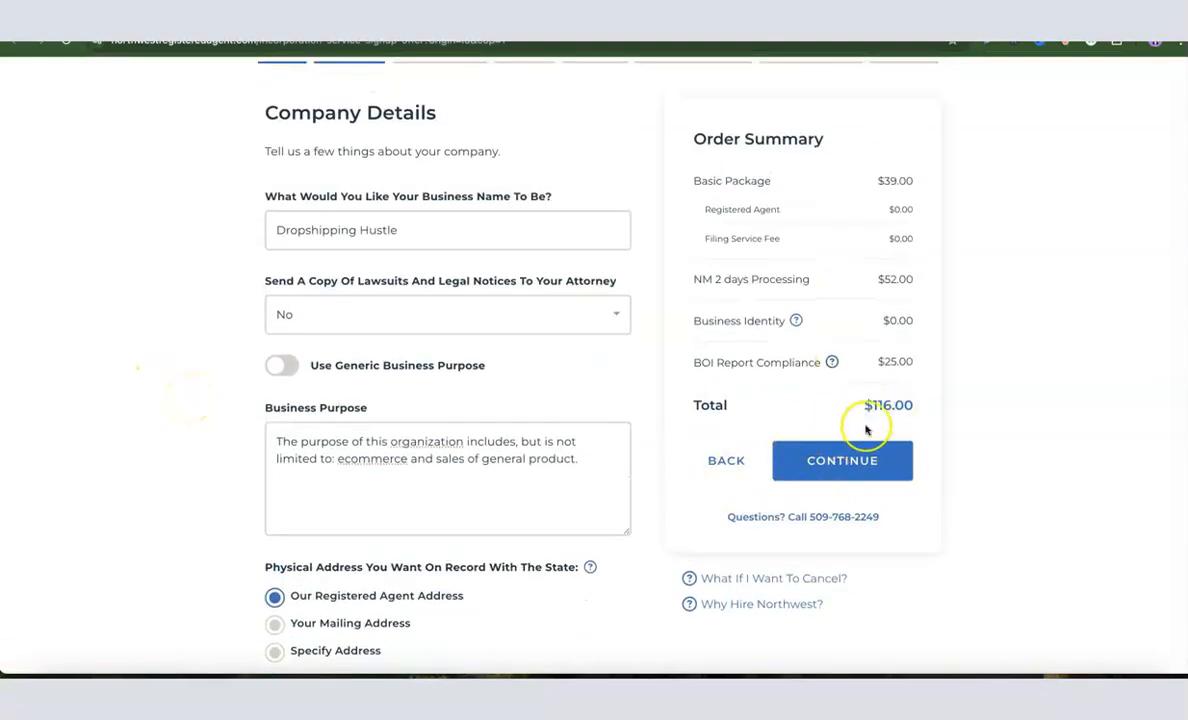
scroll(867, 430, "down", 1)
left_click(838, 452)
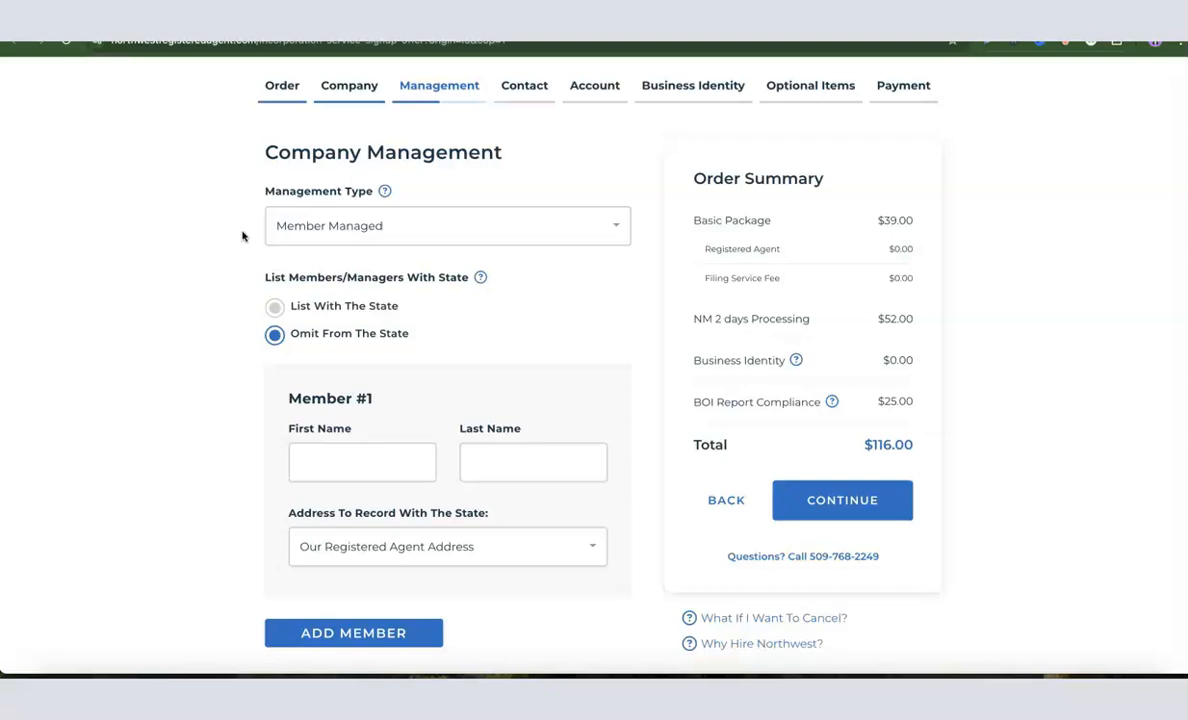
Keep the management type as Member Managed and choose to omit the members from the state listing.
left_click(325, 226)
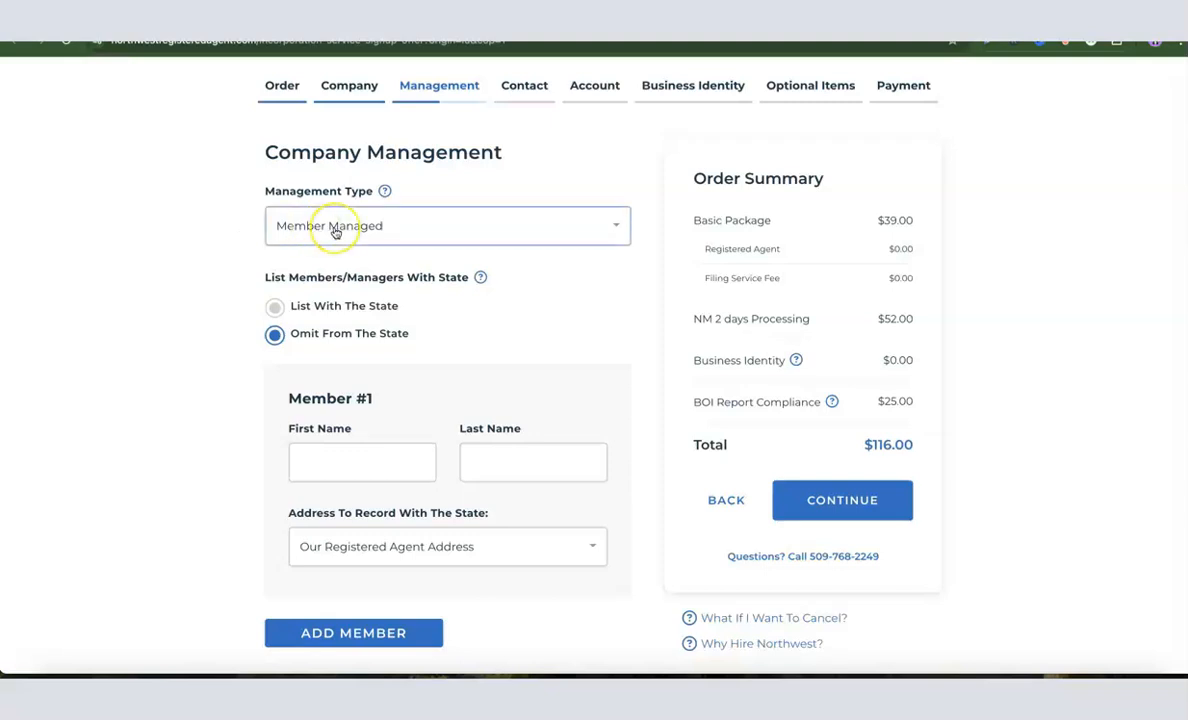
left_click(335, 230)
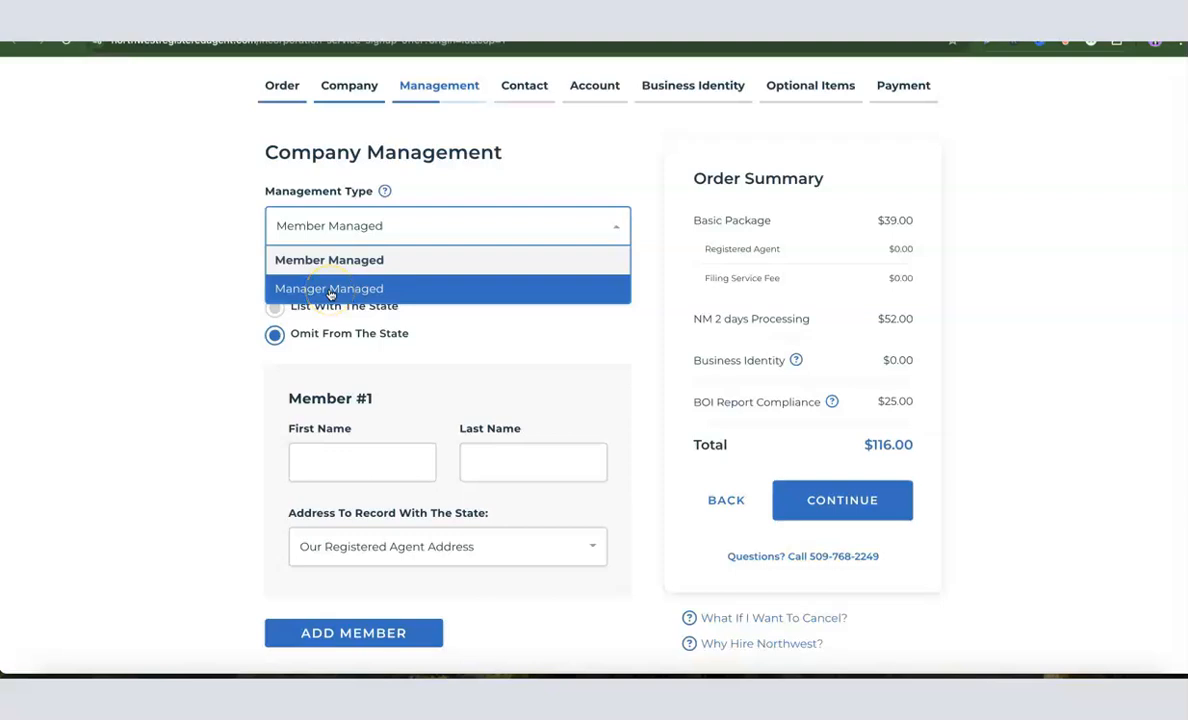
left_click(300, 262)
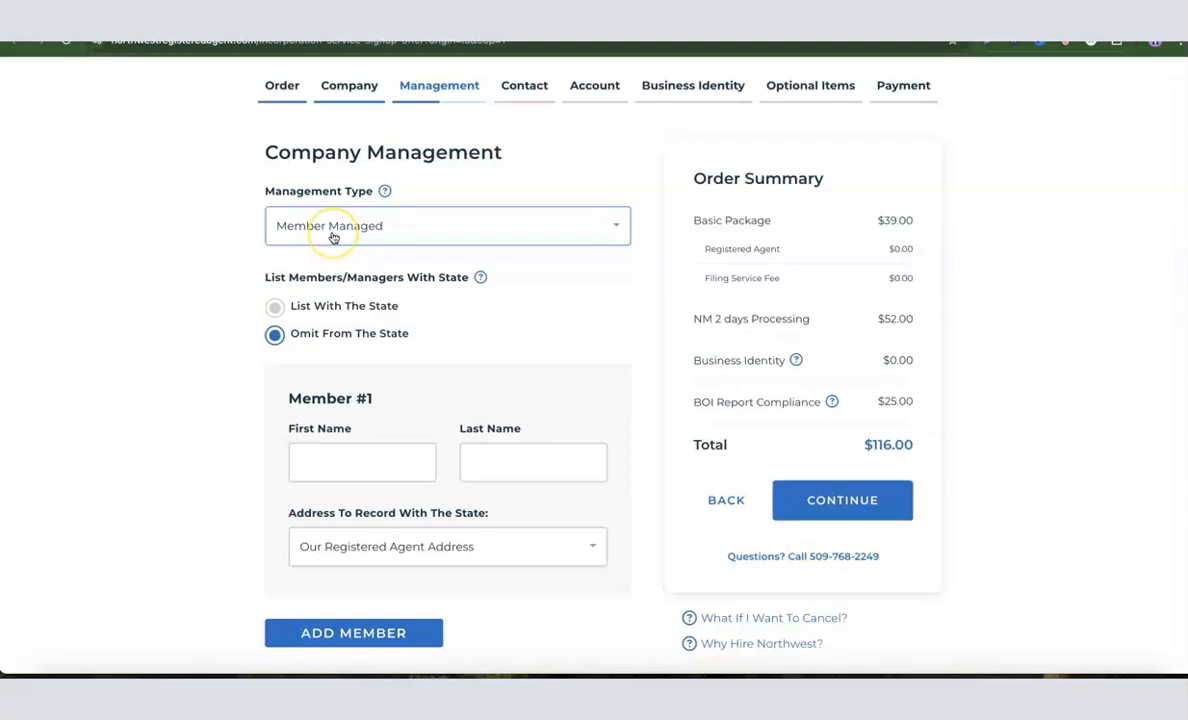
left_click(250, 336)
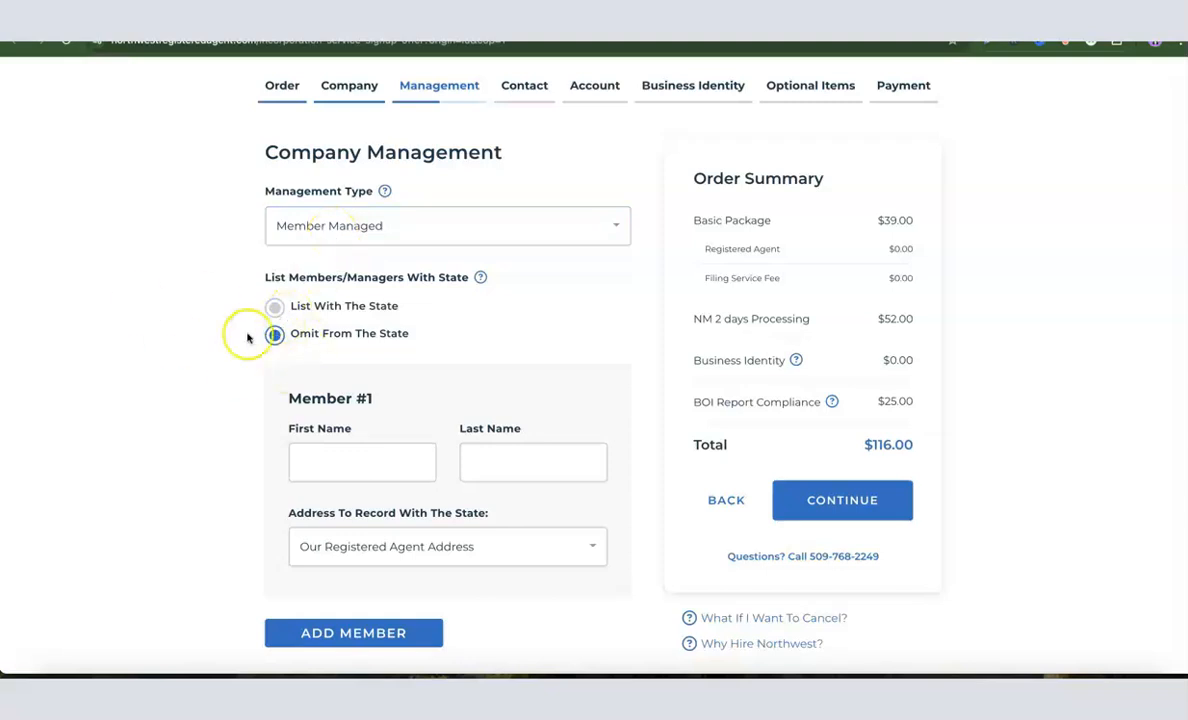
left_click(259, 314)
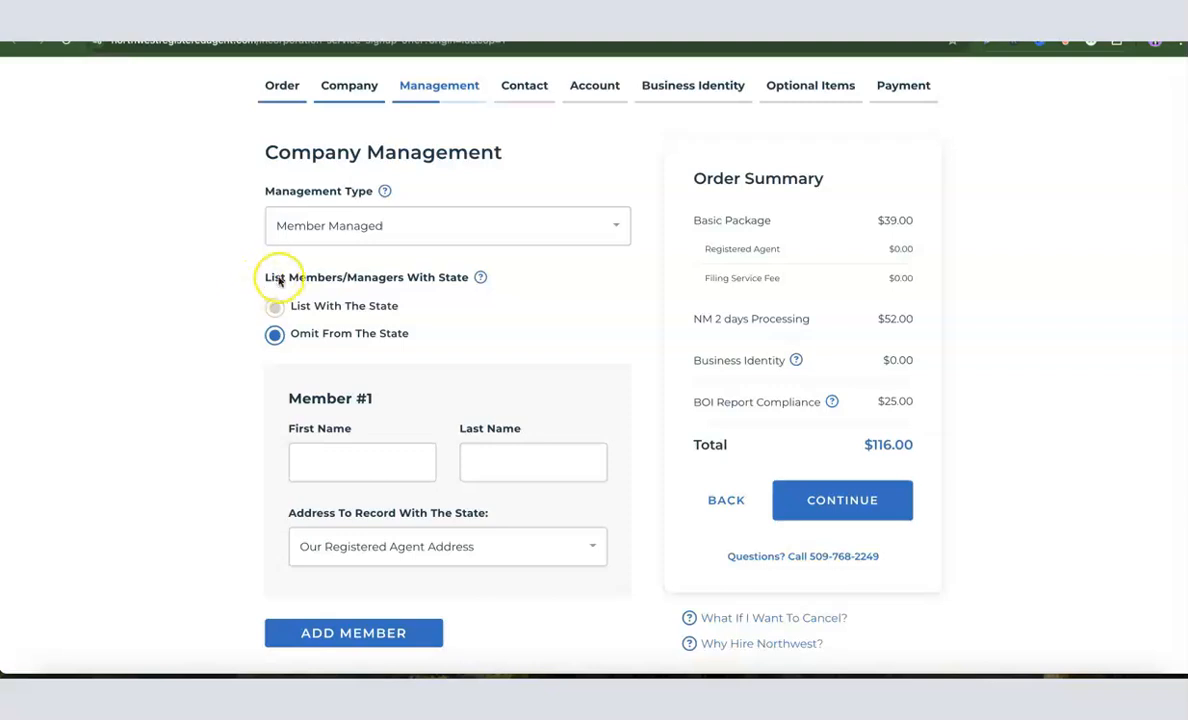
left_click(278, 333)
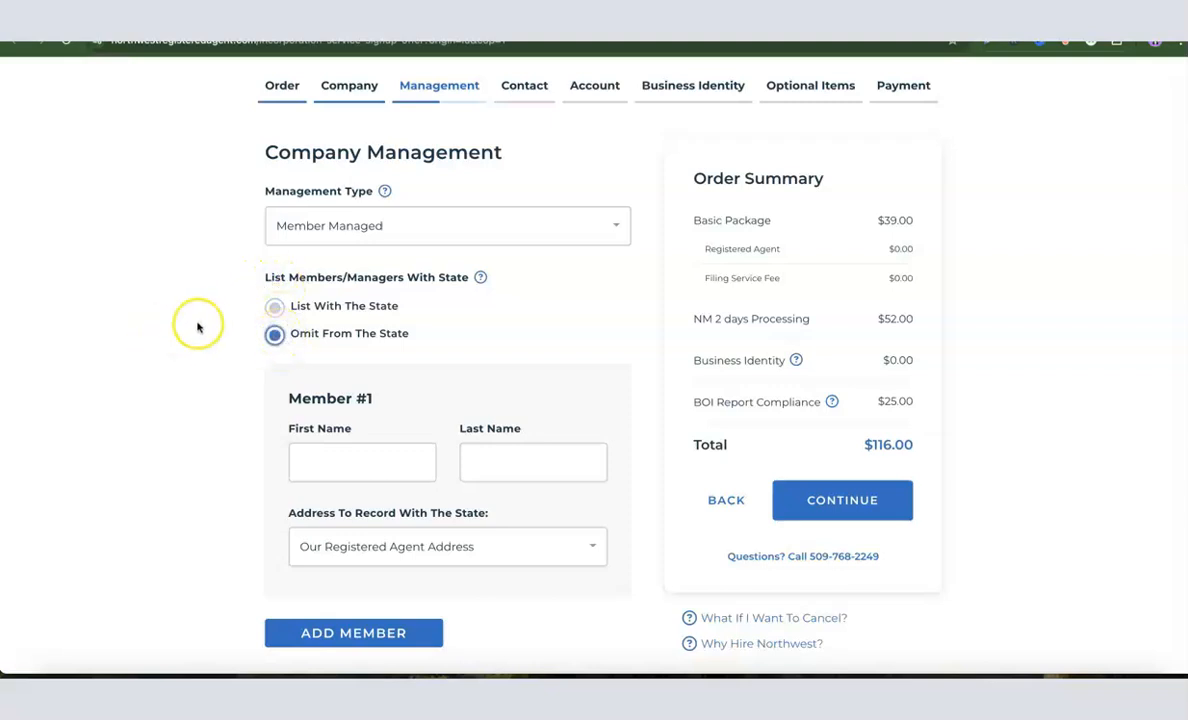
Examine the first name, last name and state-record address fields for Member #1.
scroll(199, 329, "down", 1)
left_click(337, 452)
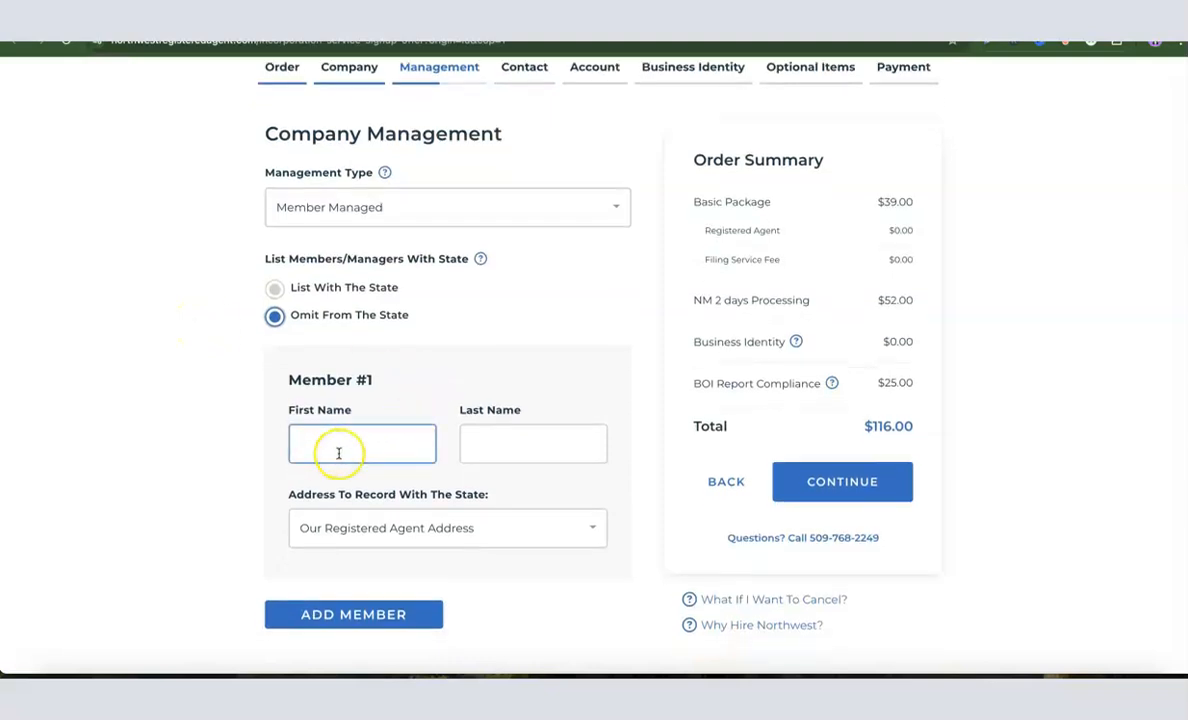
left_click(549, 444)
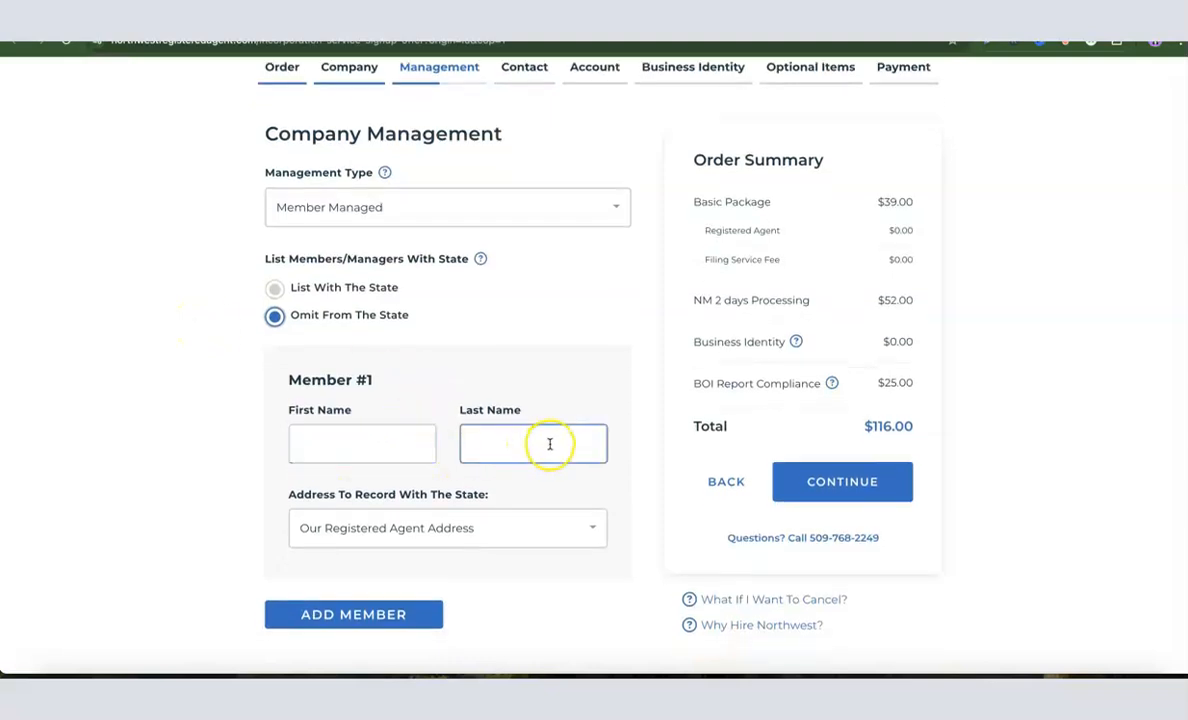
left_click(345, 455)
left_click(530, 453)
scroll(517, 450, "down", 1)
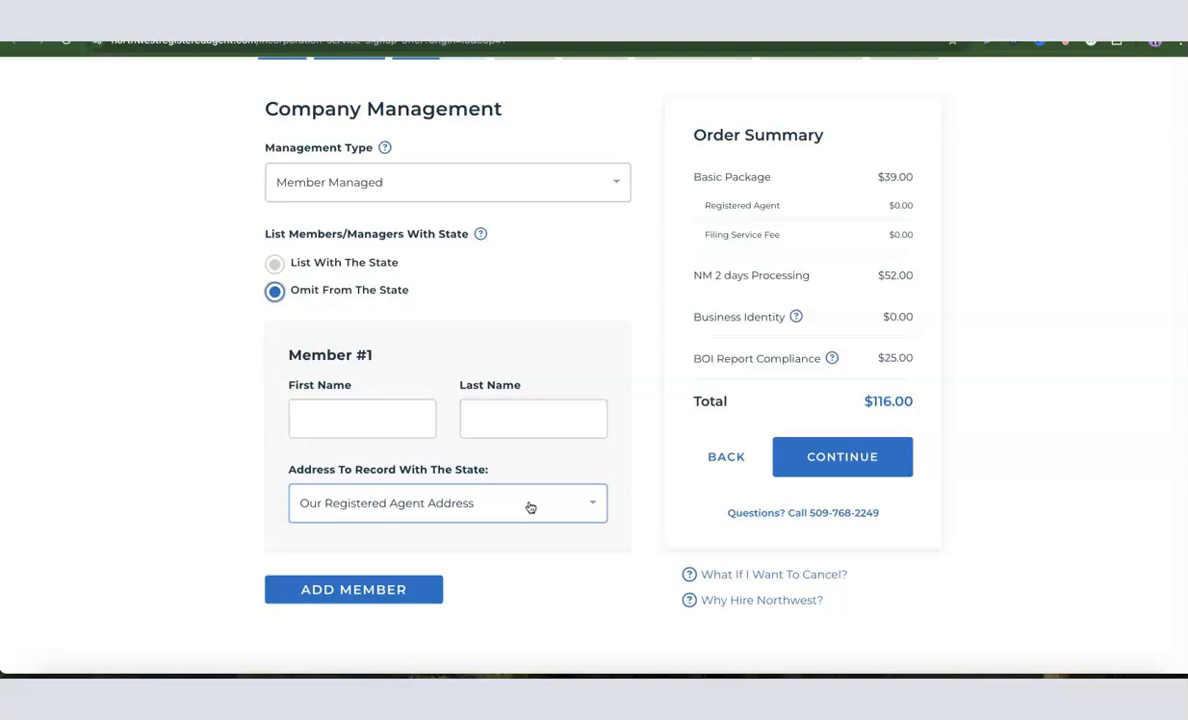
left_click(384, 428)
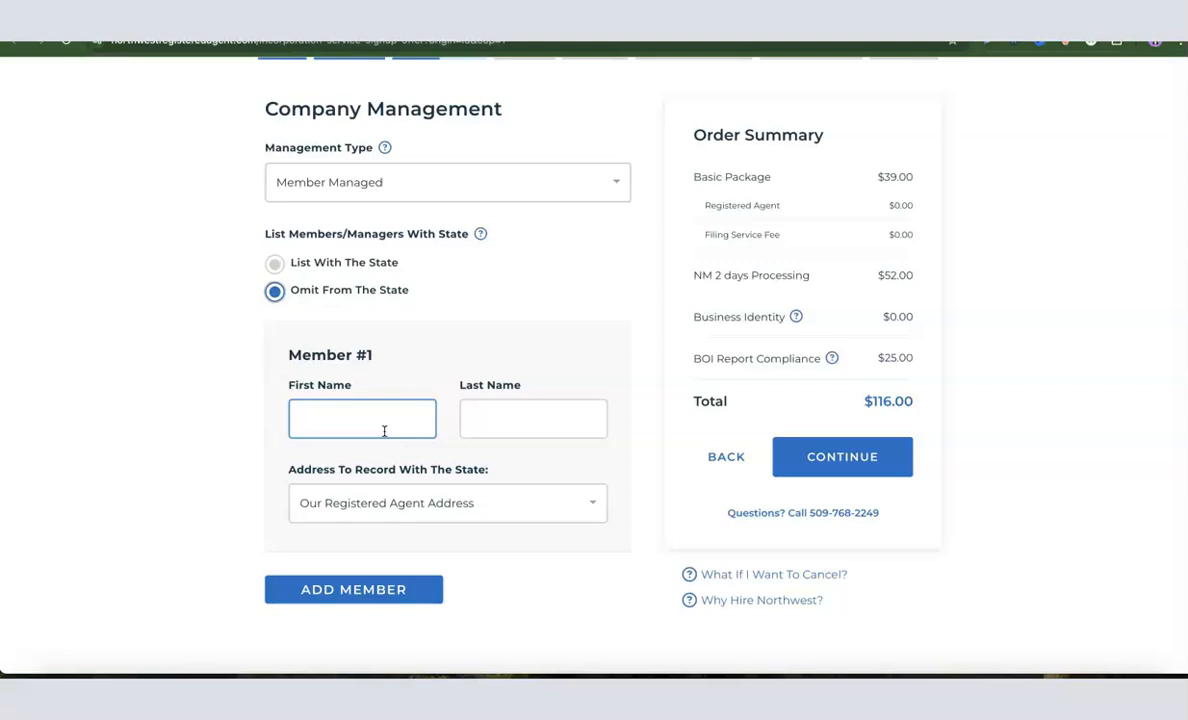
left_click(389, 516)
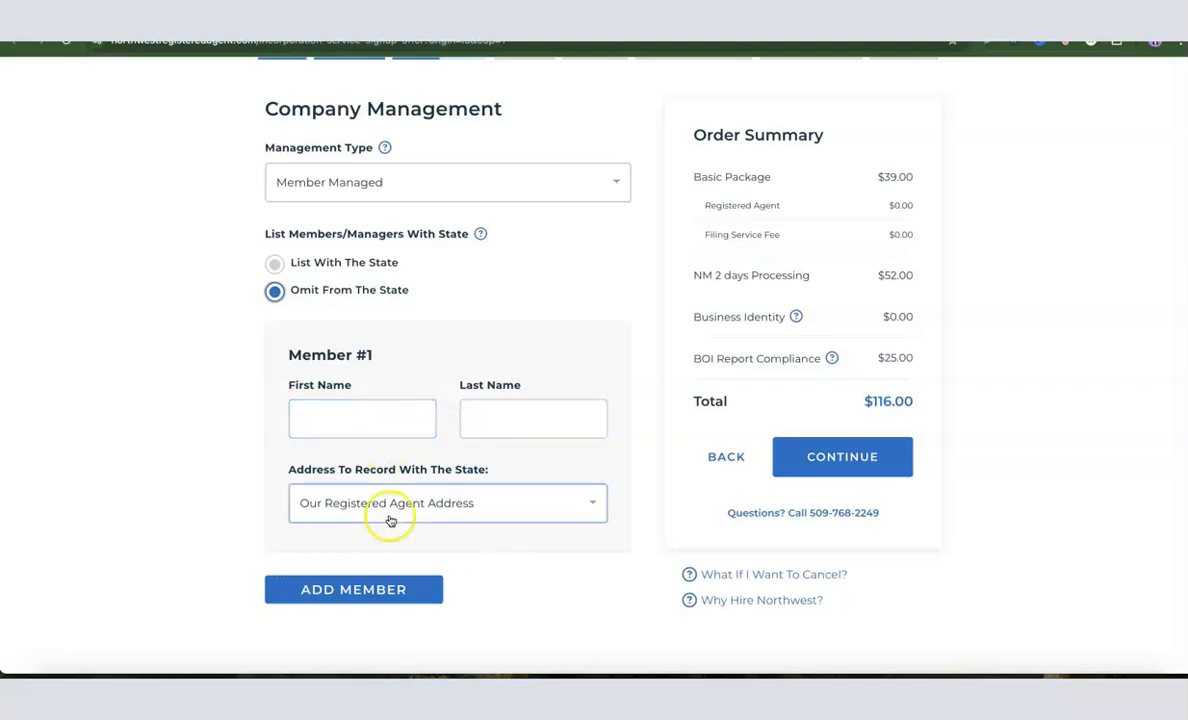
Fill in Member #1's first and last name, keeping the registered agent address as the address to record with the state.
scroll(429, 506, "down", 2)
scroll(429, 506, "down", 2)
scroll(428, 502, "up", 5)
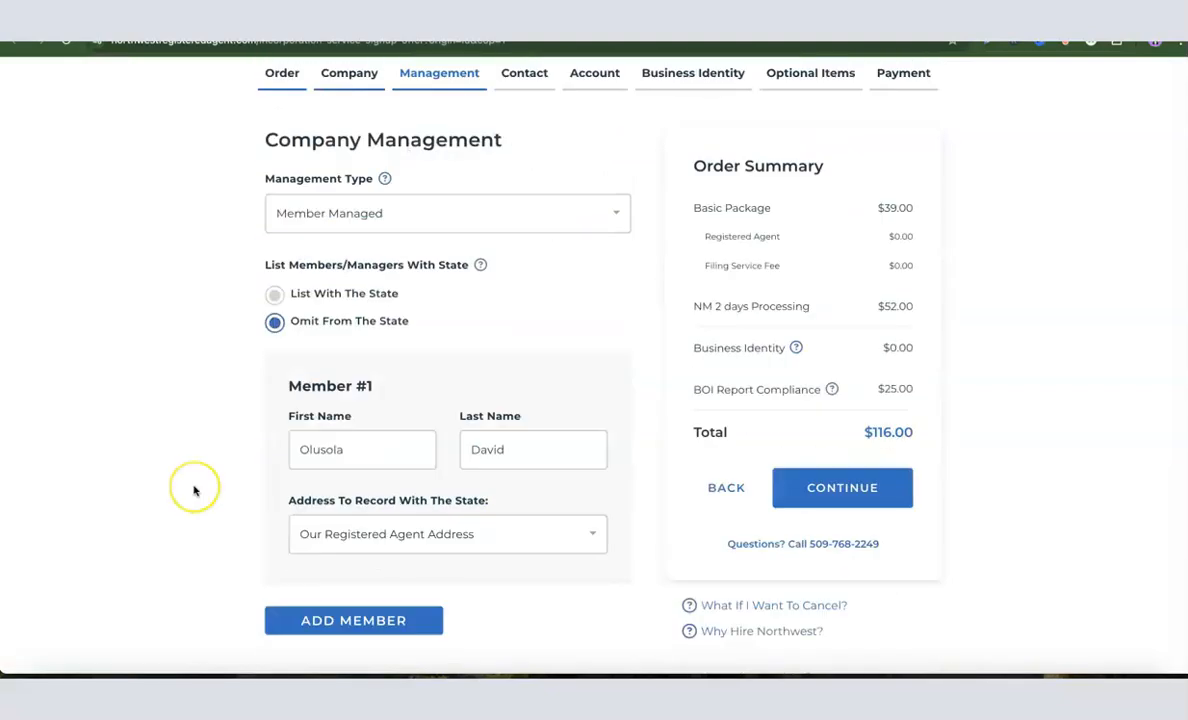
scroll(199, 482, "down", 1)
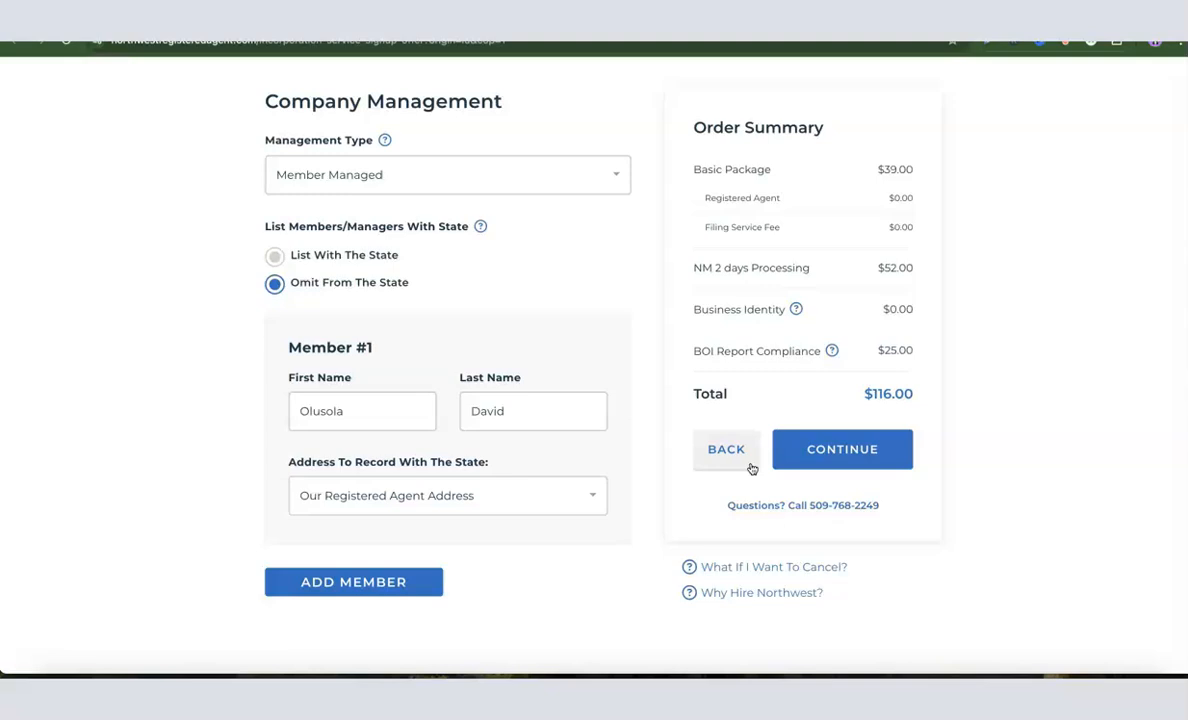
left_click(589, 494)
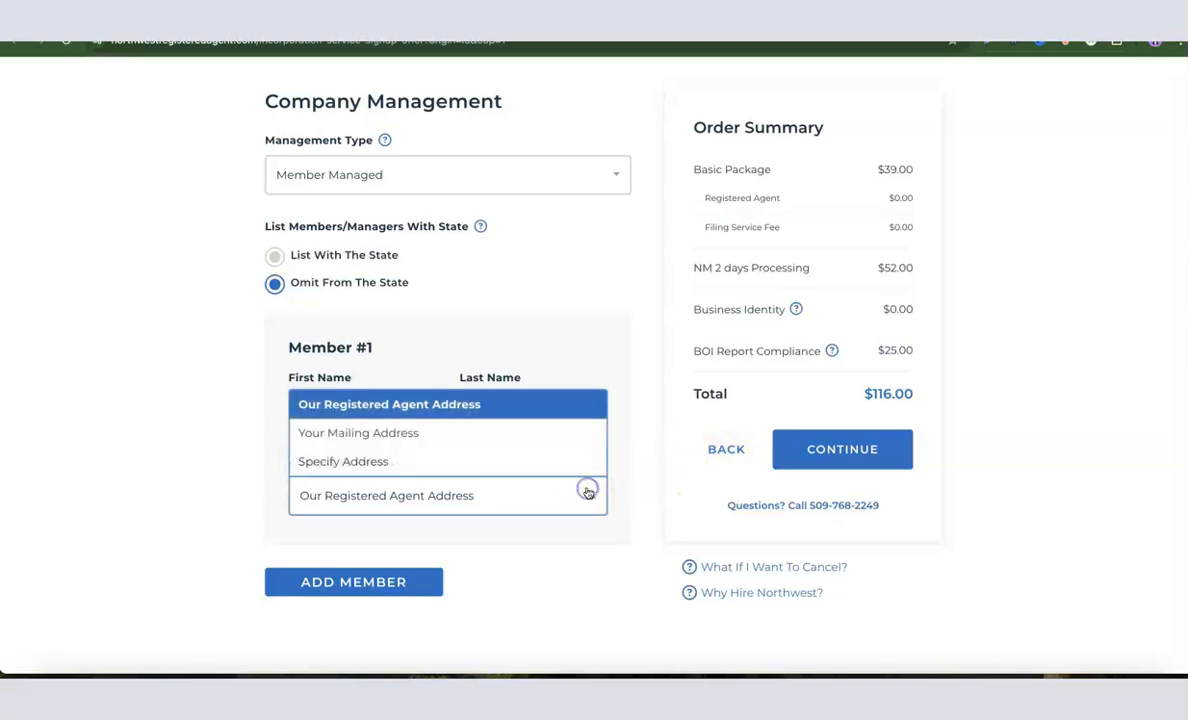
left_click(387, 464)
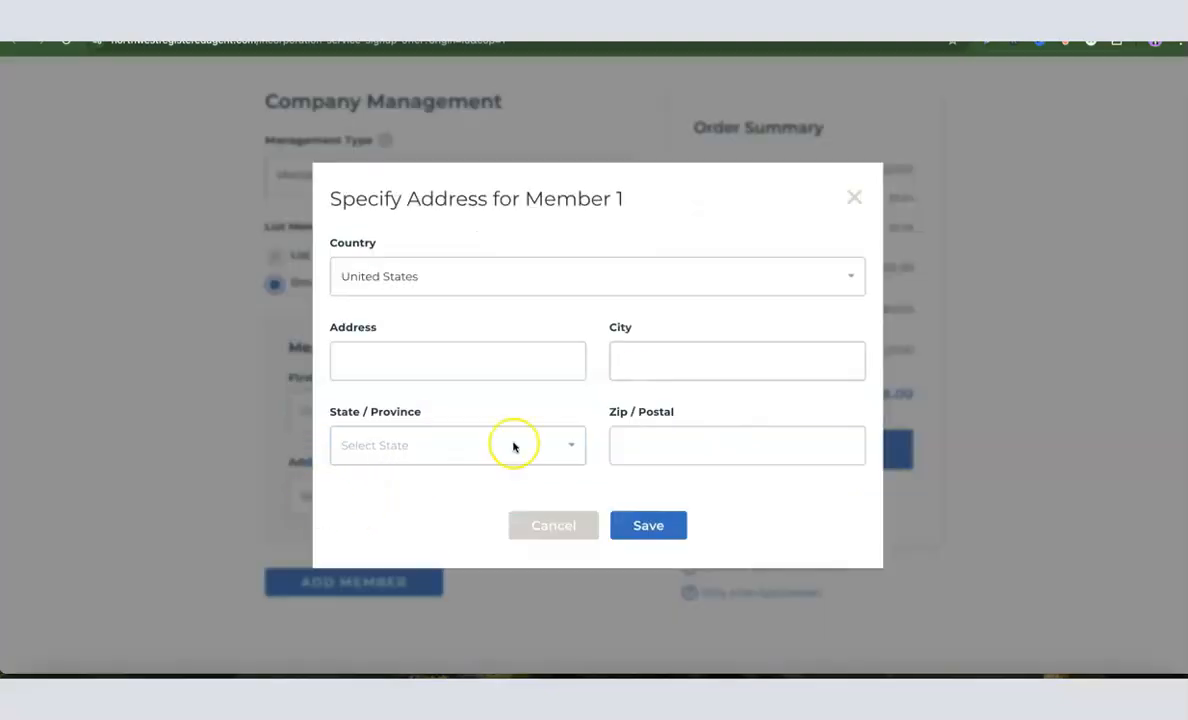
left_click(560, 357)
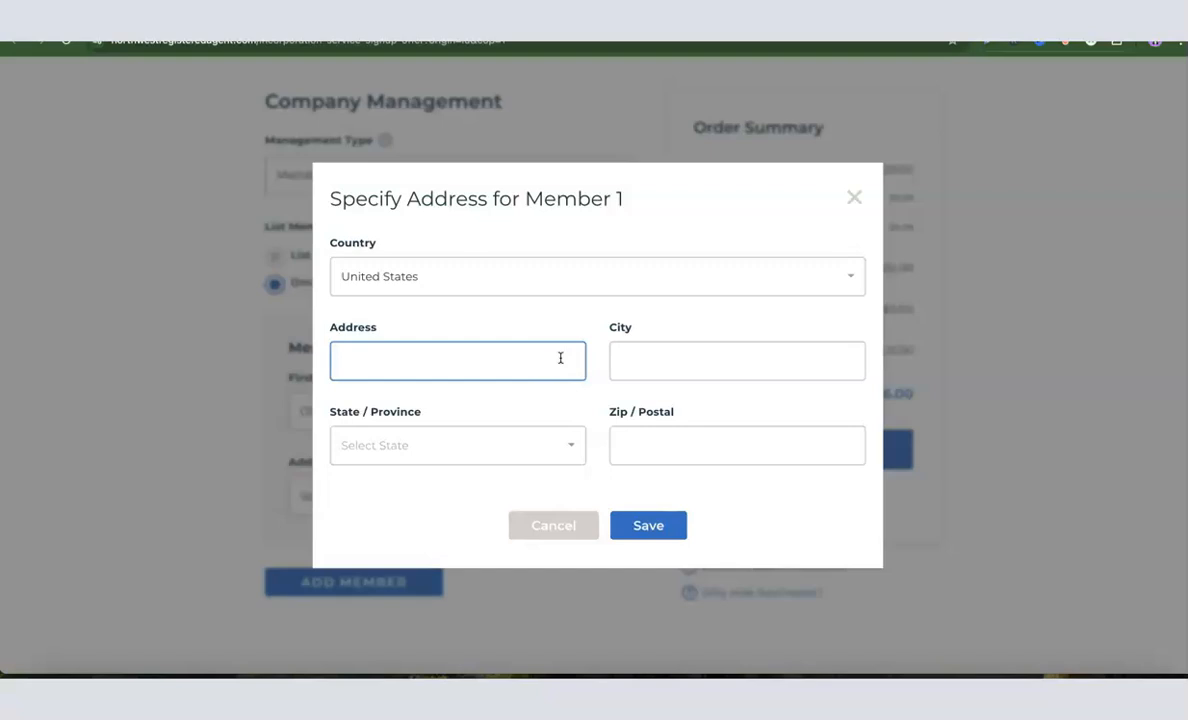
left_click(851, 199)
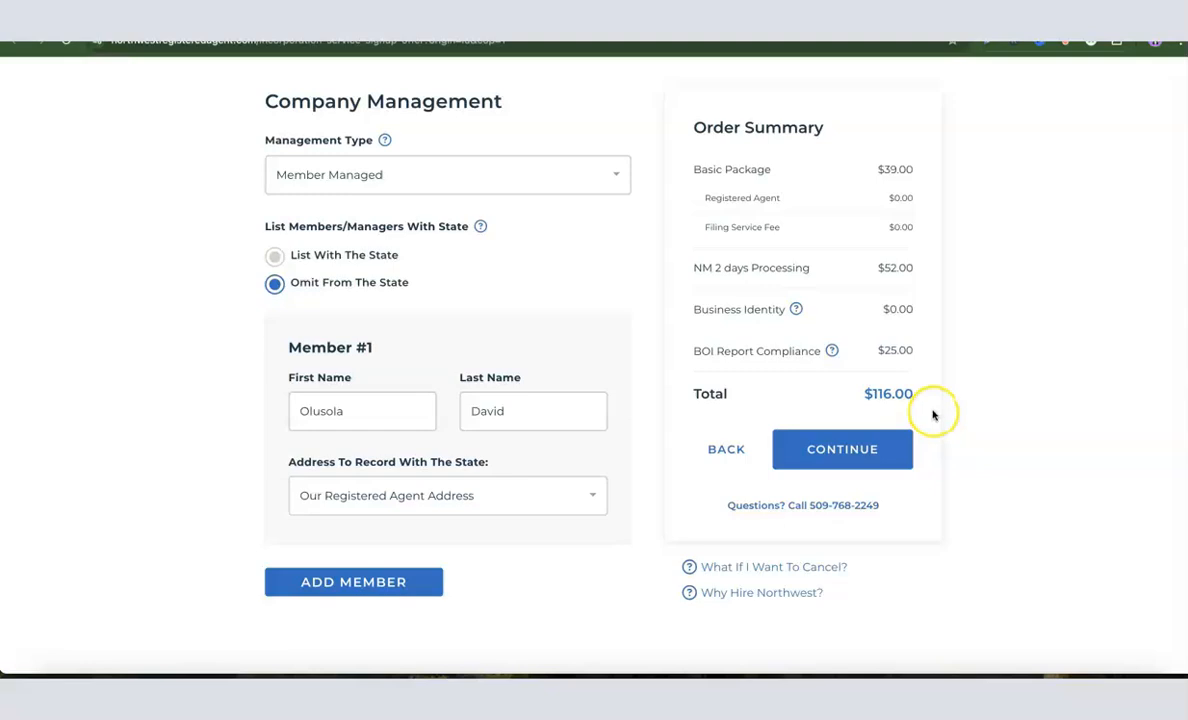
Continue to the contact details and go through the country, mailing address, city, state and zip fields.
left_click(842, 452)
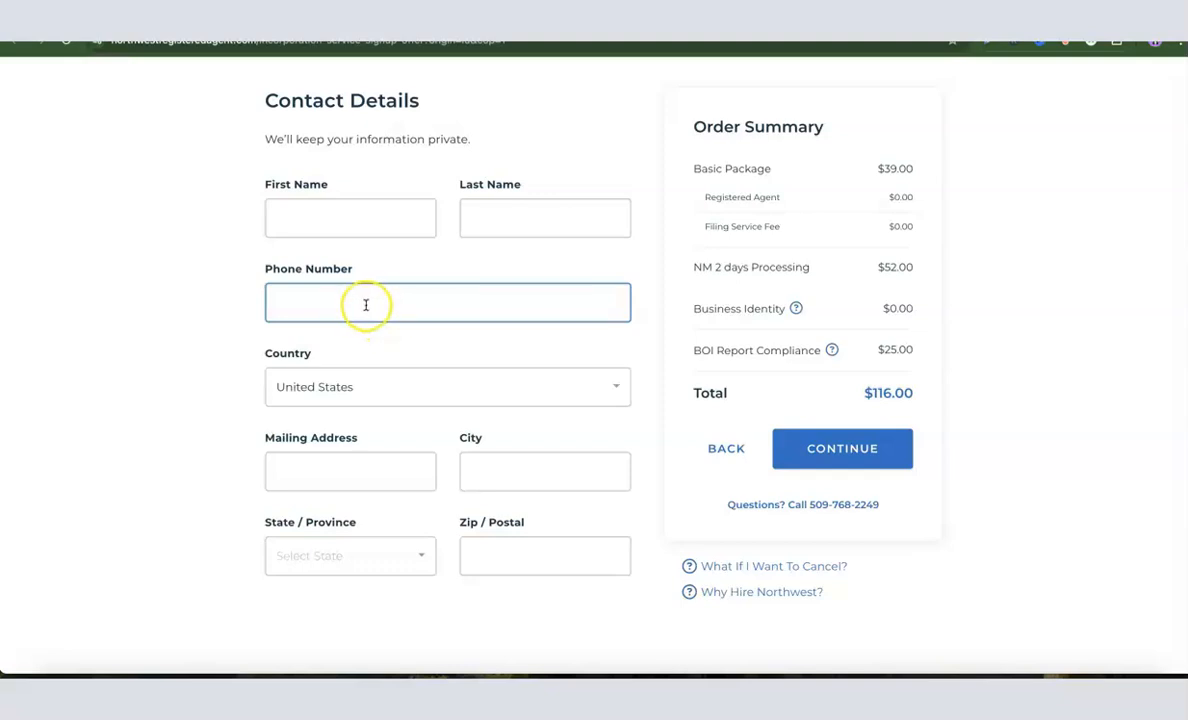
left_click(316, 393)
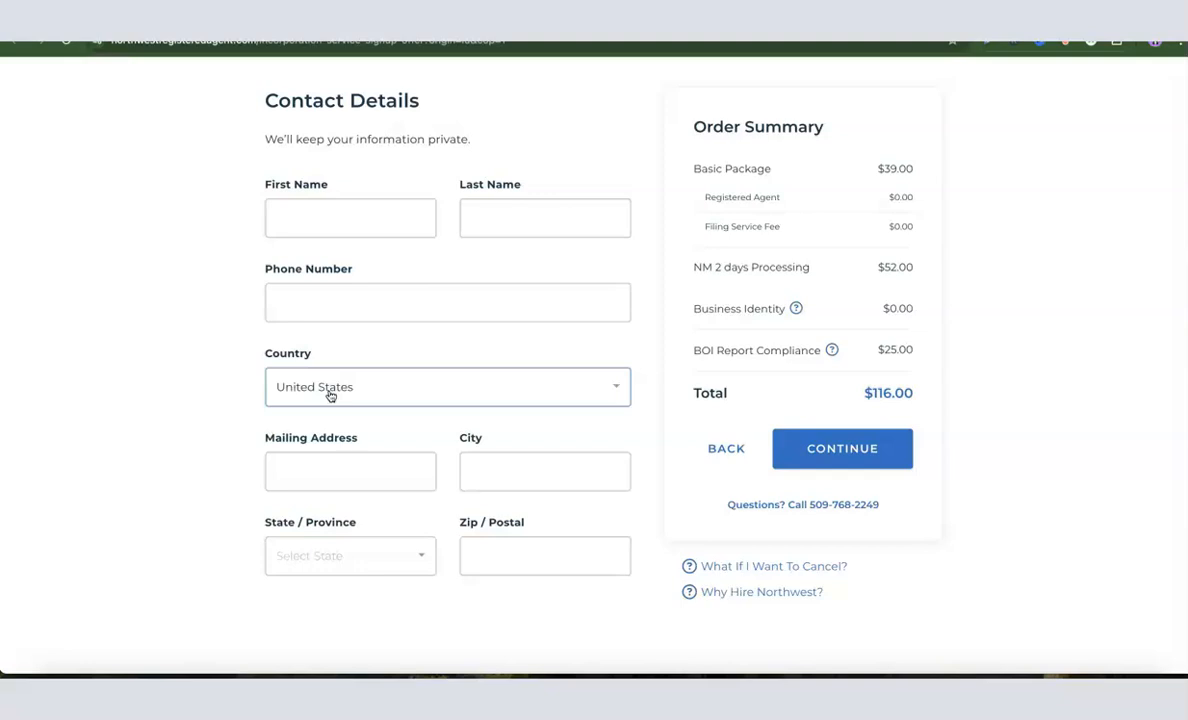
left_click(311, 477)
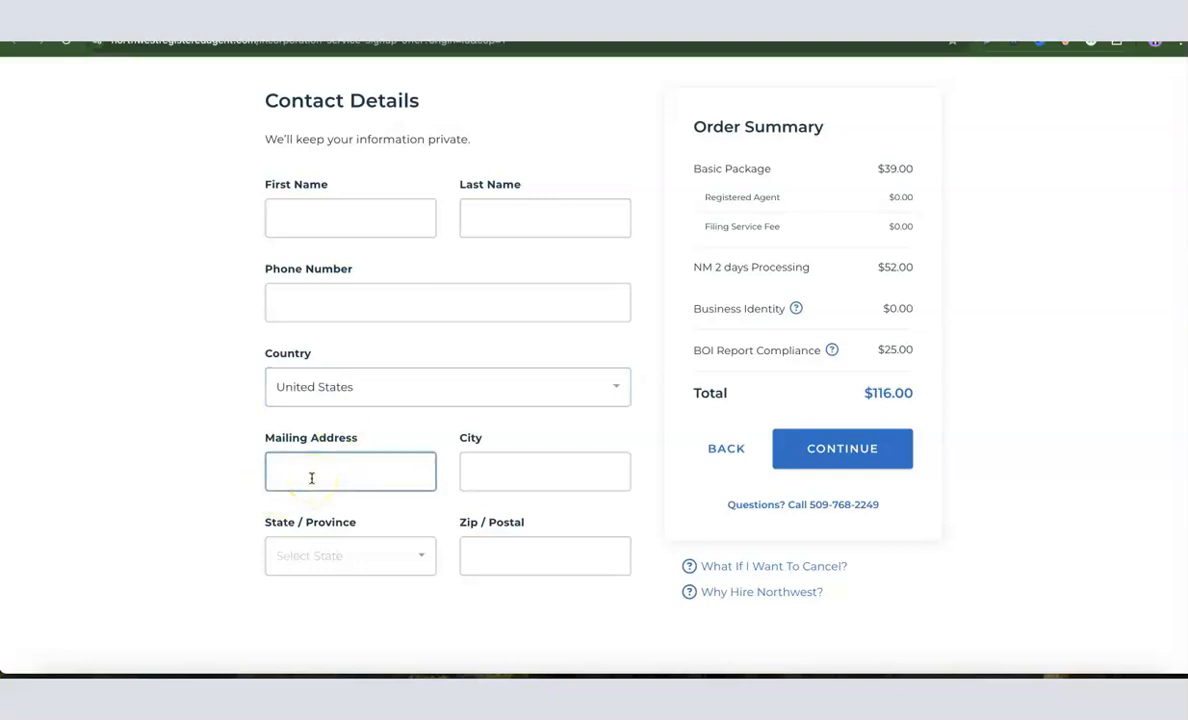
left_click(509, 486)
left_click(353, 563)
left_click(513, 563)
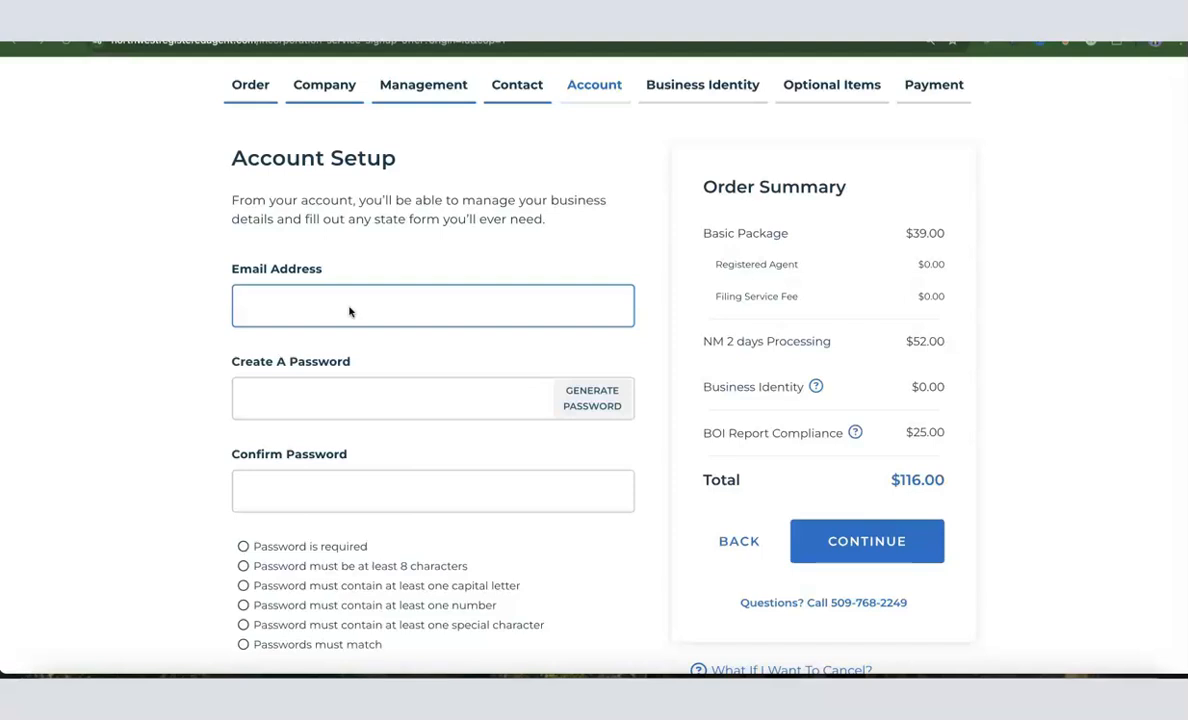
Enter the account email address and generate a password for the new account.
left_click(284, 309)
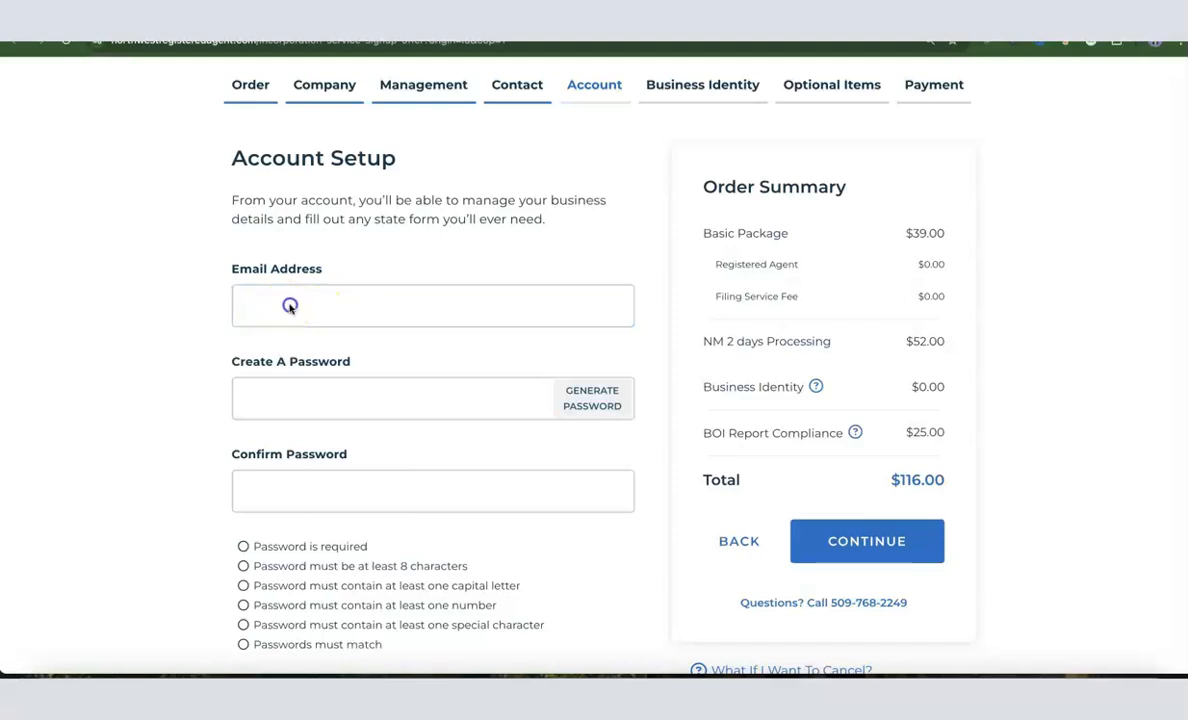
key("ctrl+v")
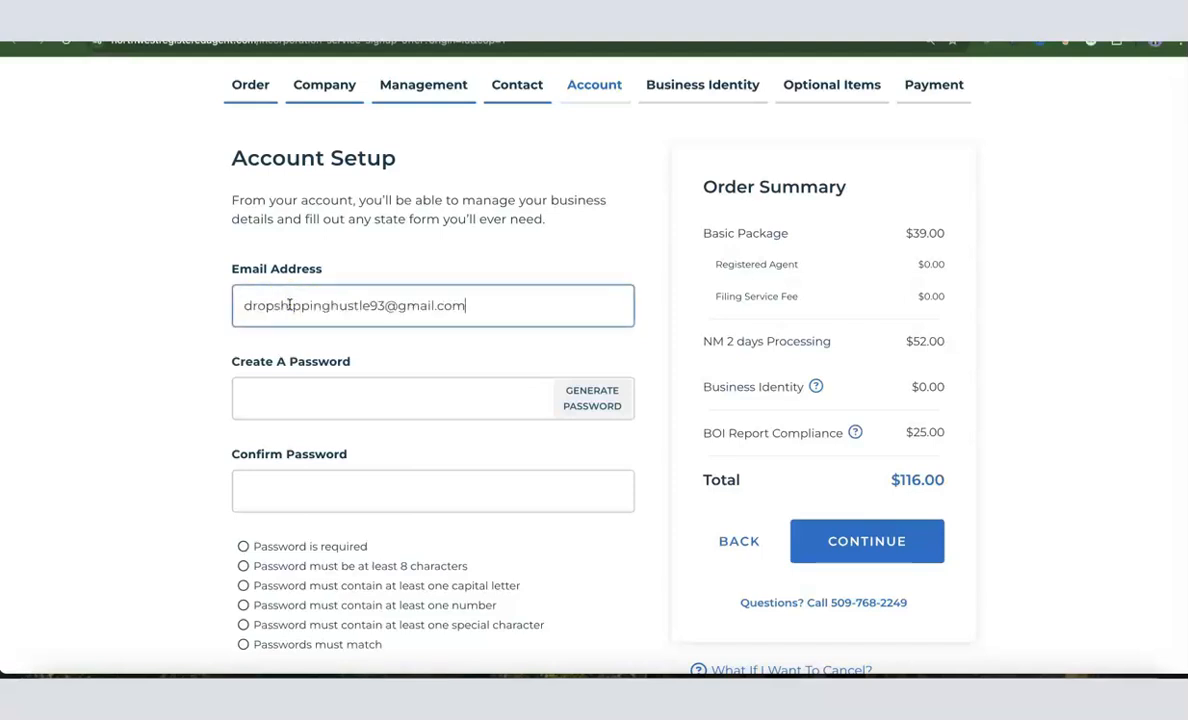
left_click(297, 408)
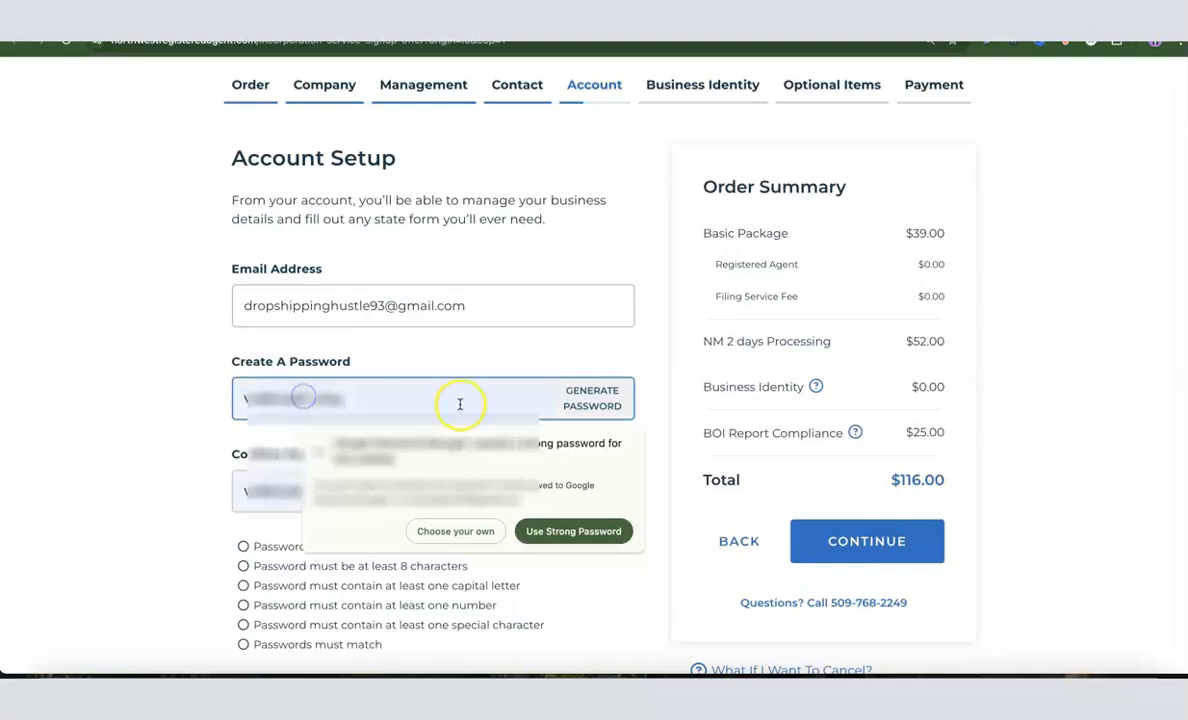
left_click(583, 404)
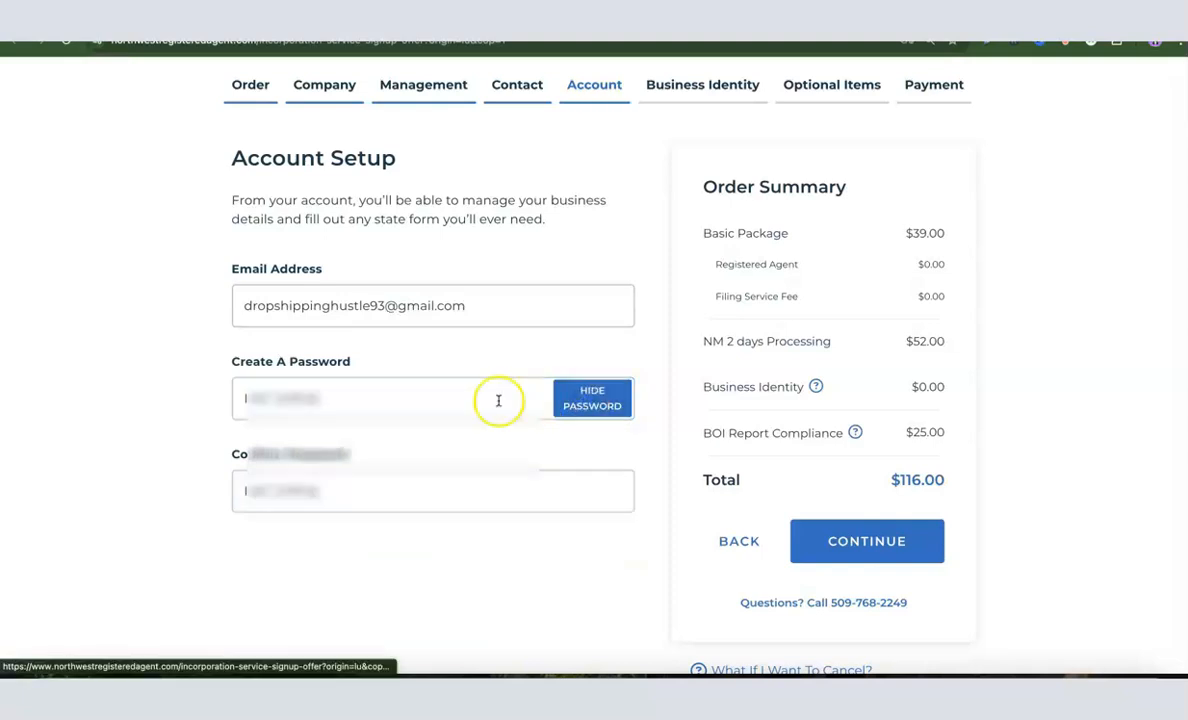
Copy the generated account password and continue to the business identity section.
left_click(189, 369)
left_click(424, 398)
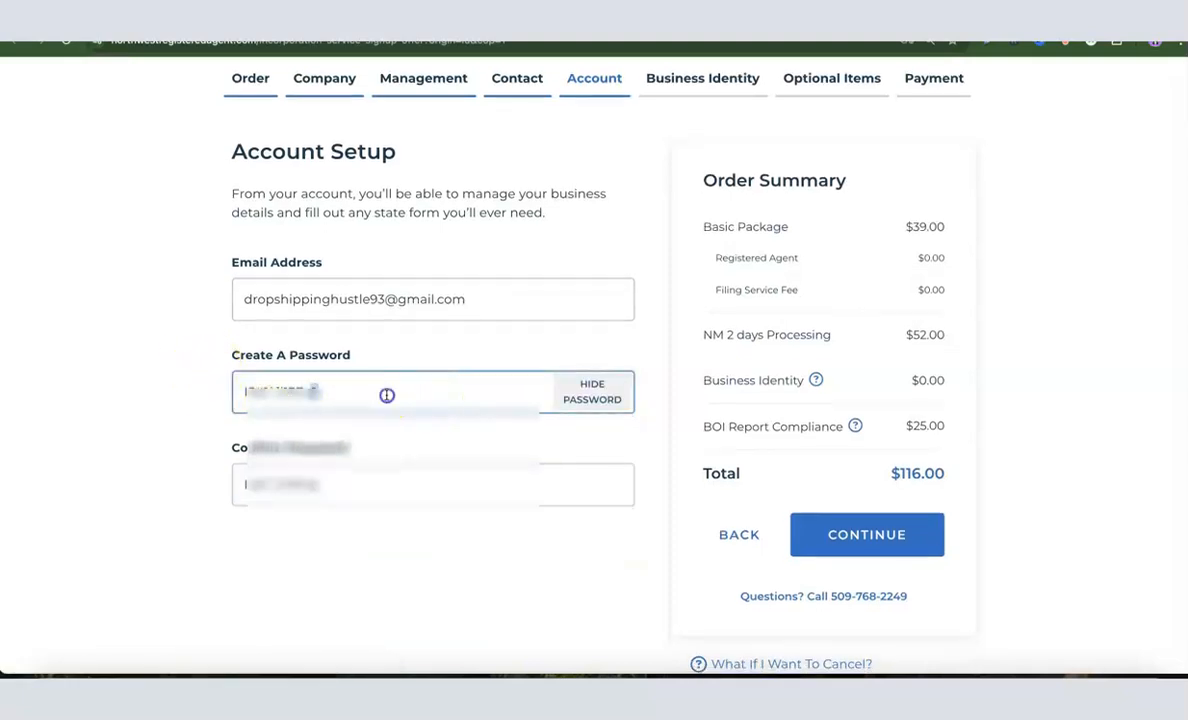
right_click(387, 396)
left_click(408, 339)
left_click(179, 390)
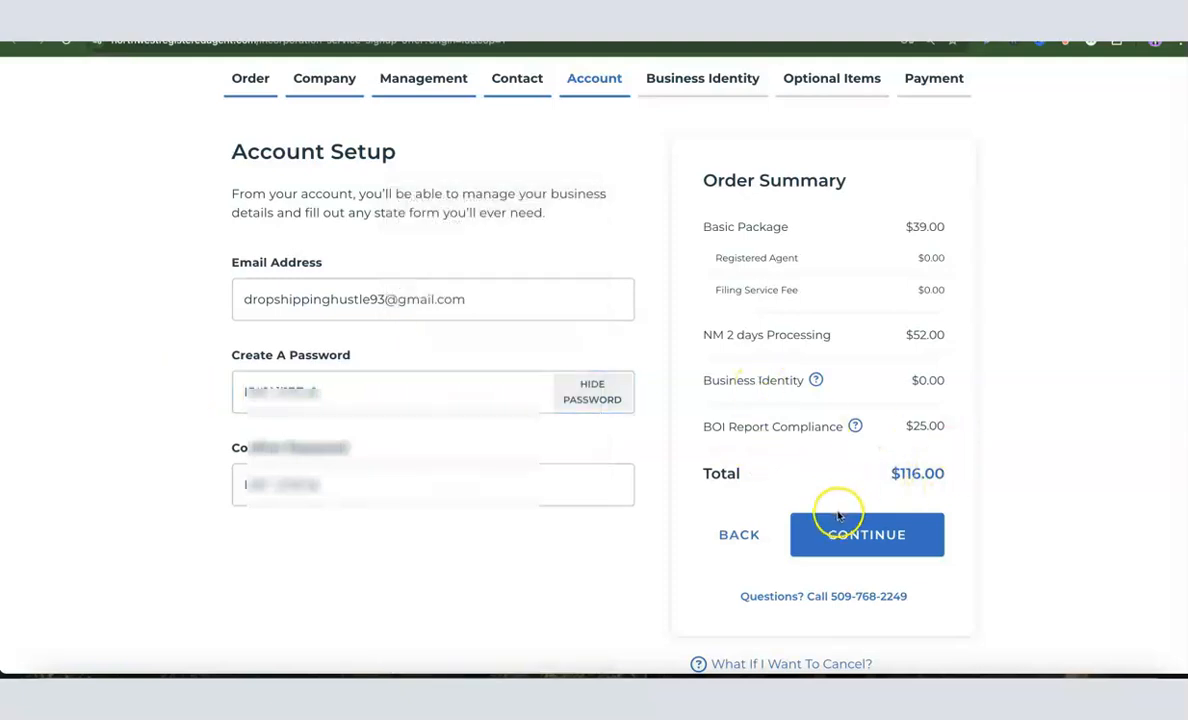
left_click(865, 533)
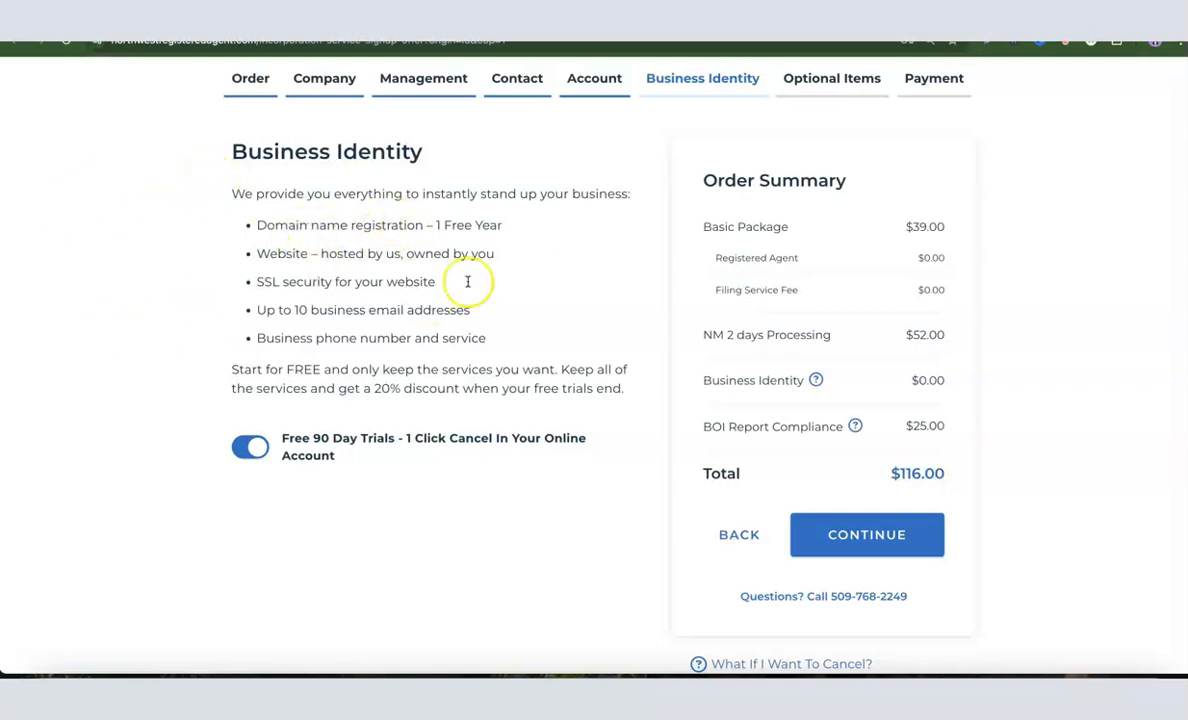
Turn off the free 90-day business identity trials, leave the individual identity options off, and continue to the optional items.
left_click(258, 447)
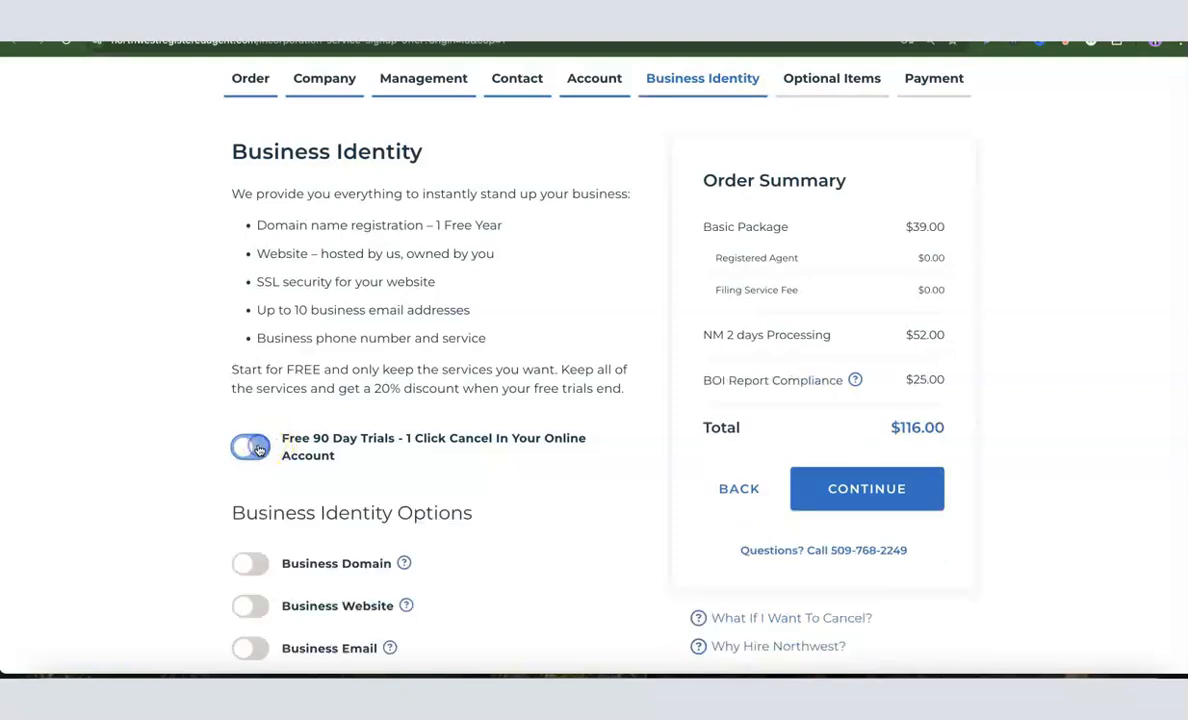
scroll(485, 341, "down", 1)
scroll(430, 329, "down", 2)
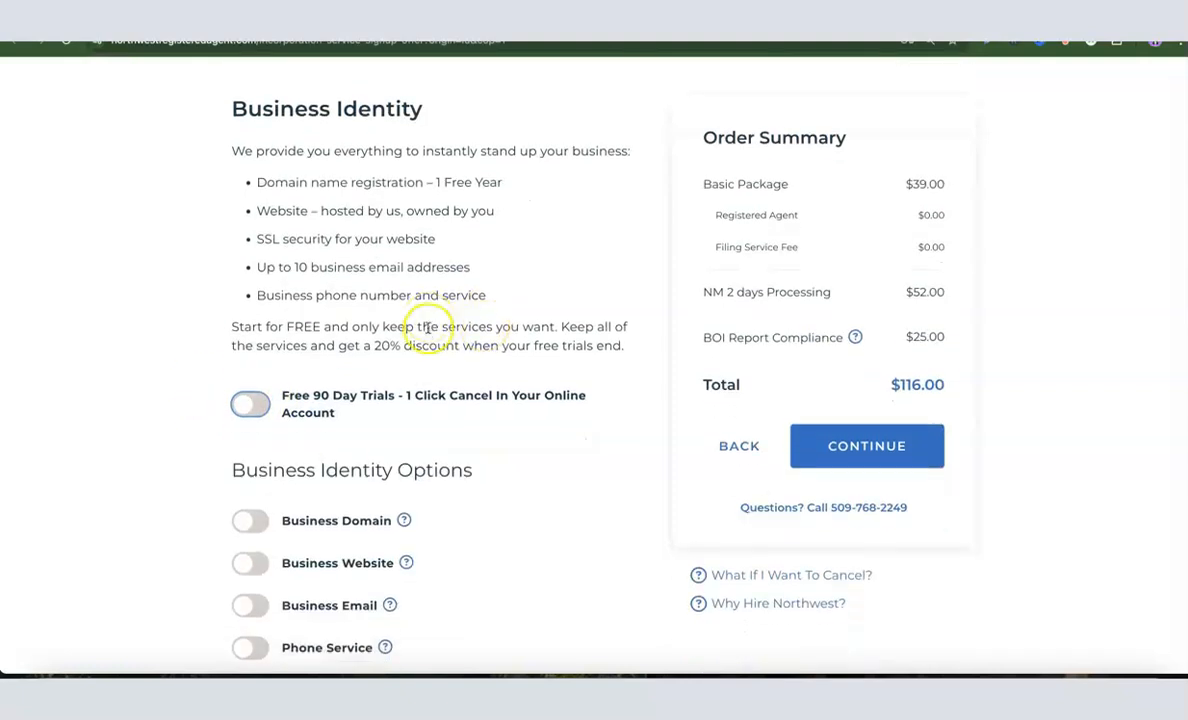
scroll(337, 258, "up", 2)
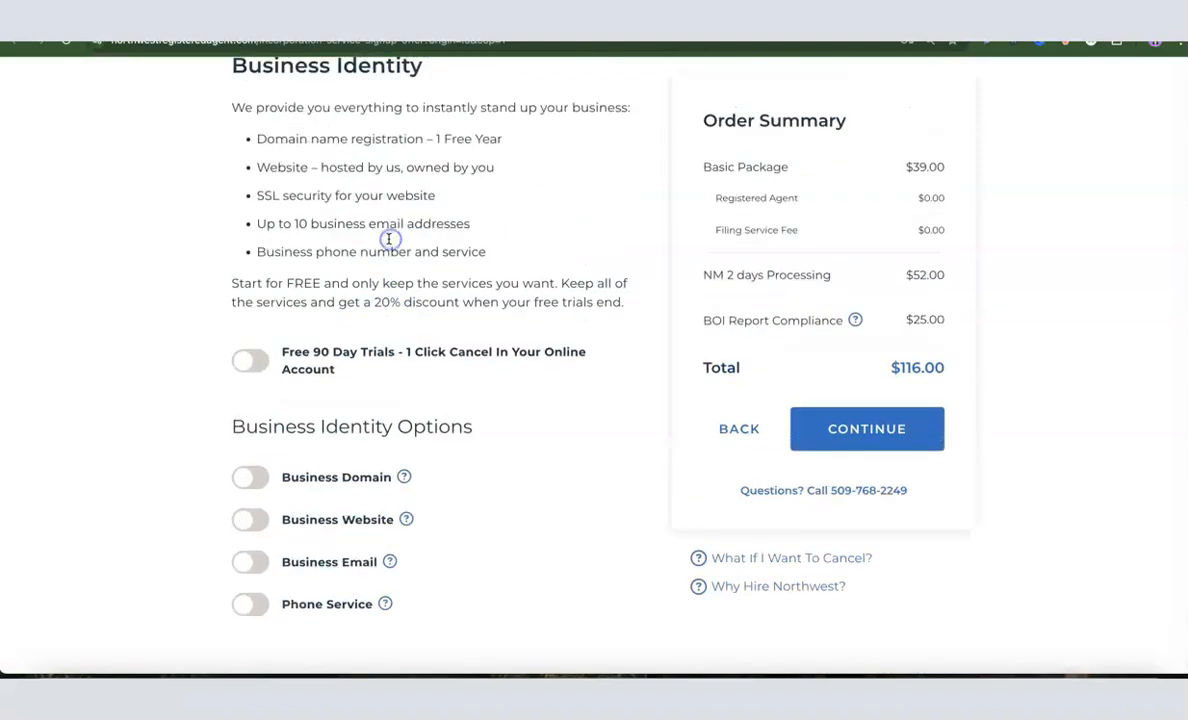
scroll(371, 244, "down", 2)
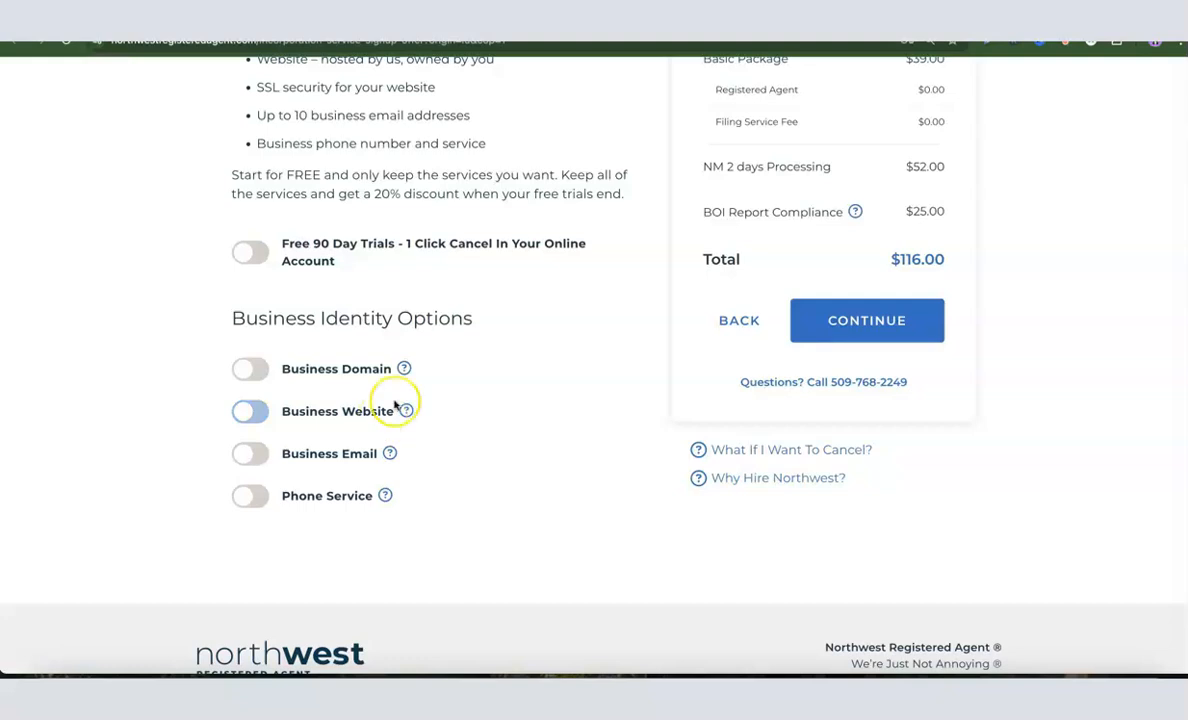
scroll(339, 391, "up", 1)
scroll(339, 391, "up", 3)
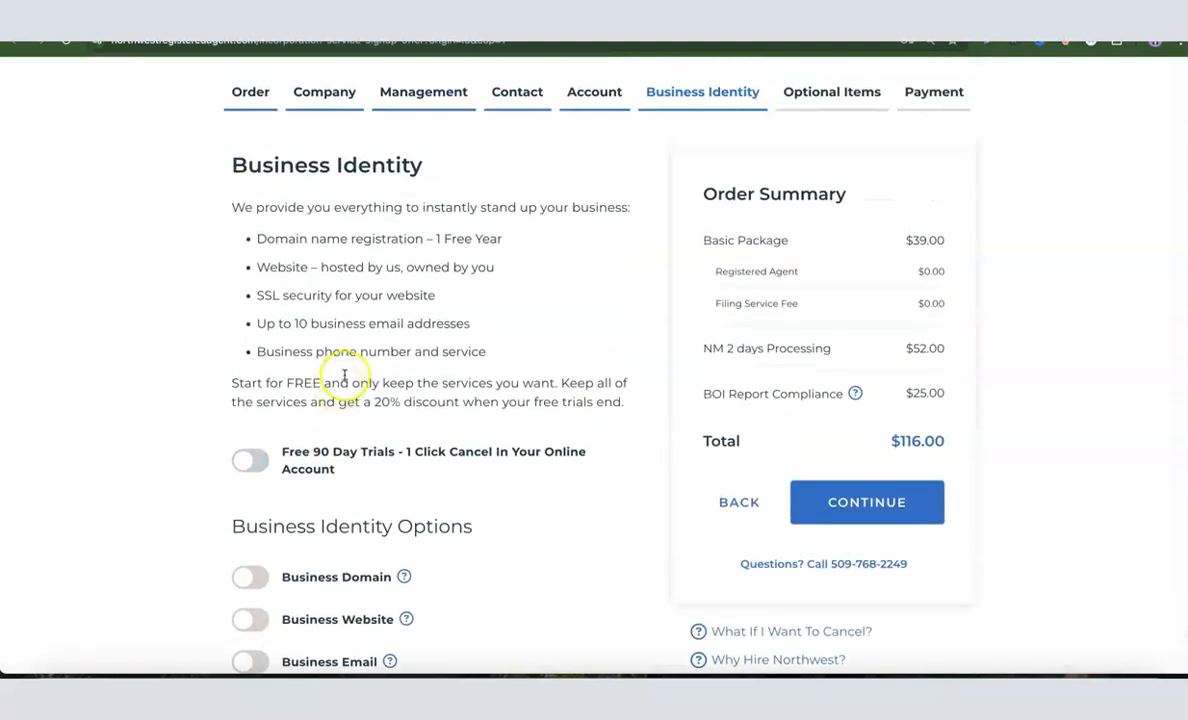
scroll(339, 391, "down", 1)
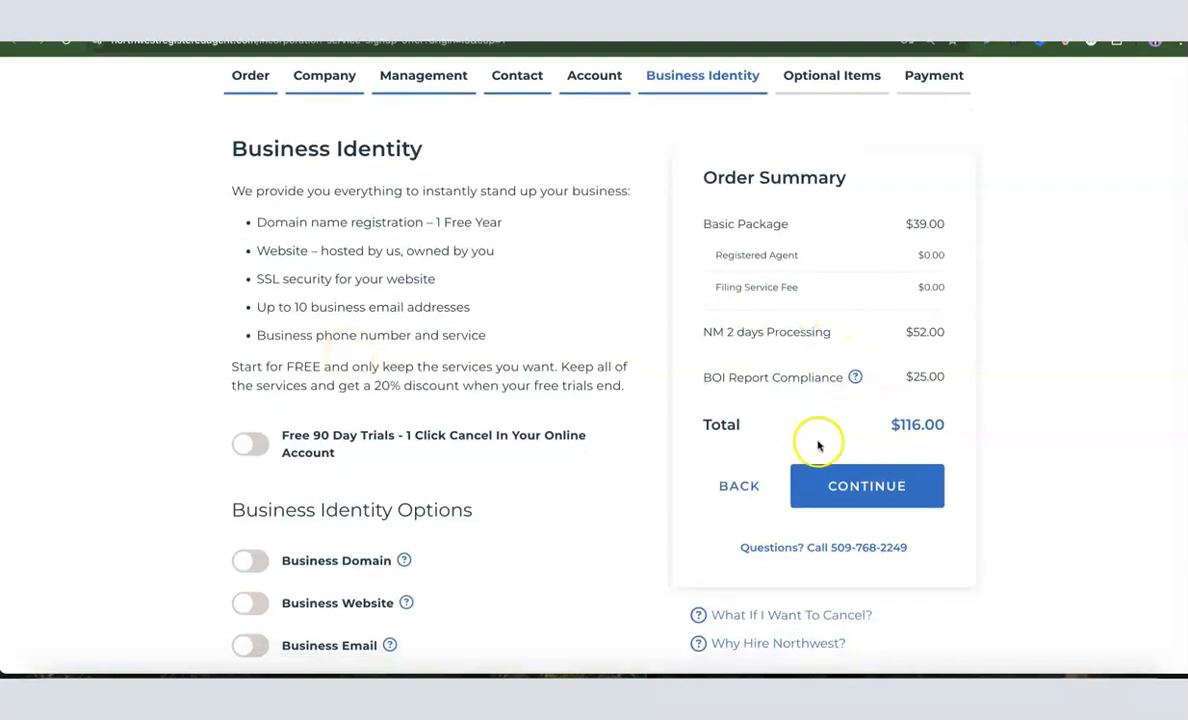
left_click(810, 485)
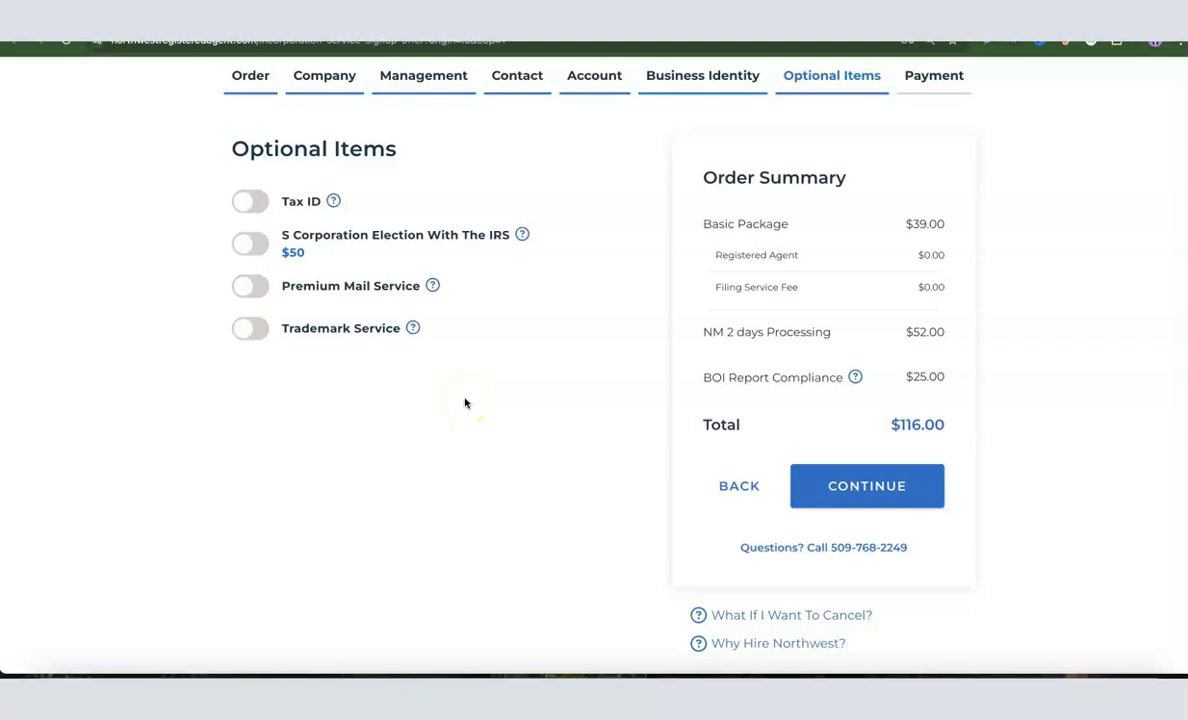
Add the Tax ID service with the "Do NOT Have Social Security Number" option for $200 and continue to payment.
scroll(465, 403, "up", 1)
left_click(245, 245)
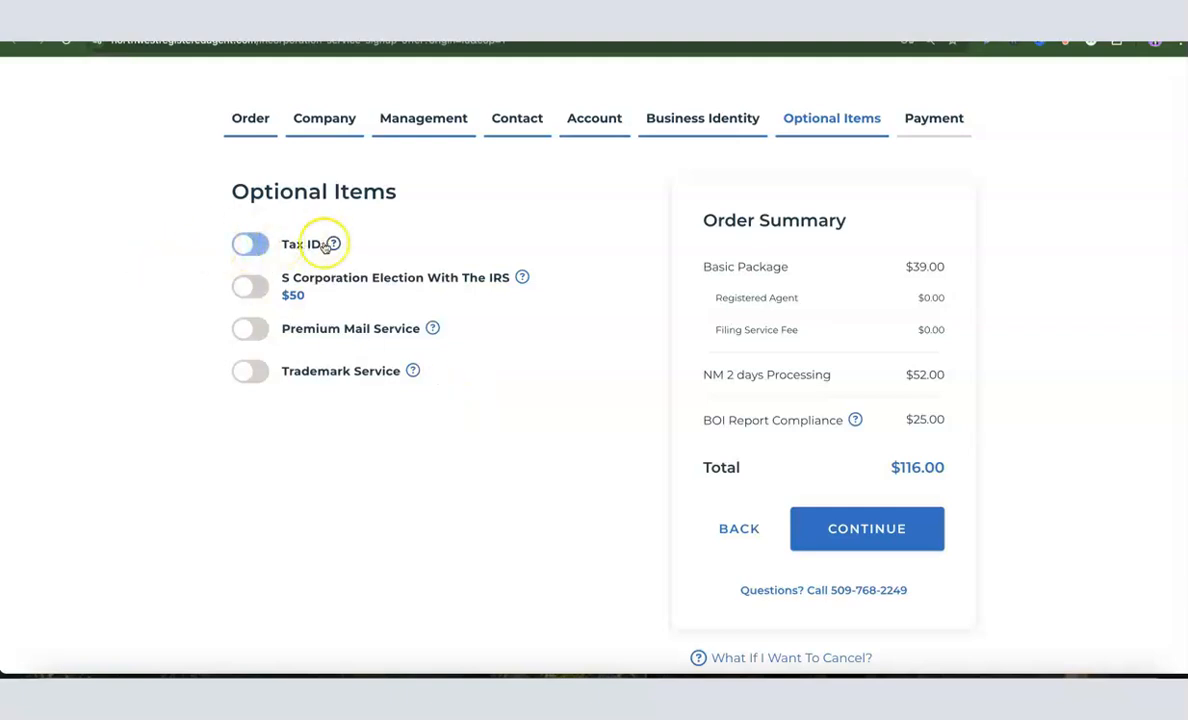
left_click(248, 245)
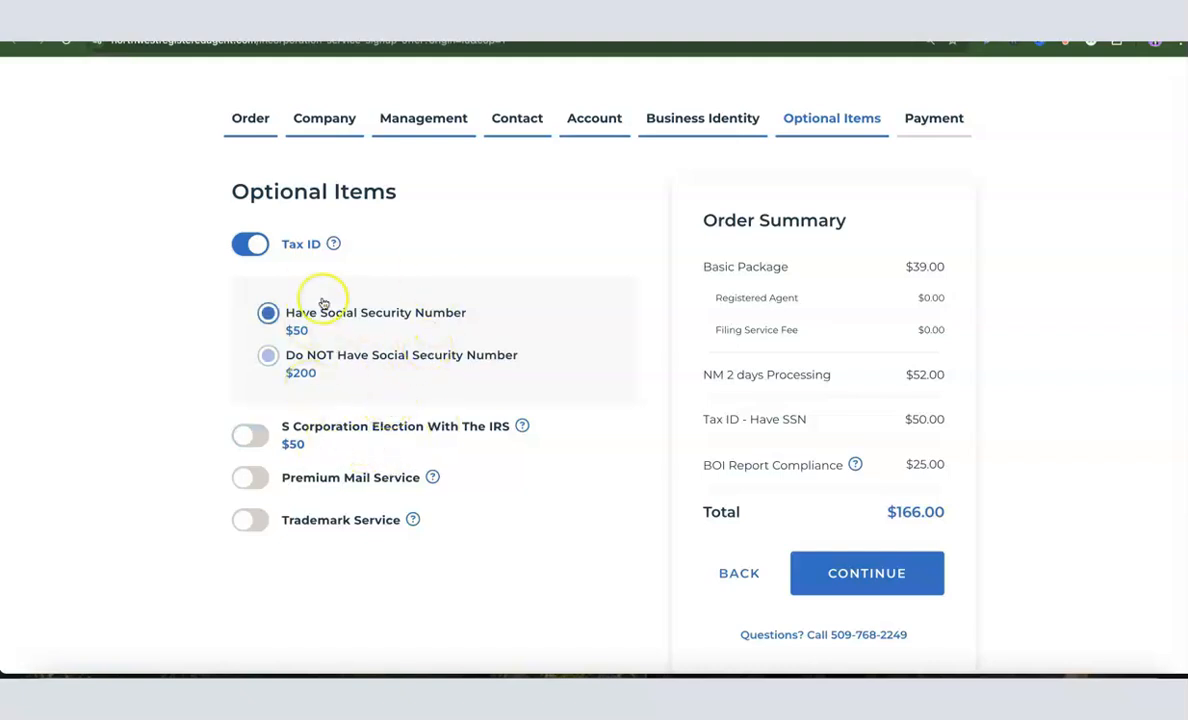
left_click(288, 362)
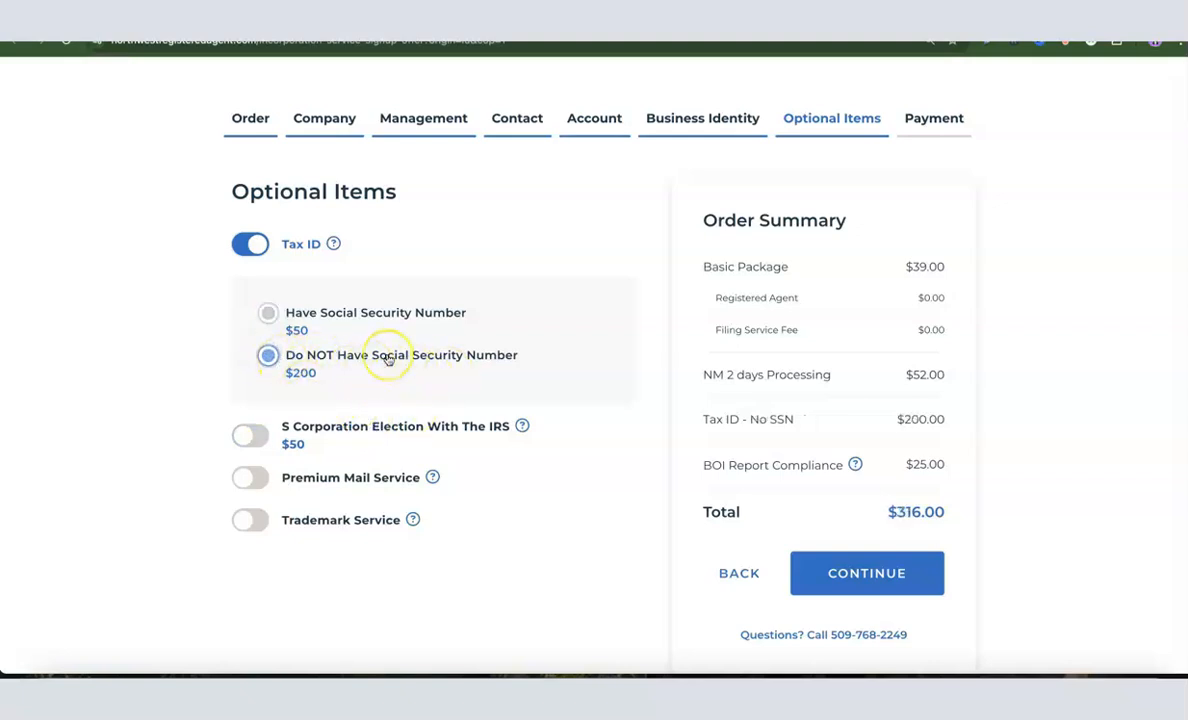
scroll(389, 358, "down", 1)
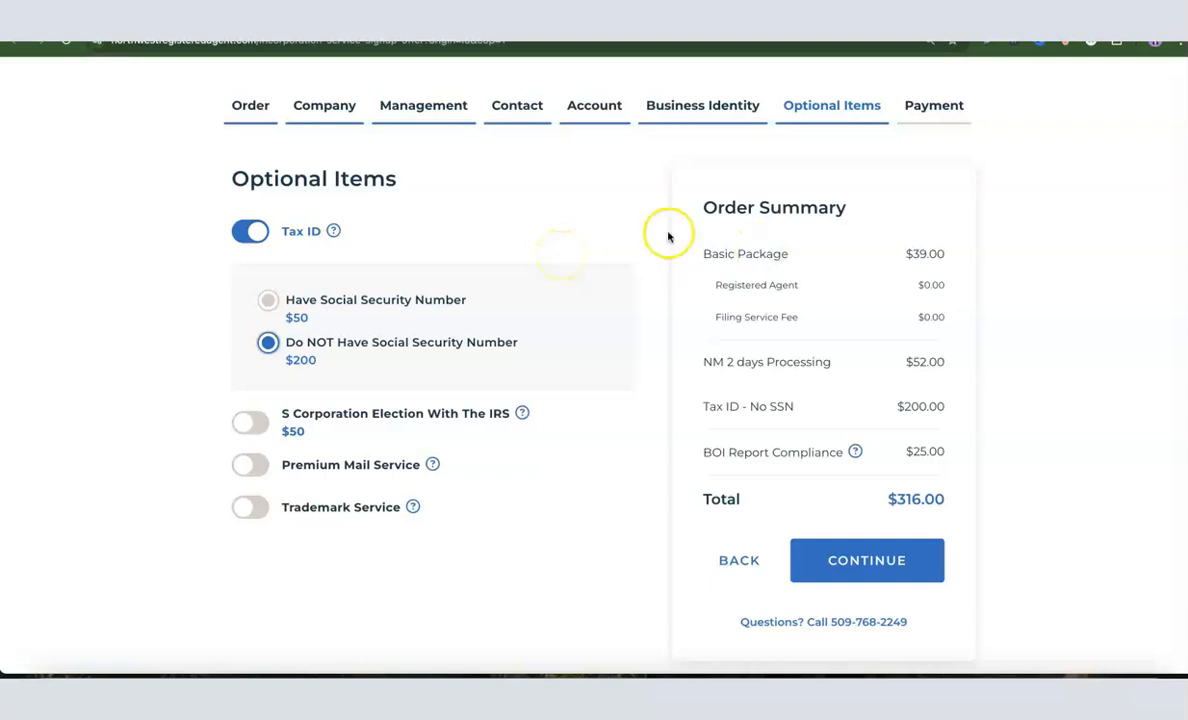
left_click(874, 566)
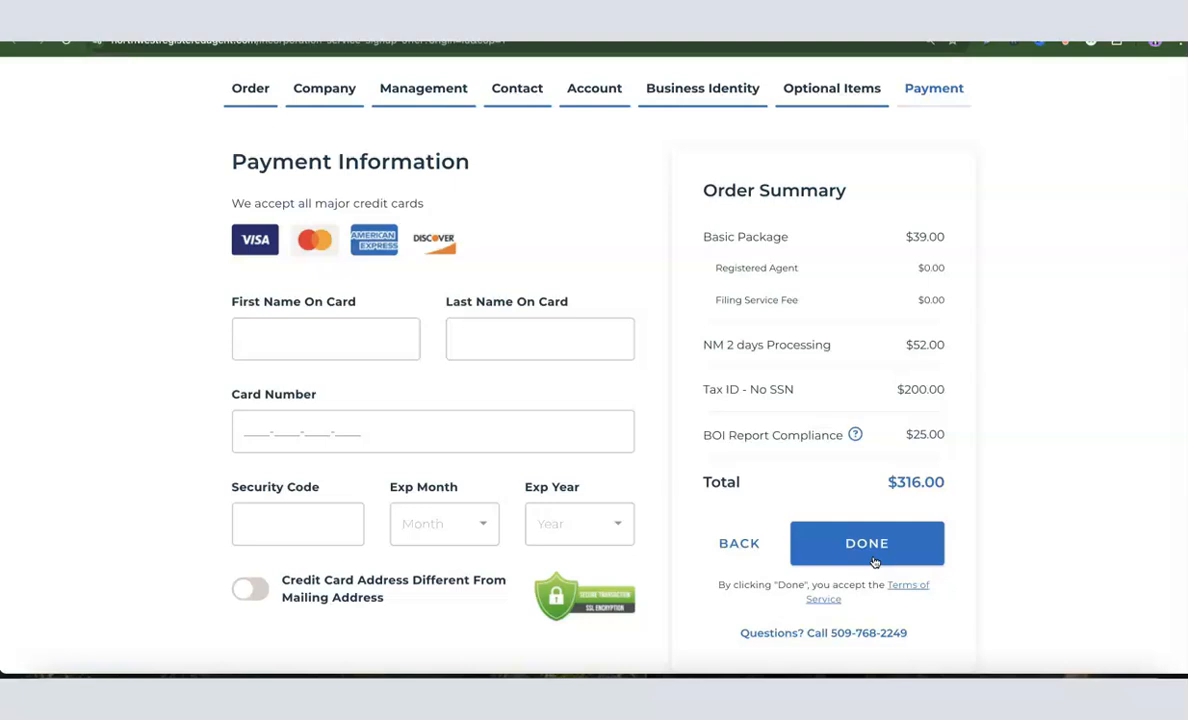
Go through the payment form's cardholder name, card number and security code fields and its order completion control.
left_click(291, 331)
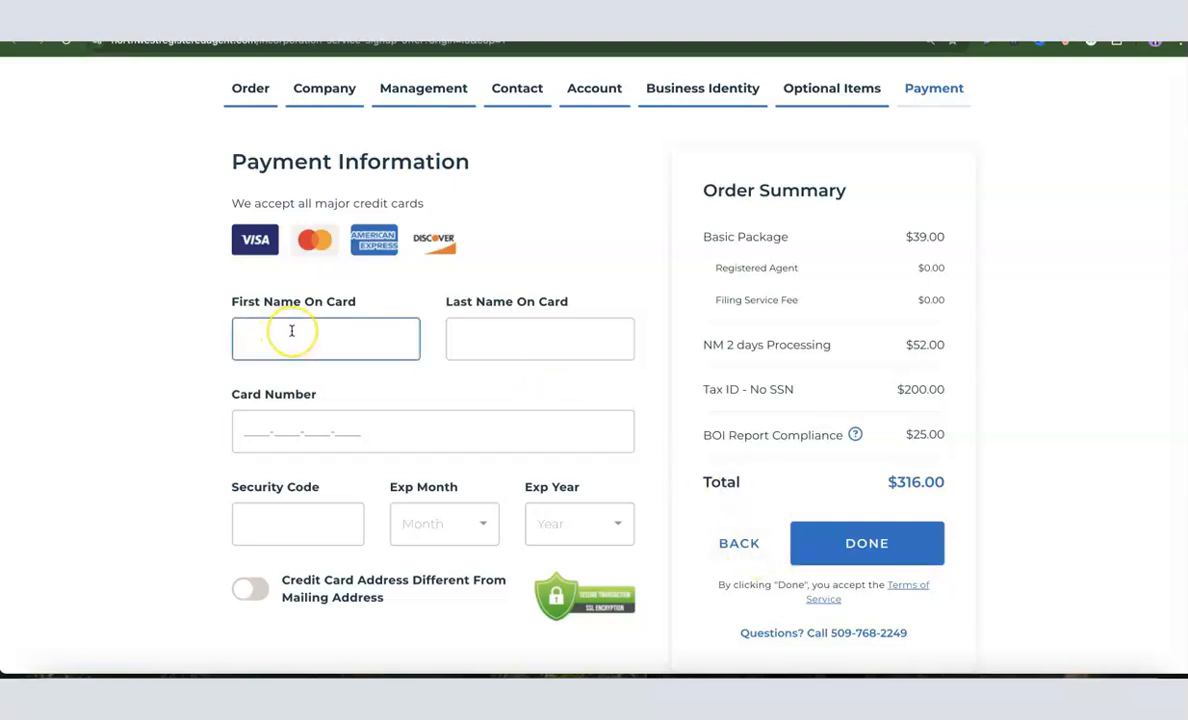
left_click(475, 349)
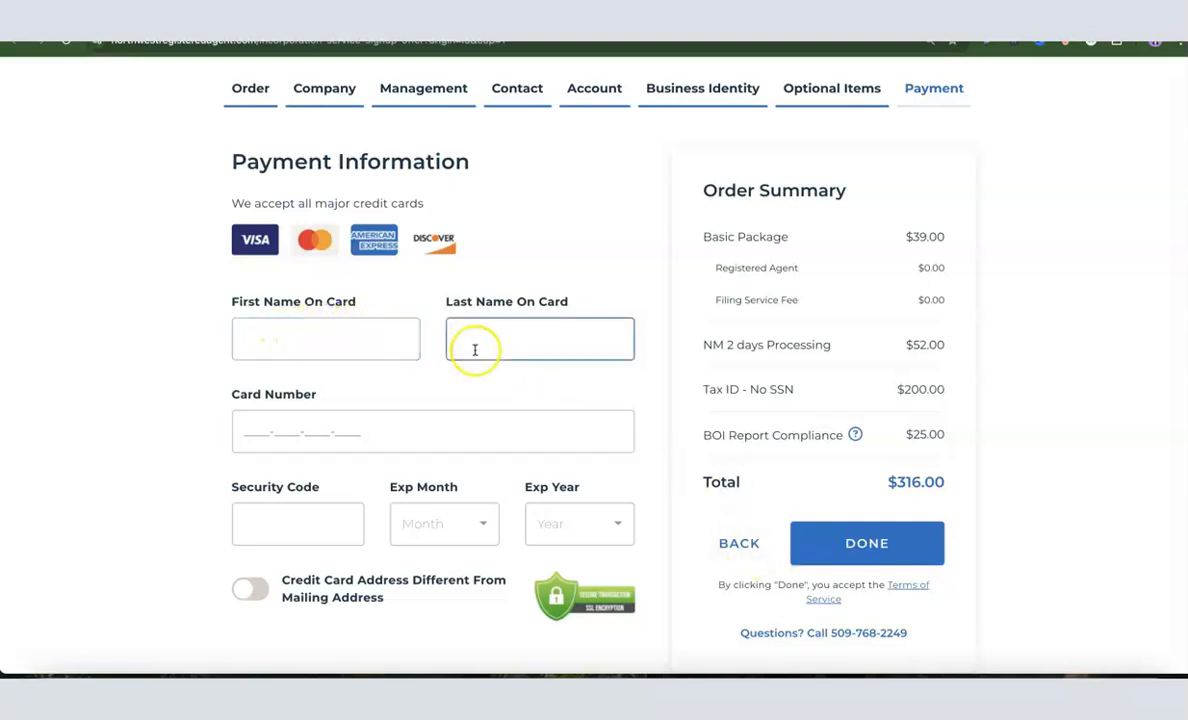
left_click(297, 438)
left_click(277, 520)
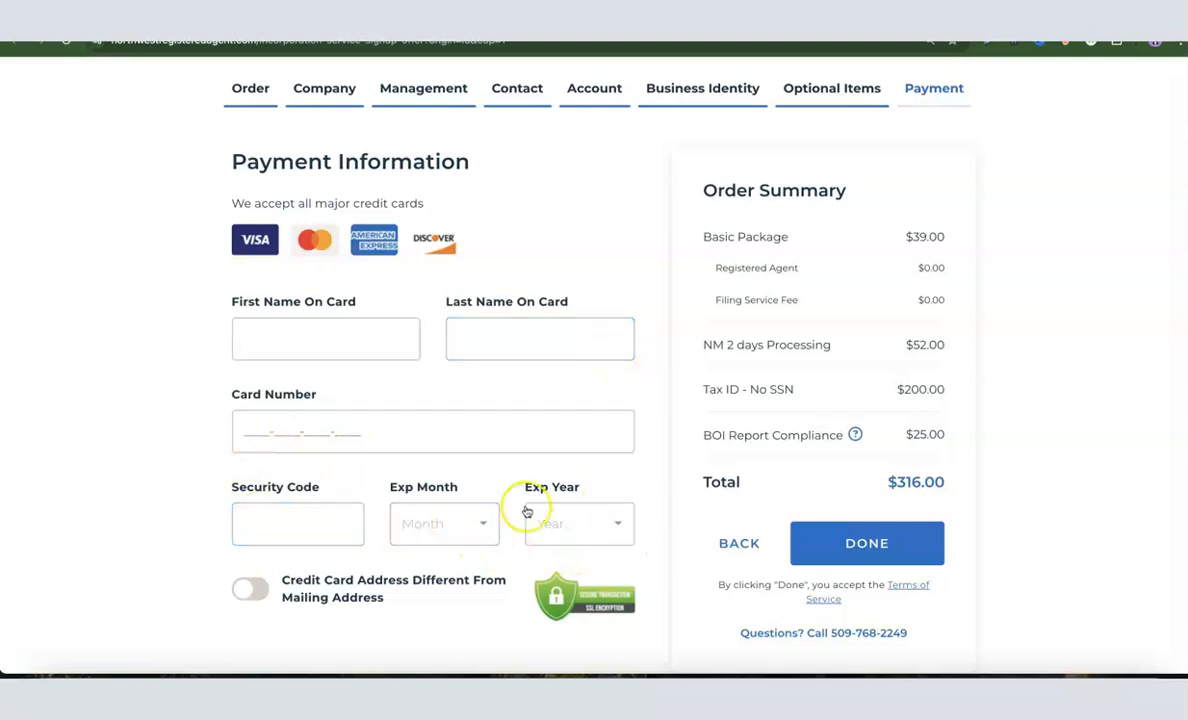
left_click(493, 443)
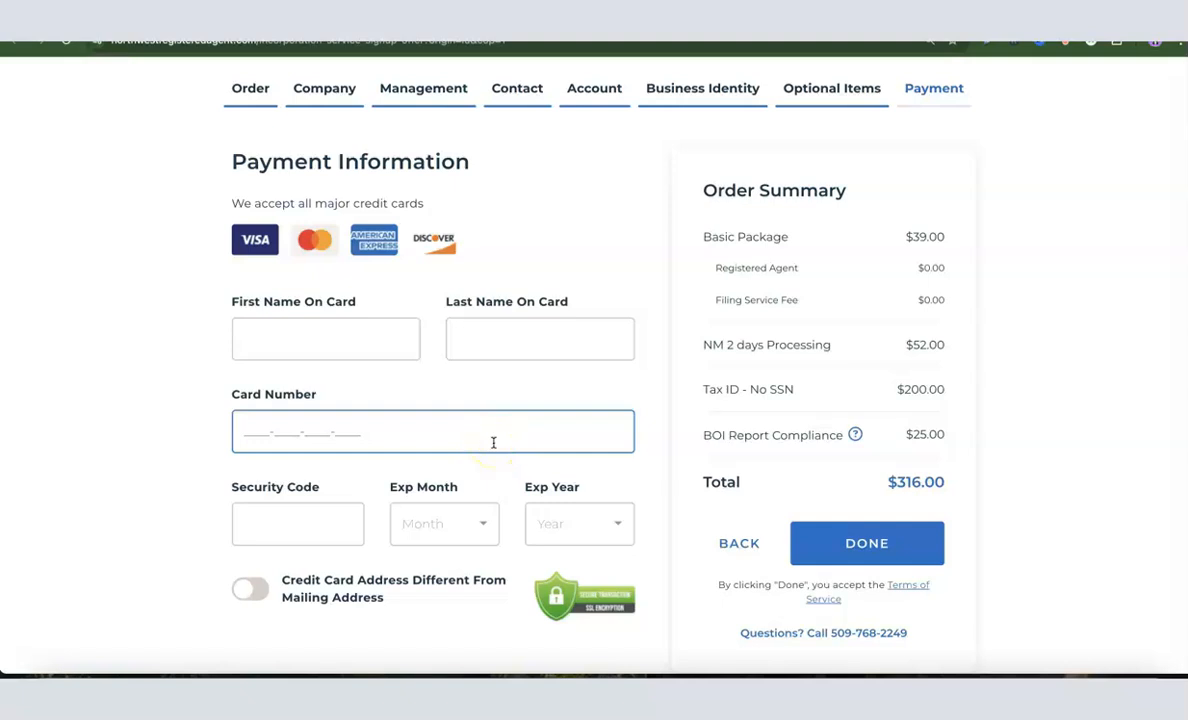
left_click(840, 556)
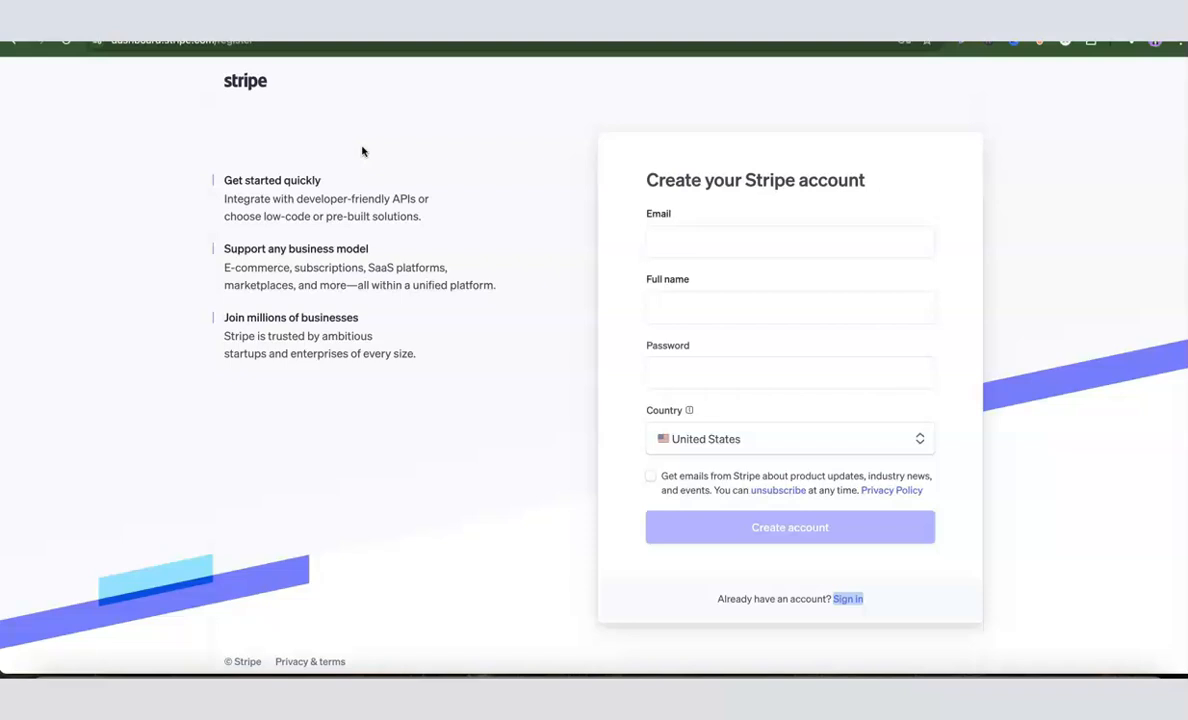
Go through the registration form's email, full name and account creation controls, and sign in to the existing Stripe account.
left_click(668, 241)
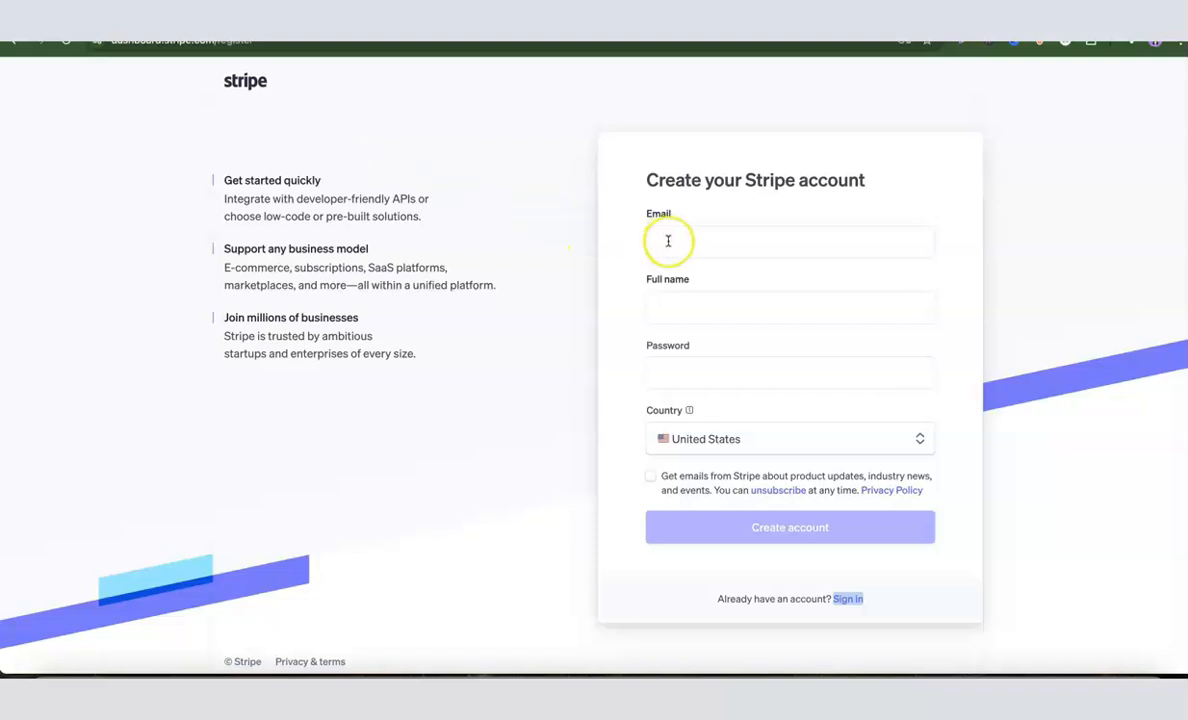
left_click(672, 300)
left_click(787, 537)
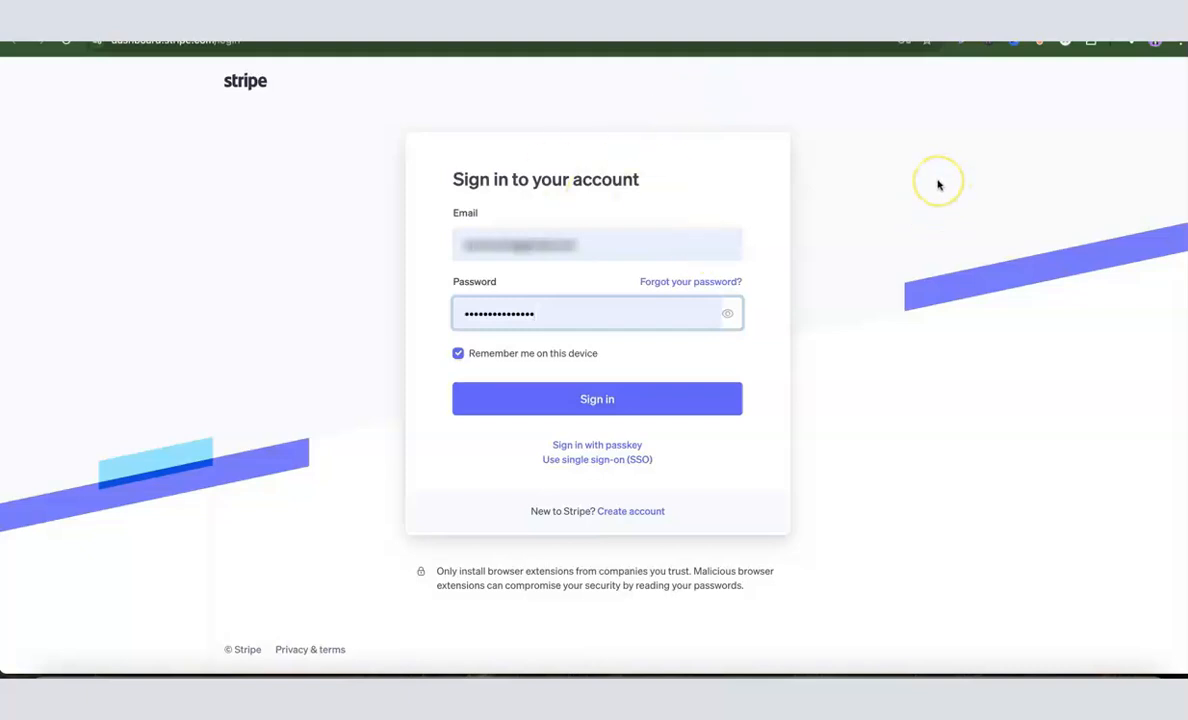
left_click(594, 400)
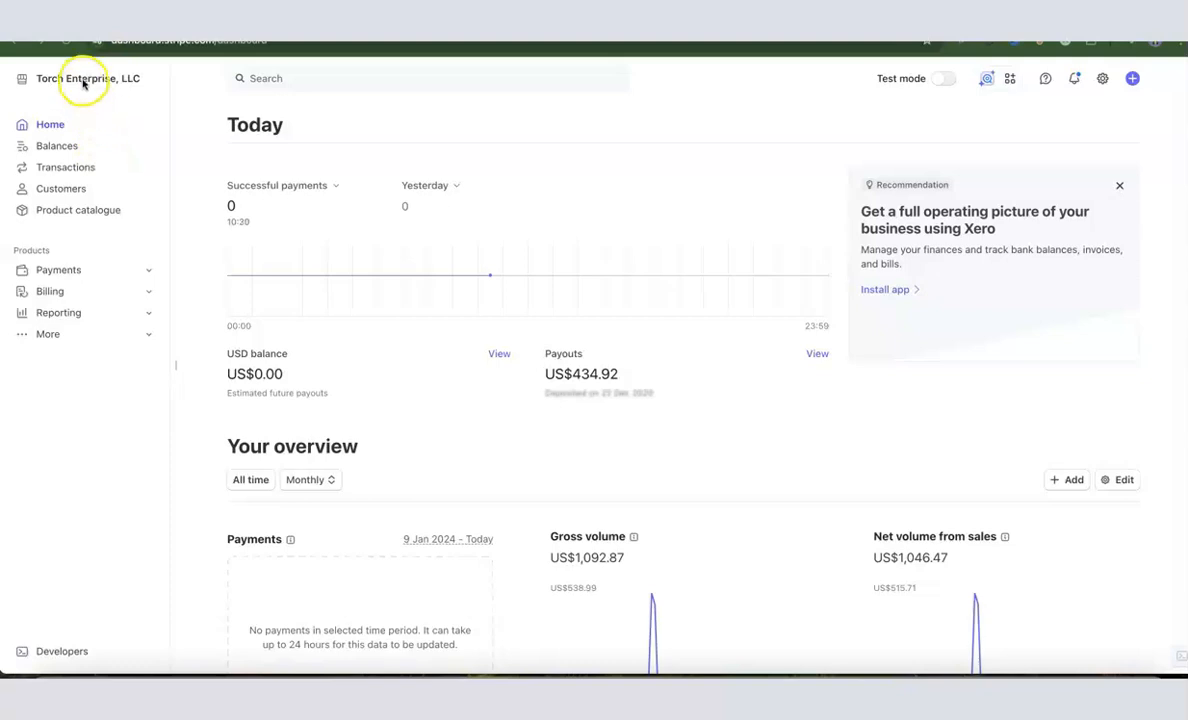
Create a new Stripe account named "Dropshipping Hustle" with United States as the country of operation.
left_click(118, 78)
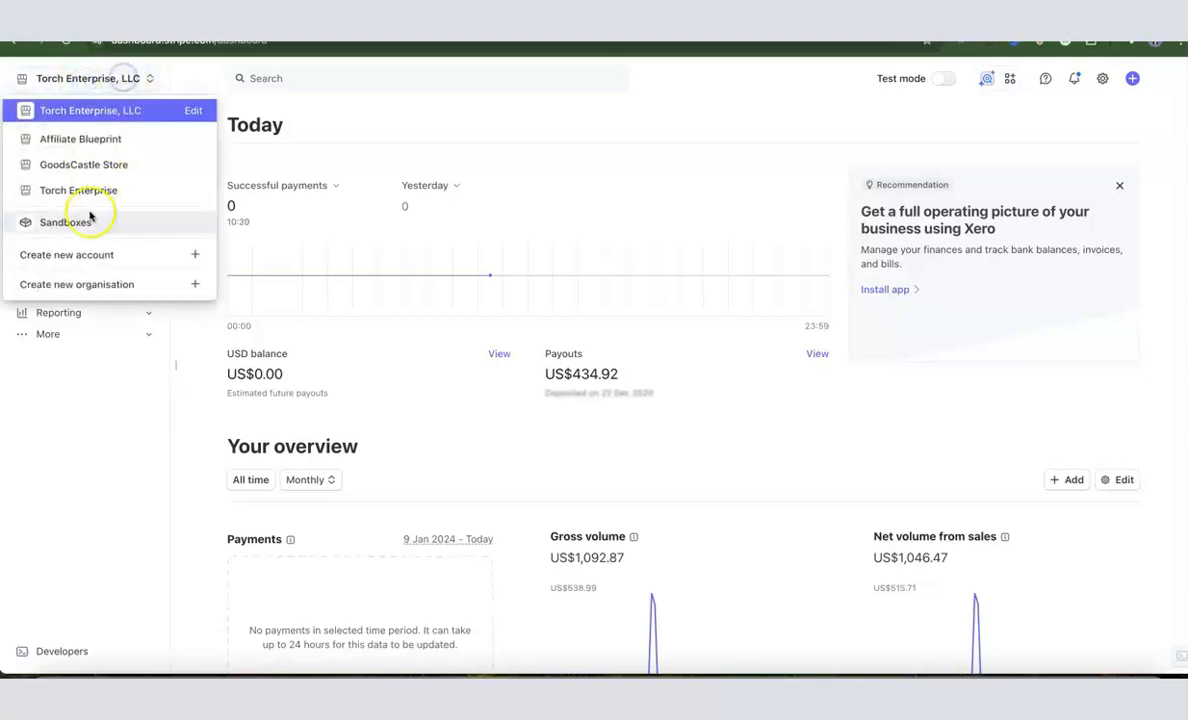
left_click(62, 257)
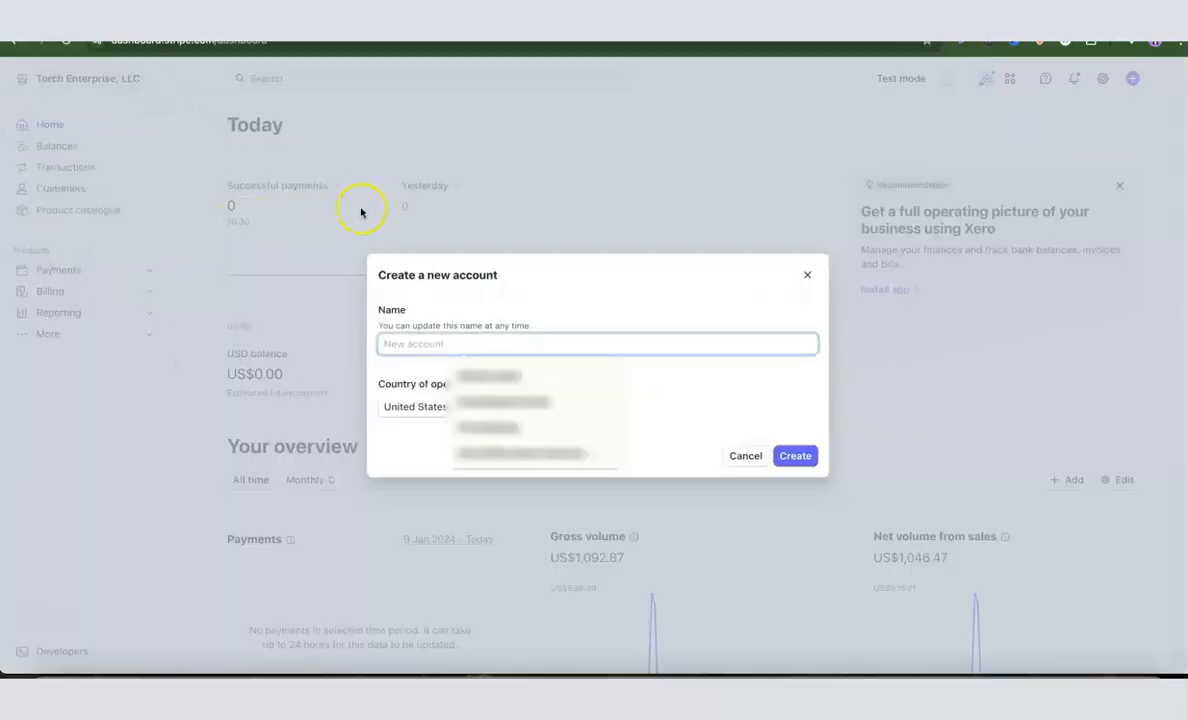
left_click(639, 349)
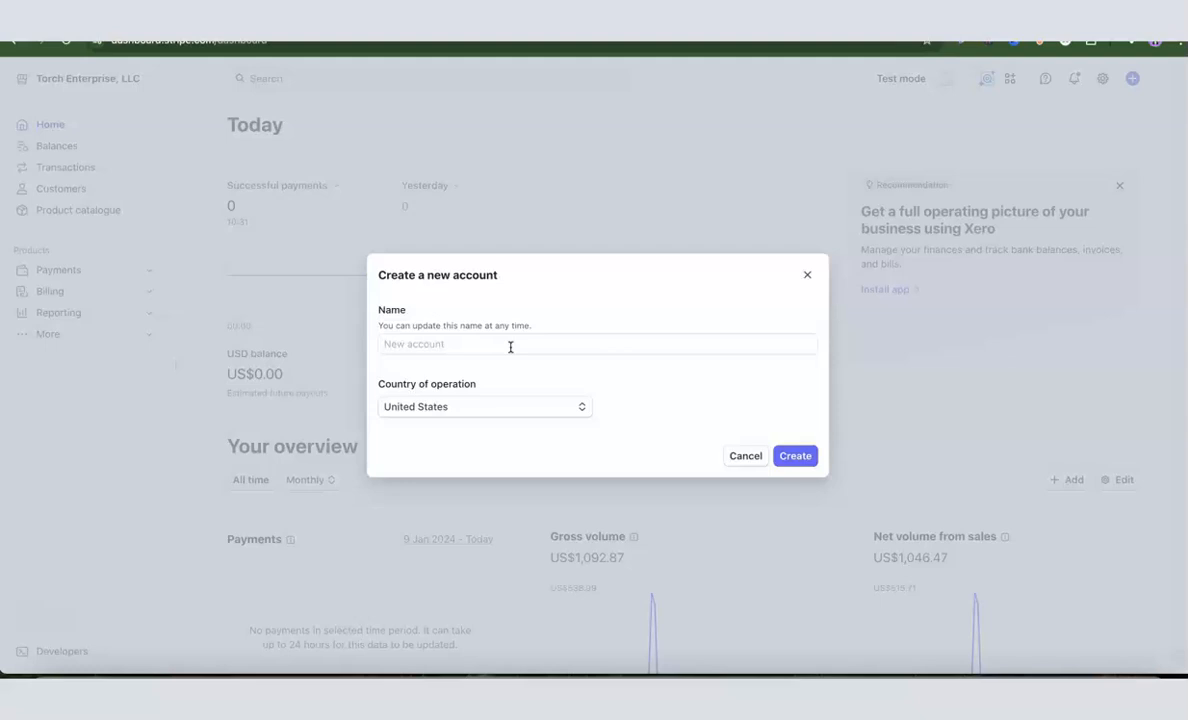
left_click(510, 347)
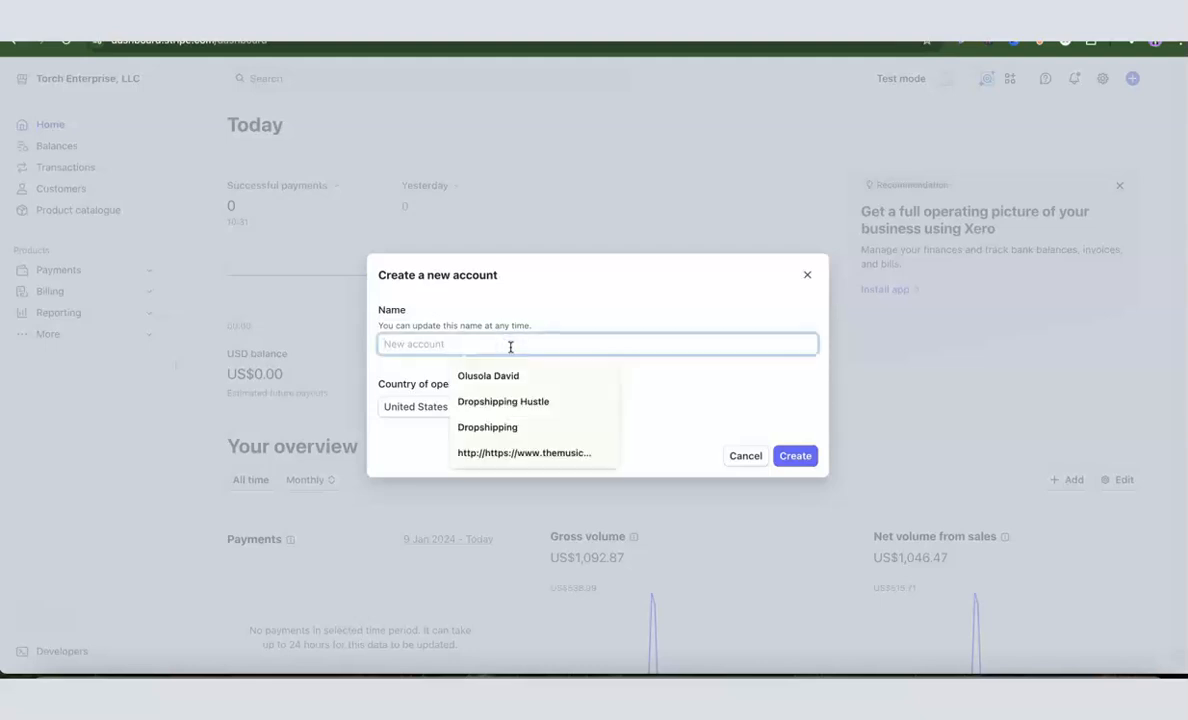
left_click(507, 401)
left_click(733, 381)
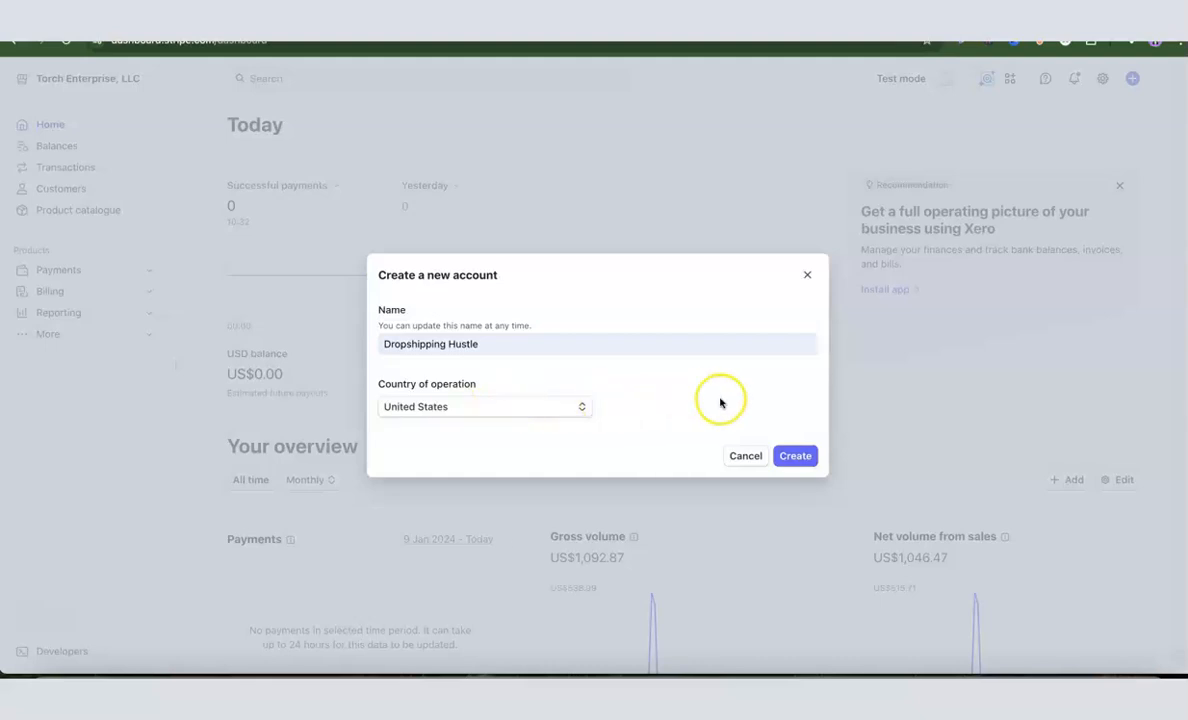
left_click(791, 457)
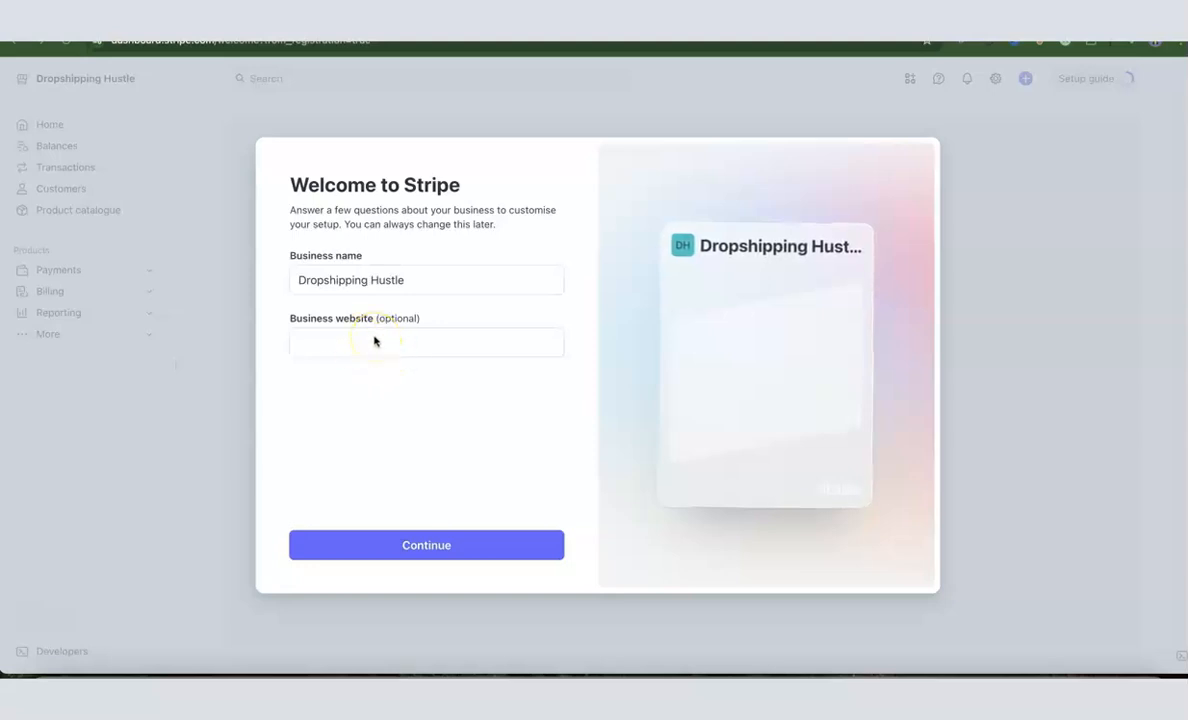
Complete the welcome questions without a business website, choosing One-off payments as the way to start.
left_click(428, 545)
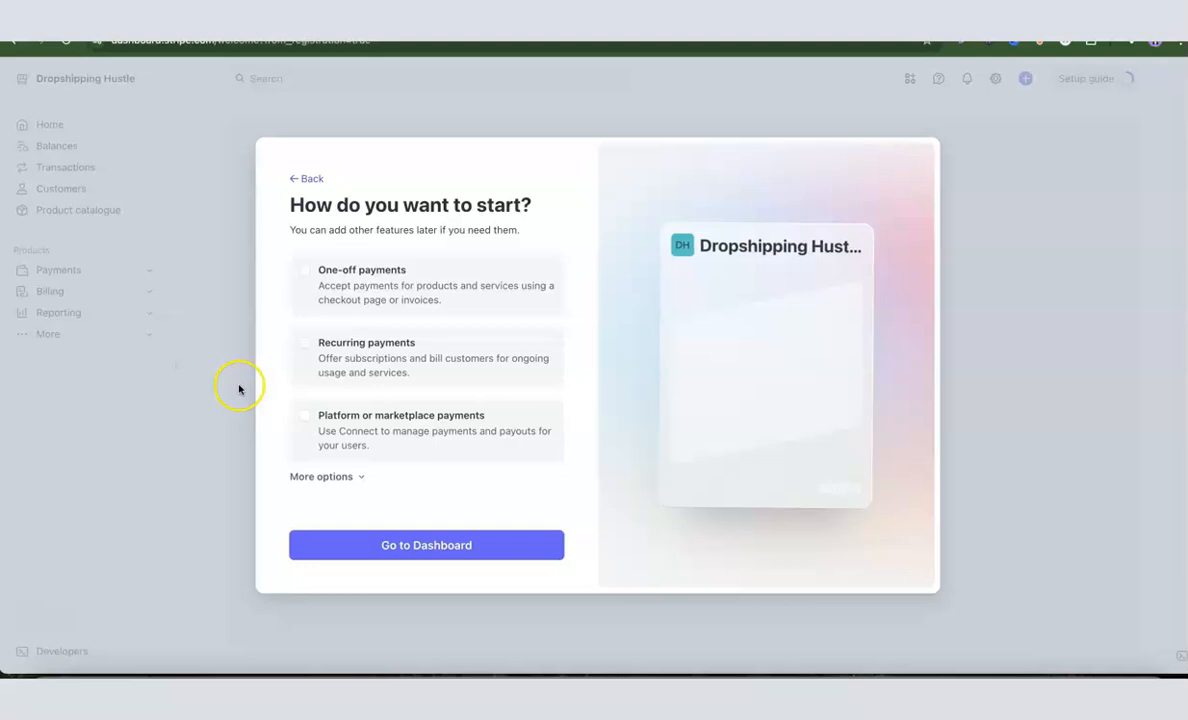
left_click(302, 270)
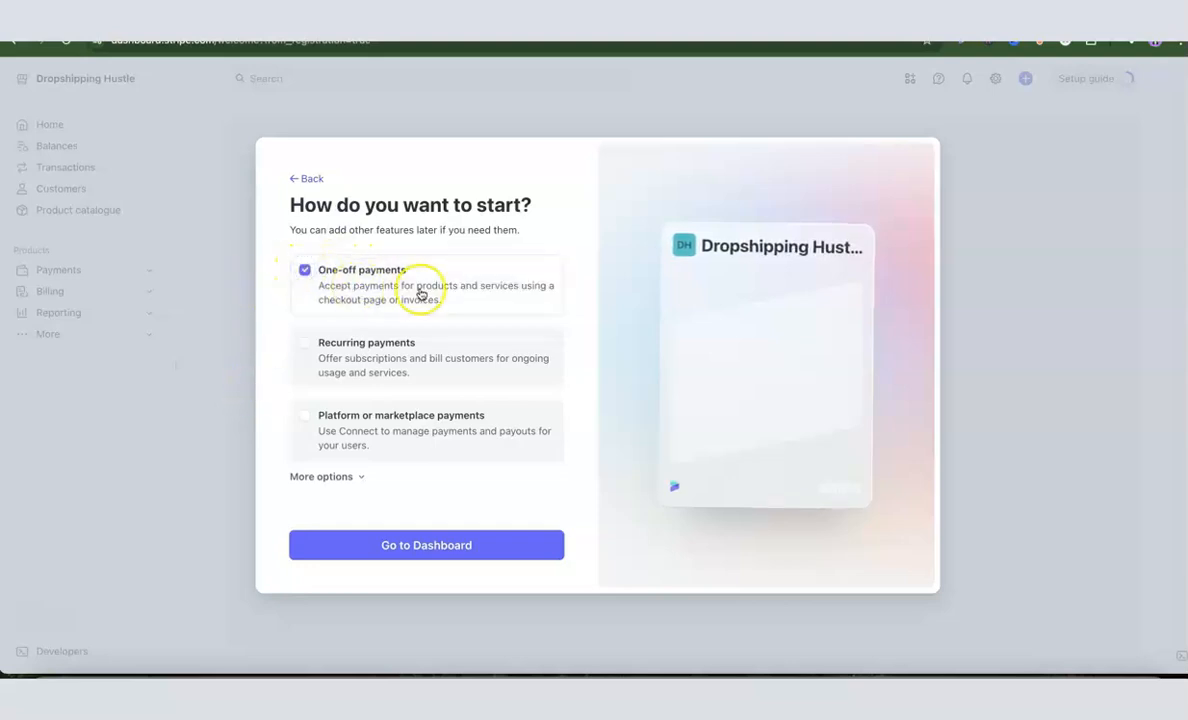
left_click(421, 548)
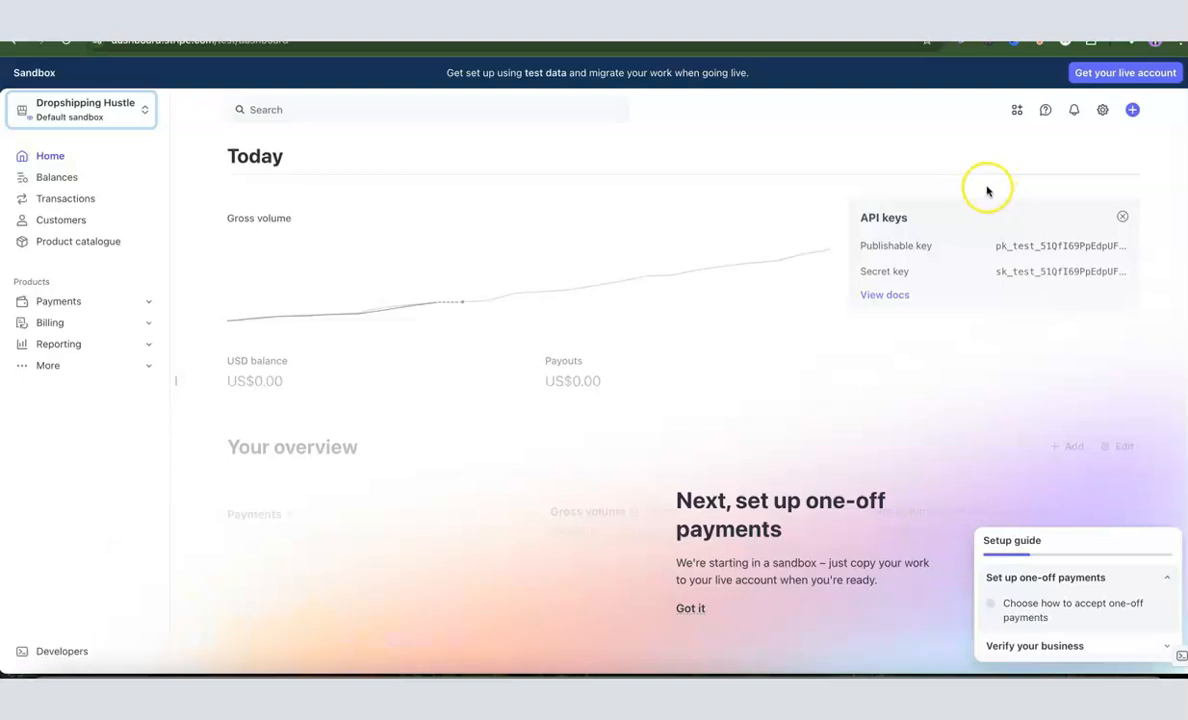
Start the live account activation and submit the business type as Company with the Single-member LLC structure, located in the United States.
left_click(1117, 80)
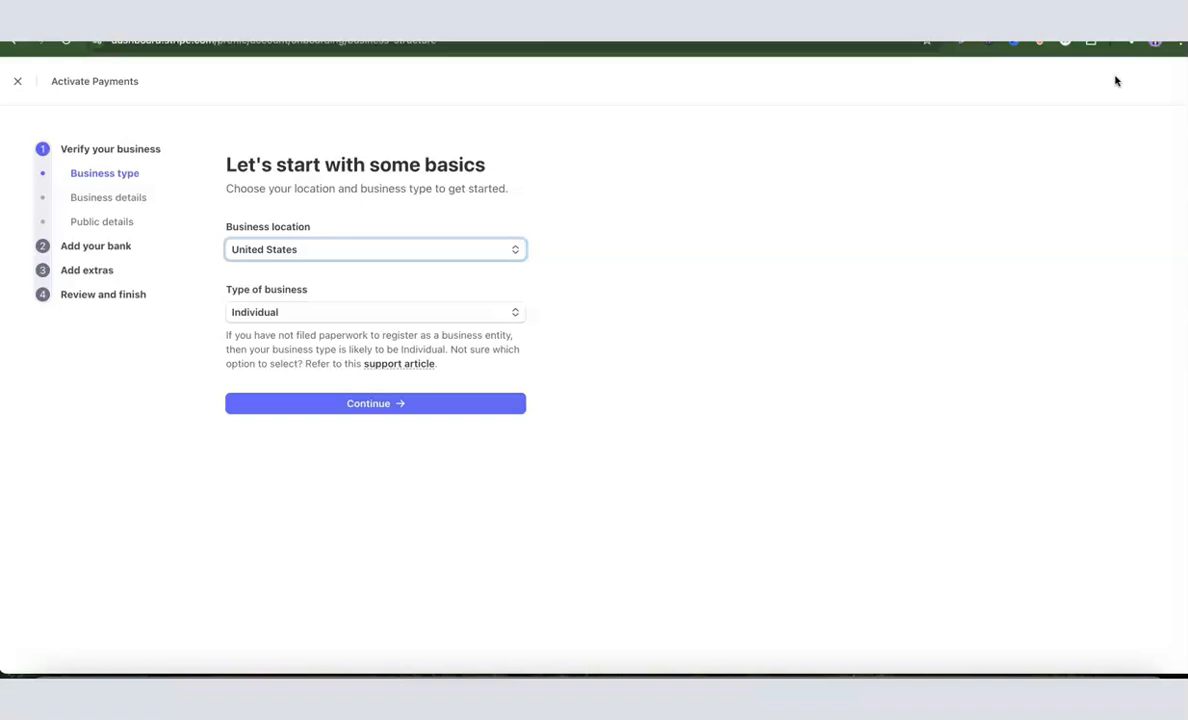
left_click(281, 614)
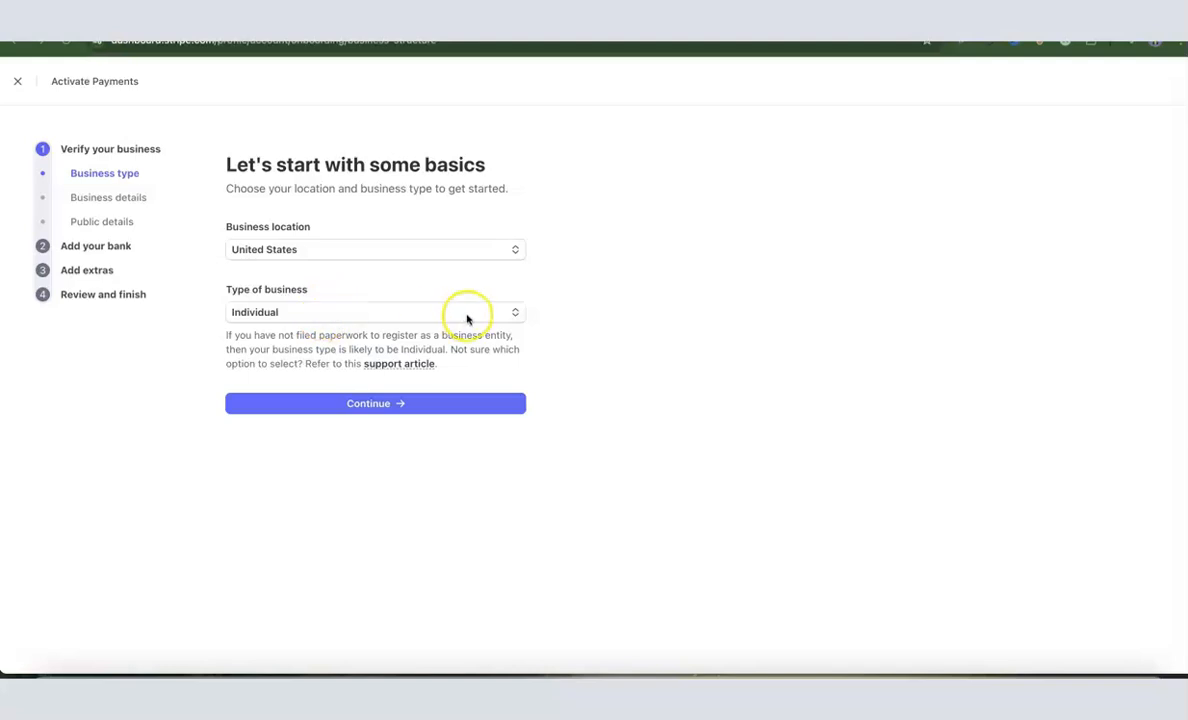
left_click(512, 314)
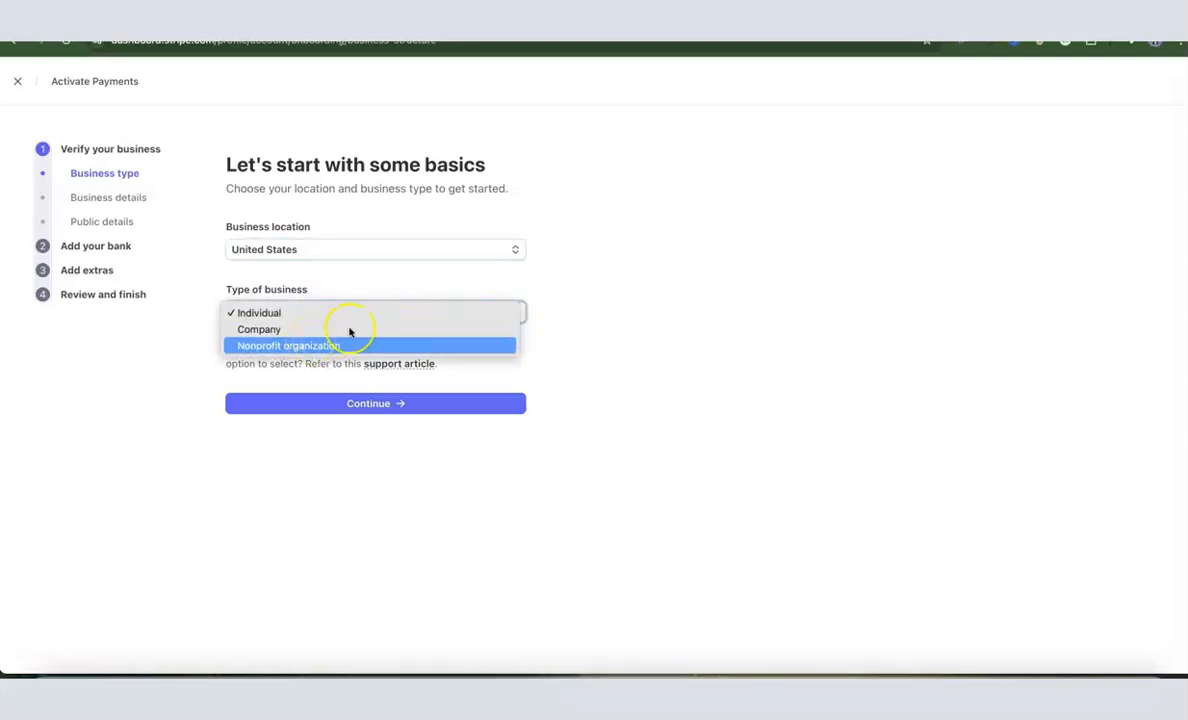
left_click(266, 330)
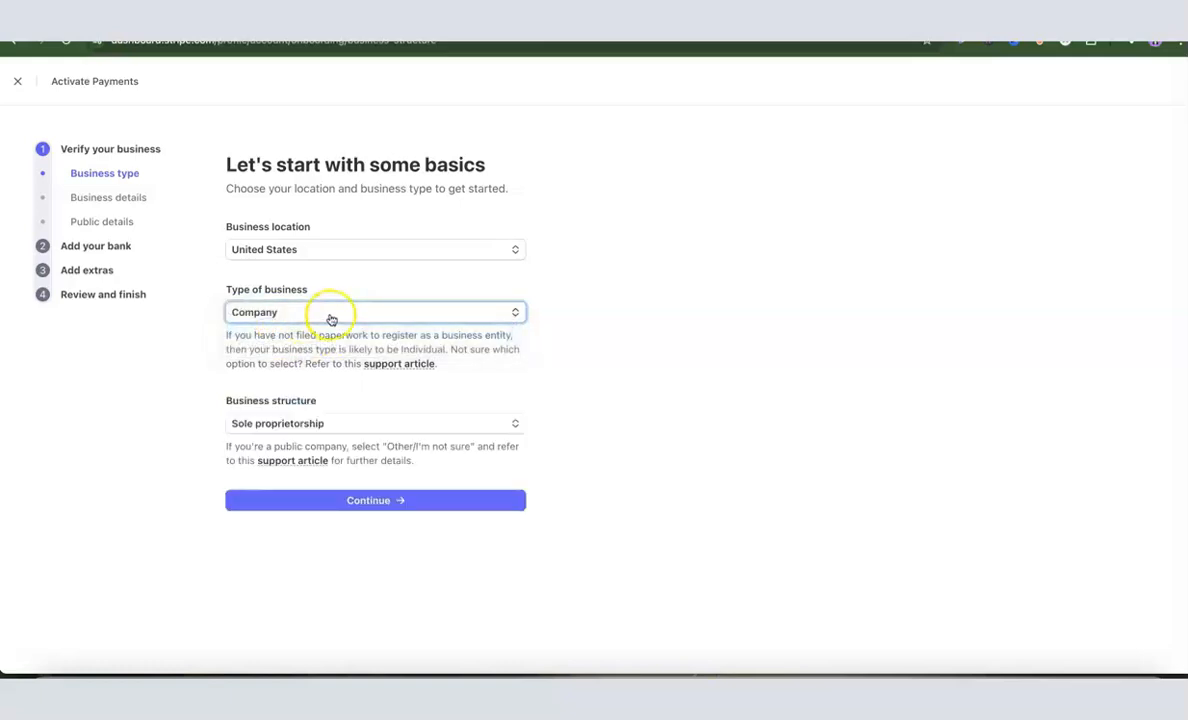
left_click(459, 426)
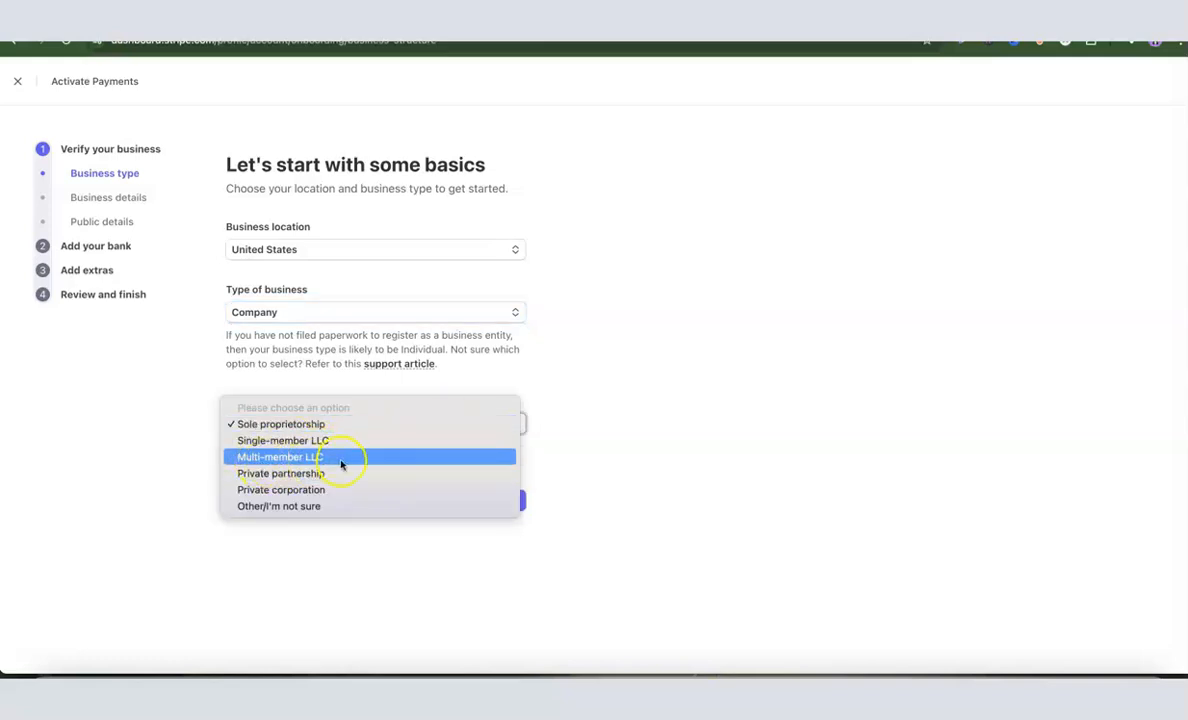
left_click(286, 440)
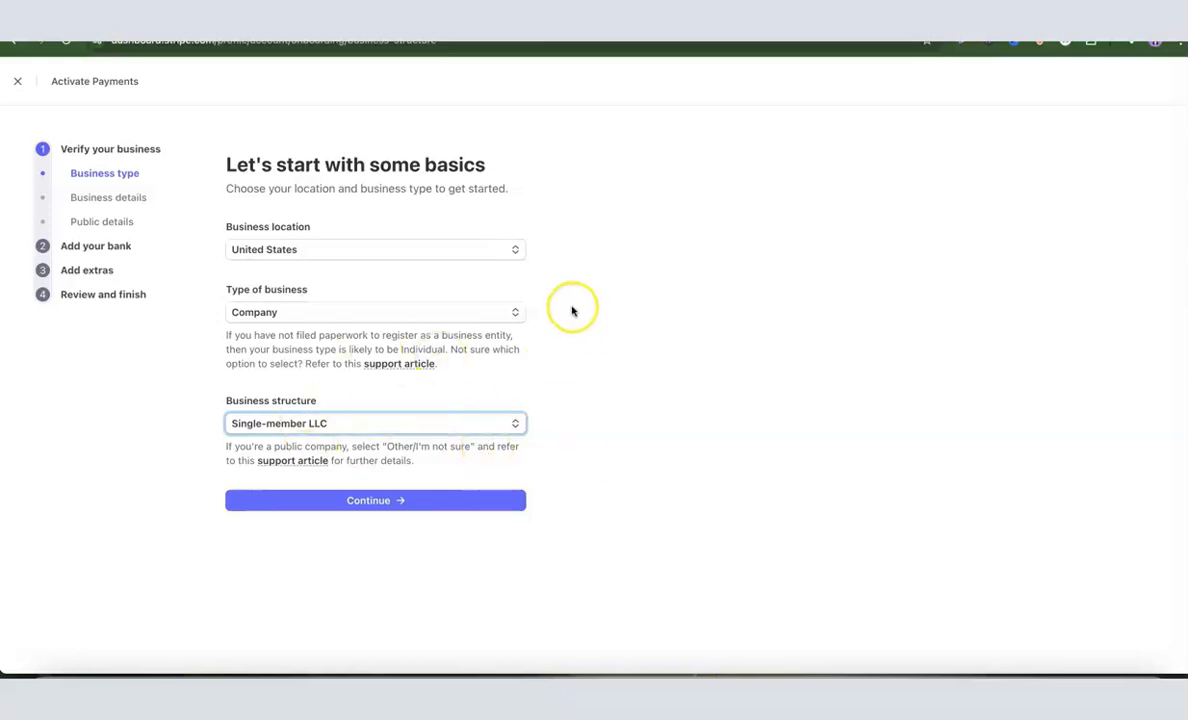
left_click(375, 500)
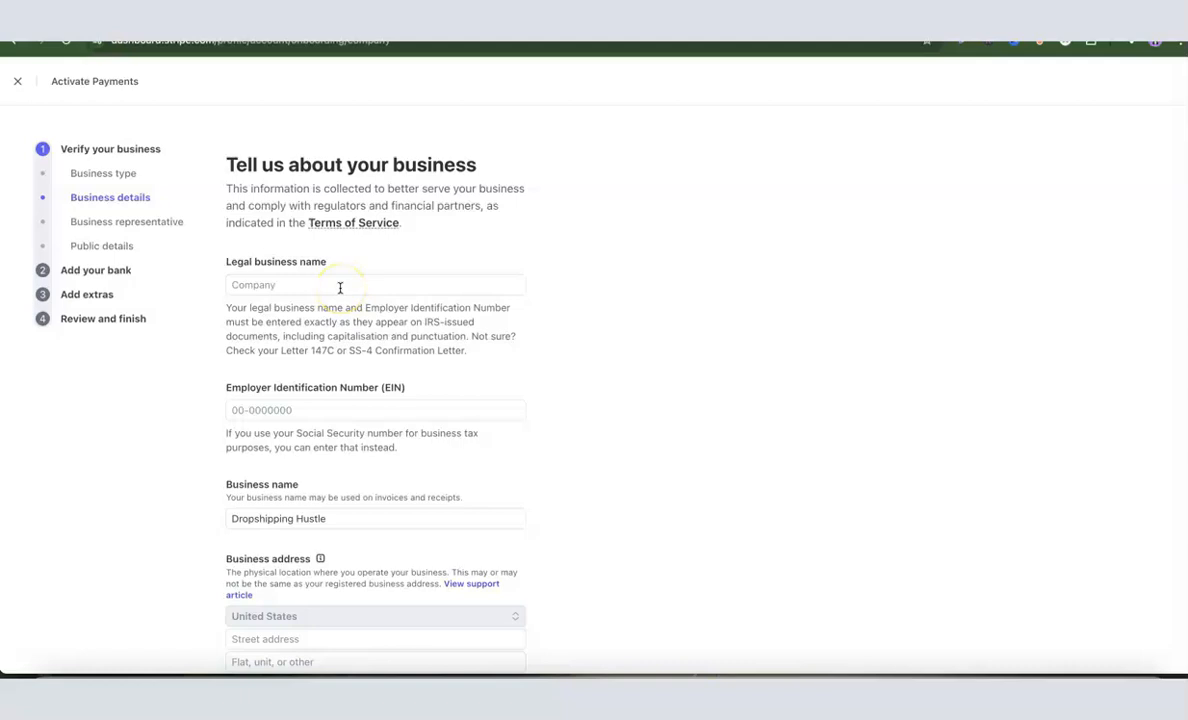
Enter "Dropshipping Hustle LLC" as the legal business name in the business details.
left_click(355, 286)
type("Dropshi")
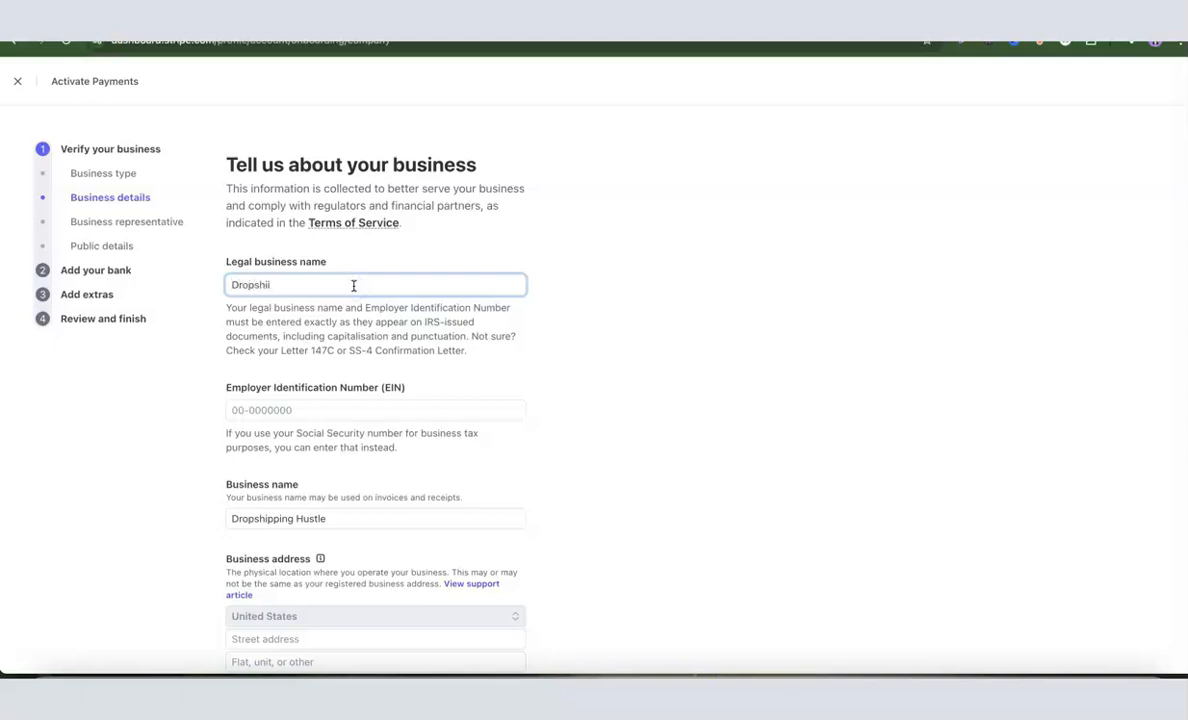
left_click(593, 282)
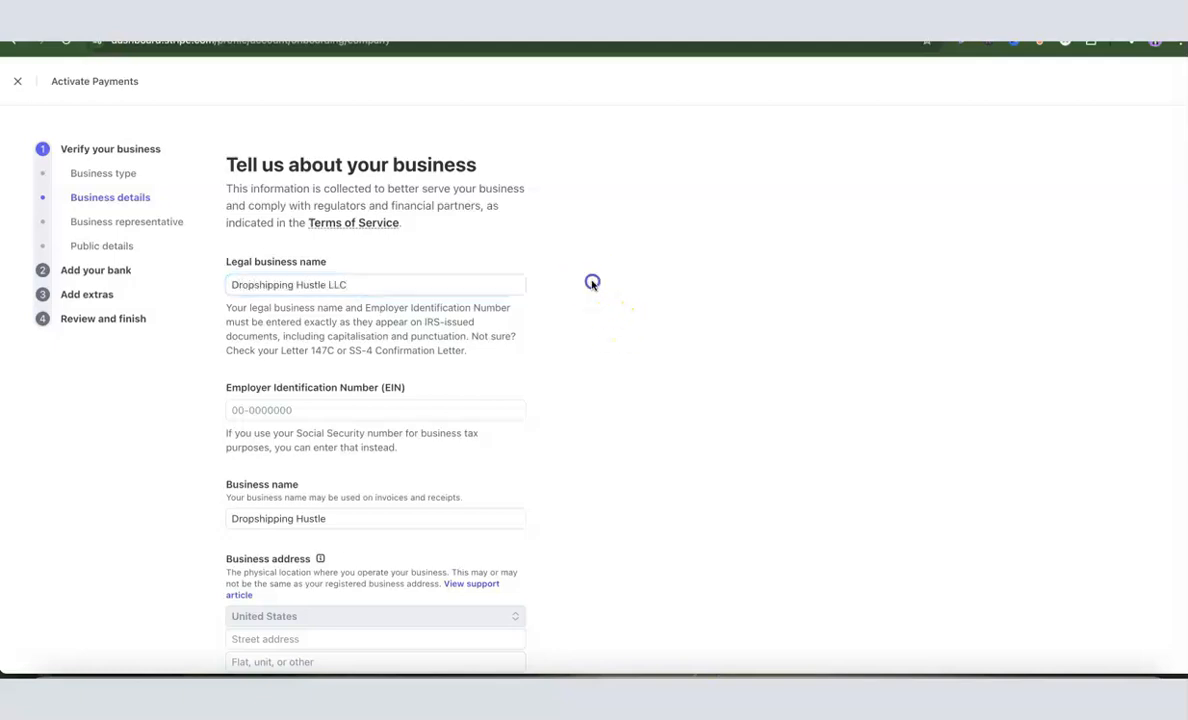
Review the EIN and business address fields, search the industry options for "ecommerce" and clear the search.
scroll(335, 329, "down", 1)
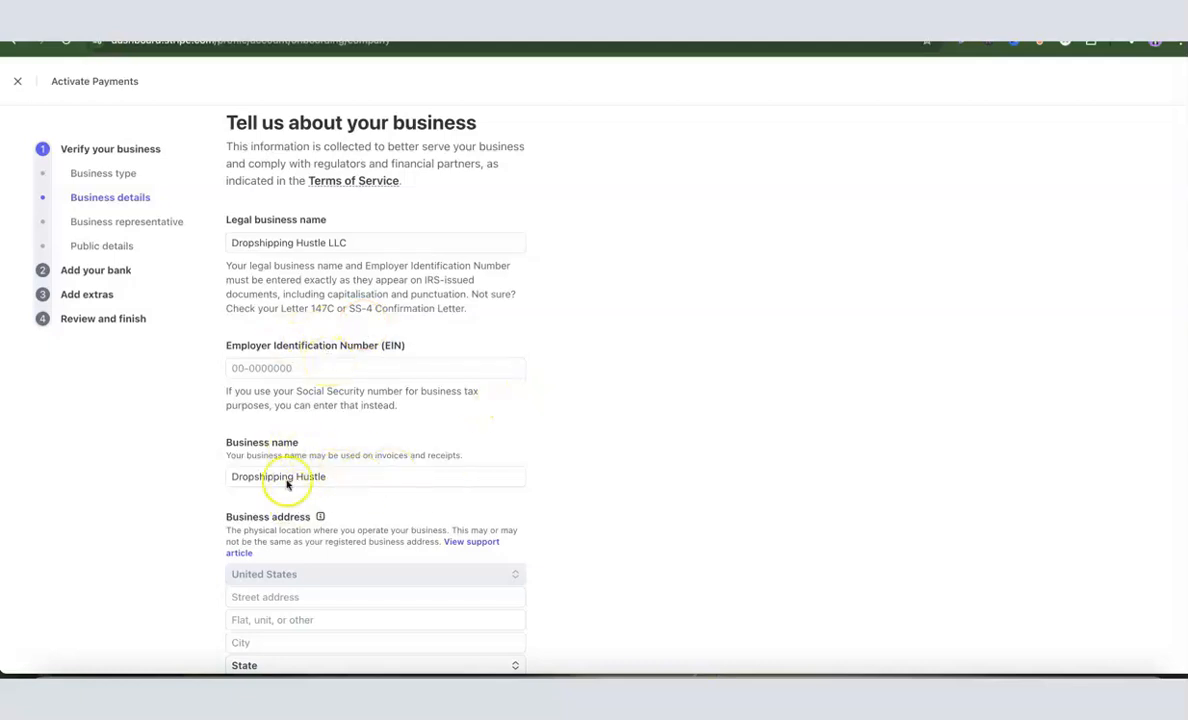
scroll(507, 430, "down", 3)
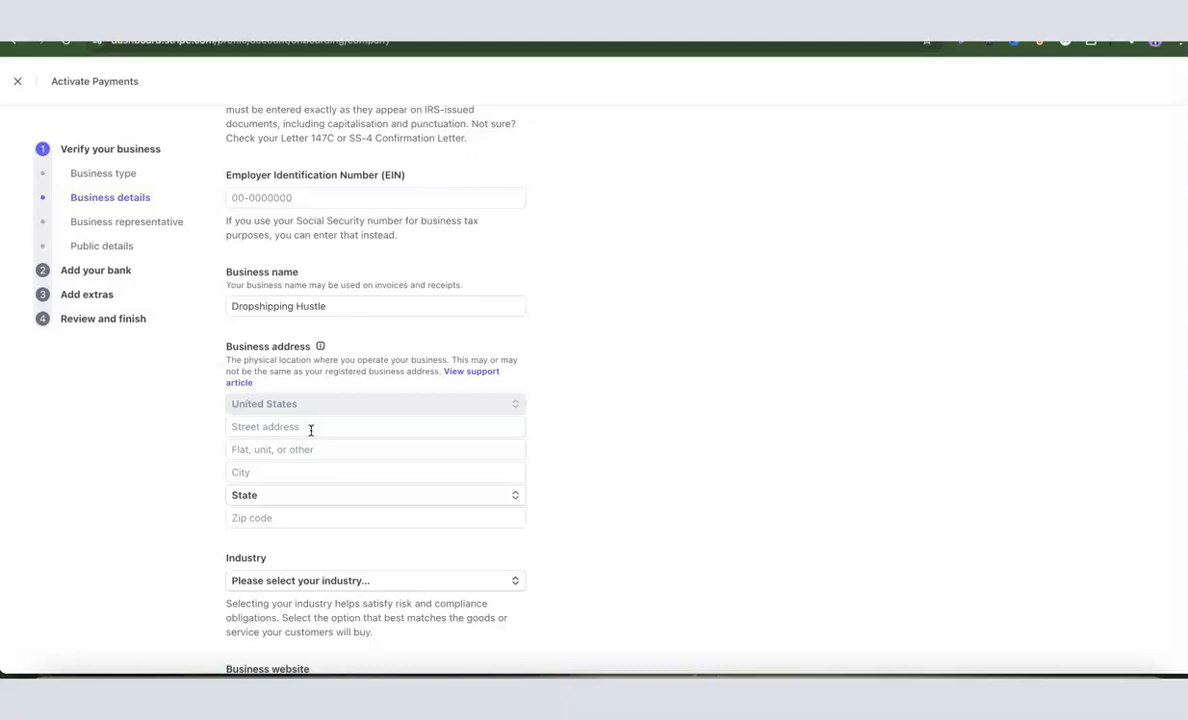
scroll(311, 430, "down", 1)
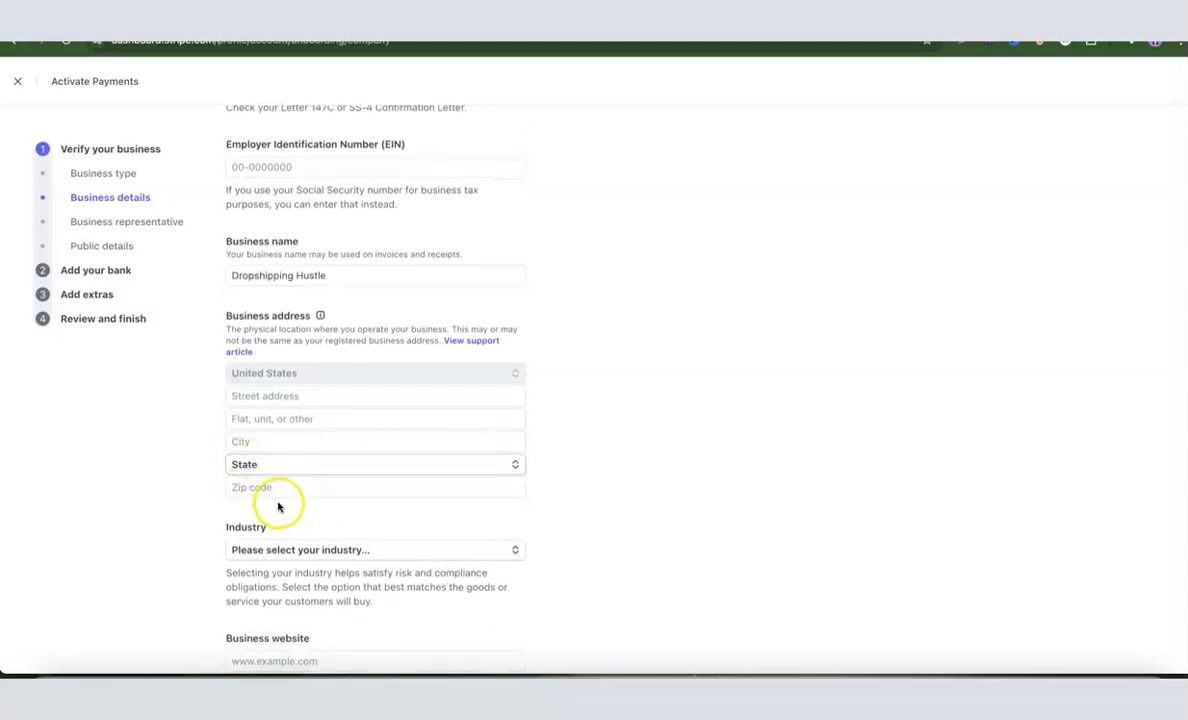
scroll(572, 452, "down", 3)
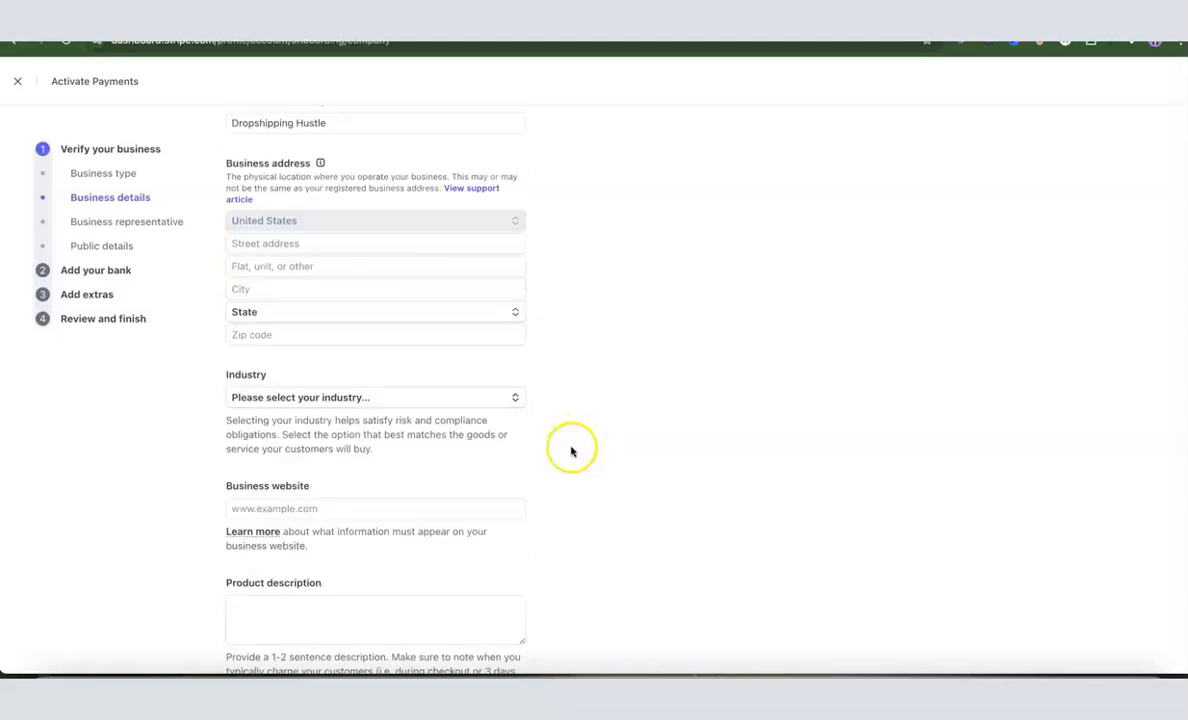
left_click(340, 400)
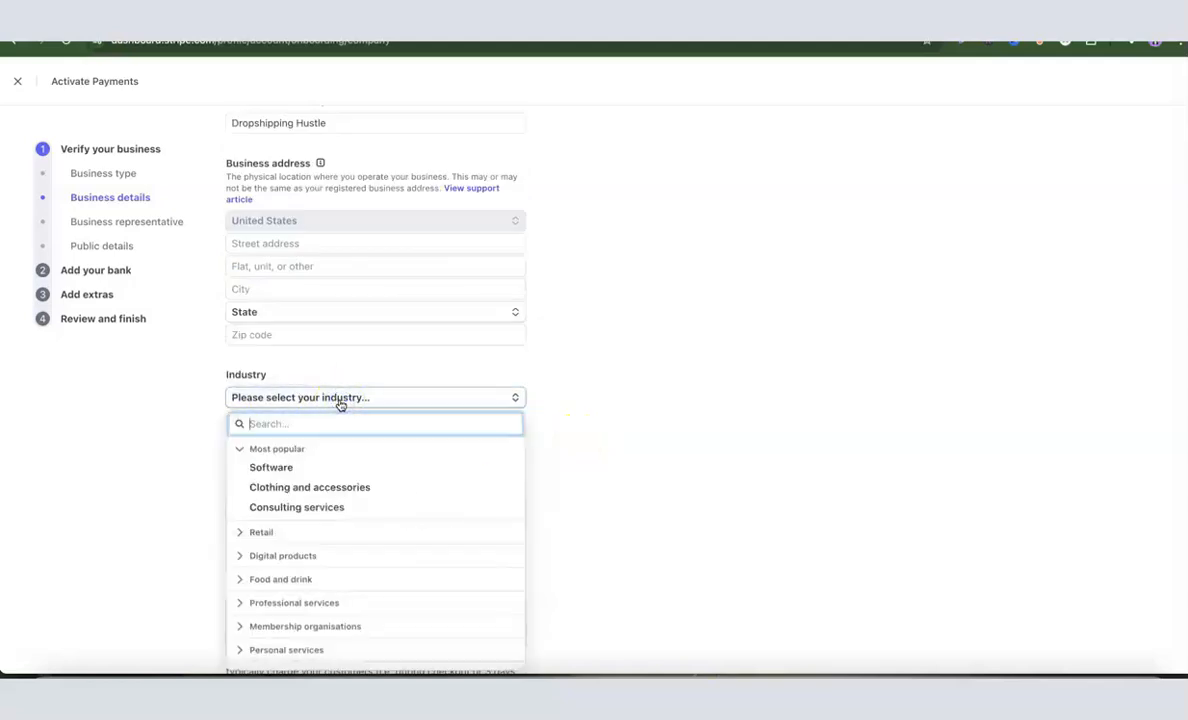
type("e")
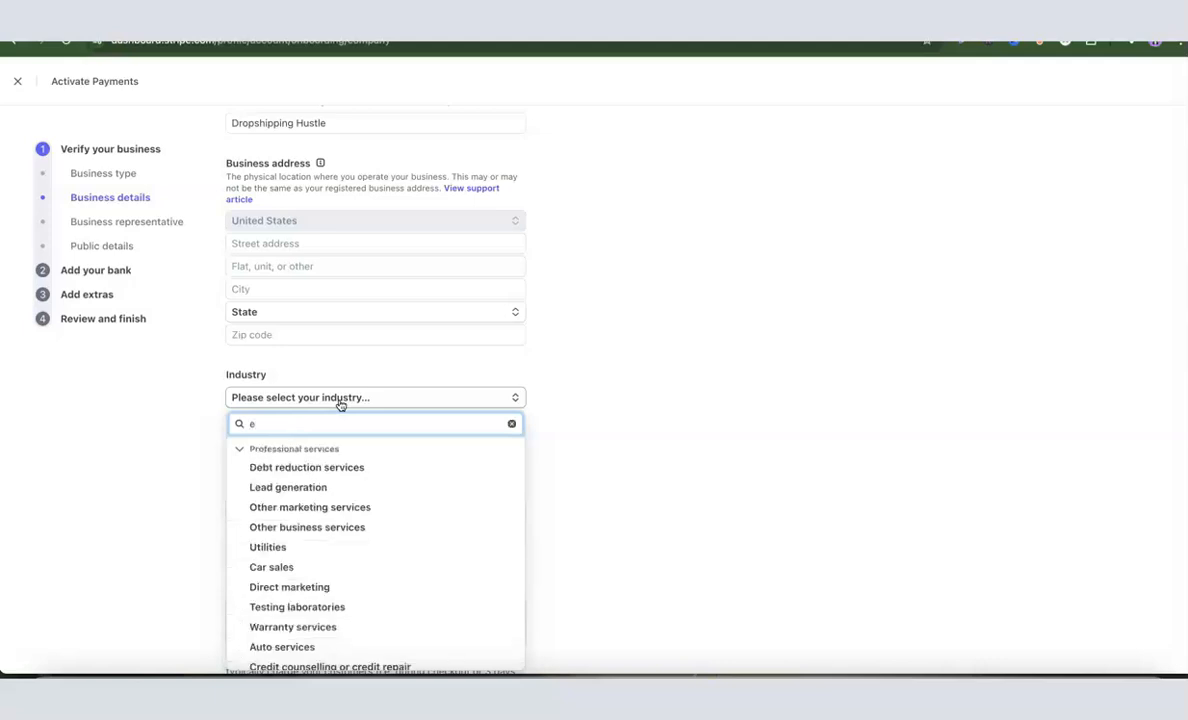
type("comme")
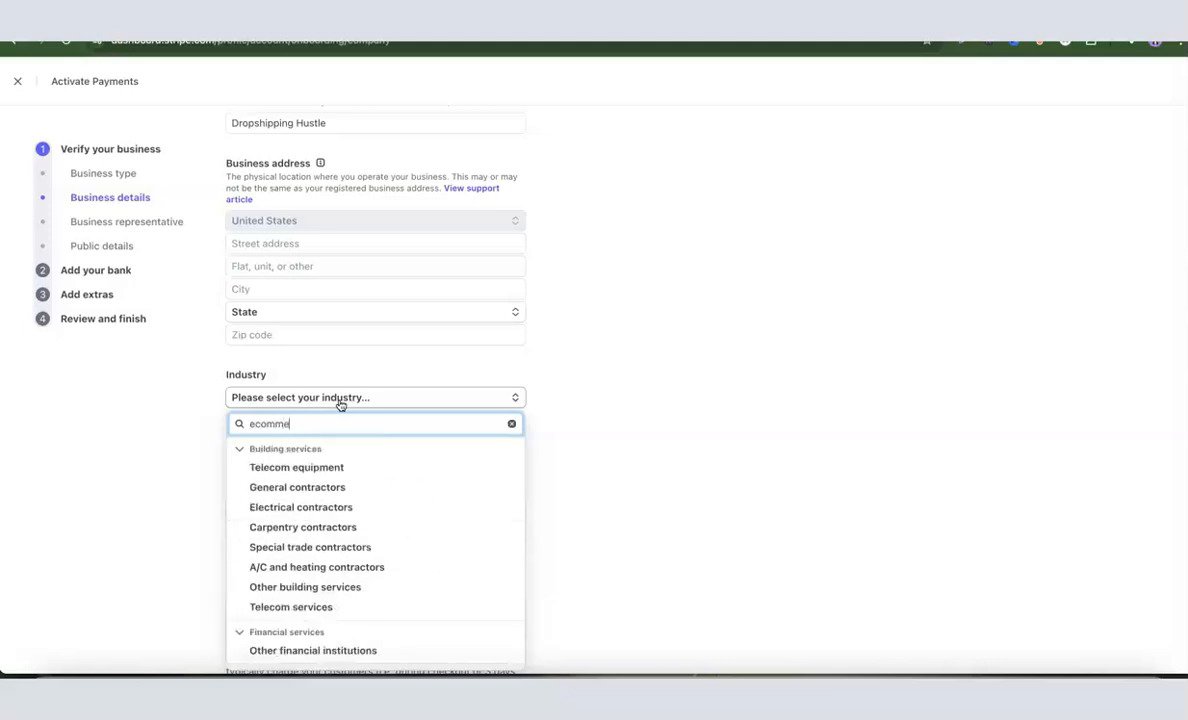
type("rce")
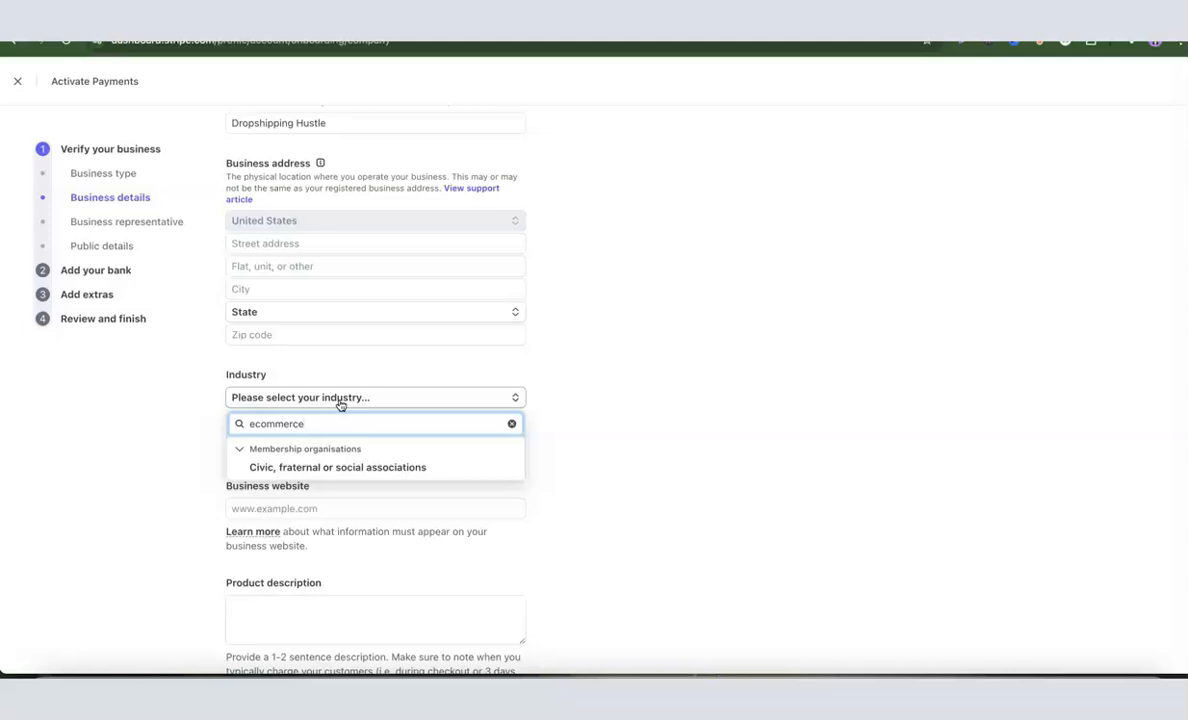
key("BackSpace")
key("BackSpace")
key("BackSpace")
key("BackSpace")
key("BackSpace")
key("BackSpace")
key("BackSpace")
key("BackSpace")
key("BackSpace")
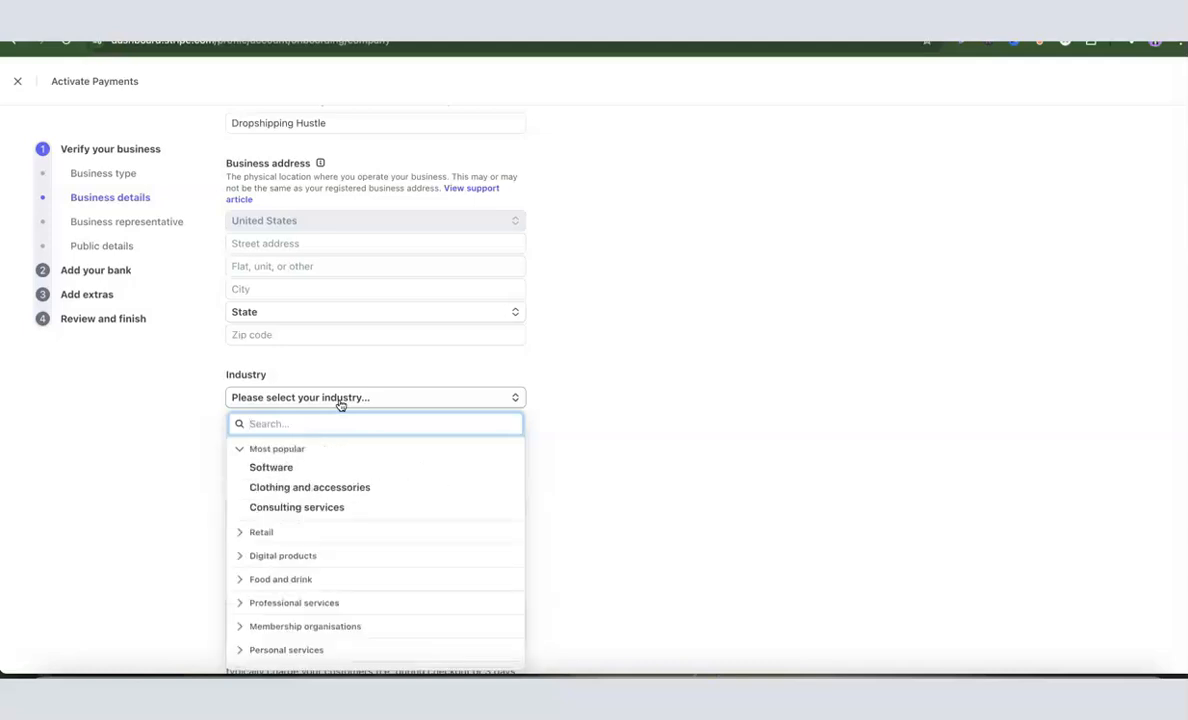
Search the industry options for "reta", leave the industry unselected and review the website and product description fields.
type("reta")
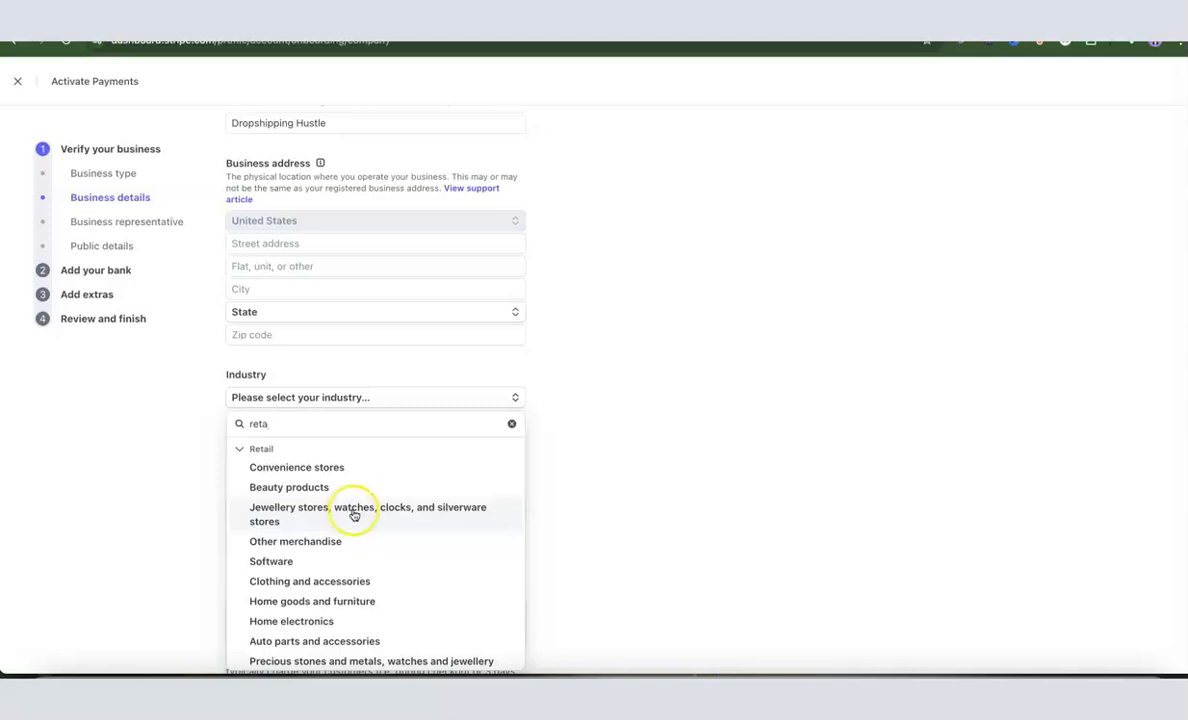
double_click(341, 423)
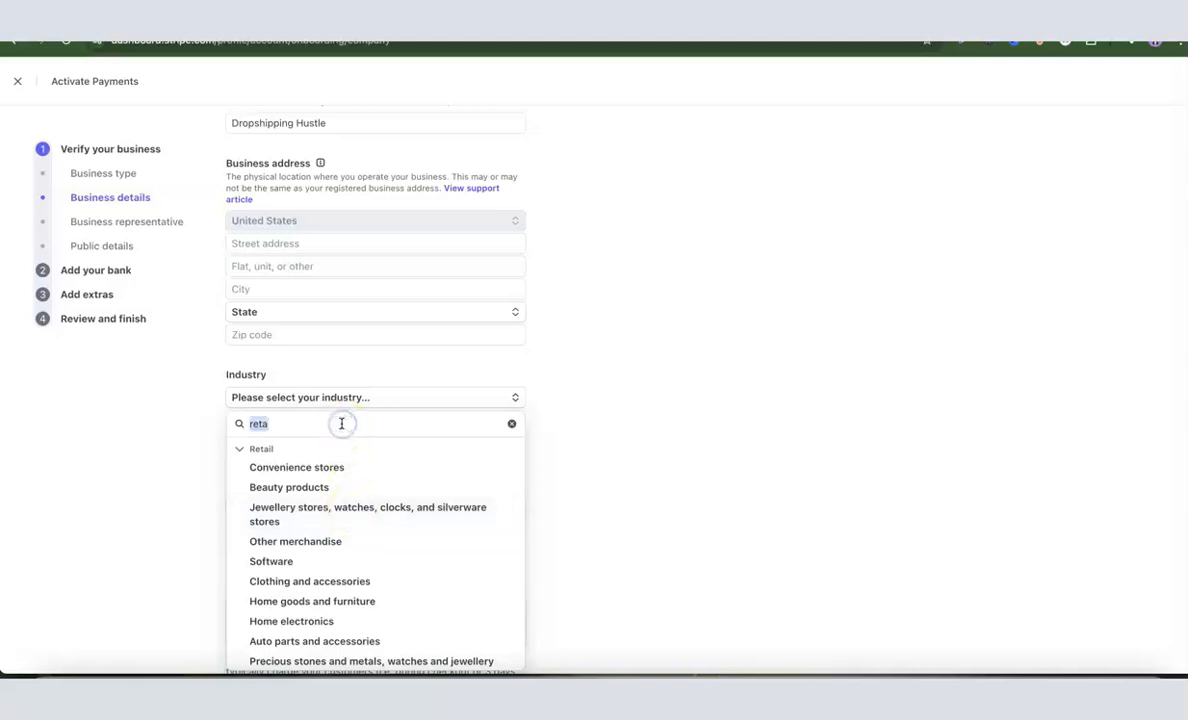
key("BackSpace")
left_click(573, 421)
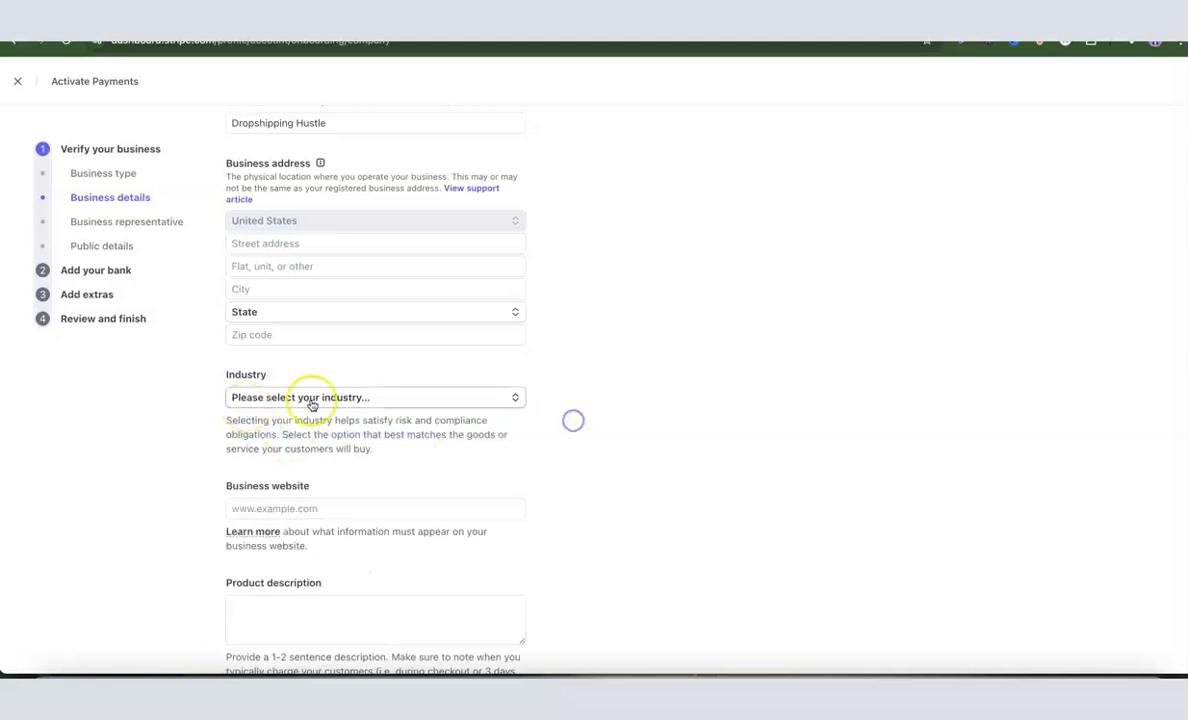
scroll(340, 400, "down", 2)
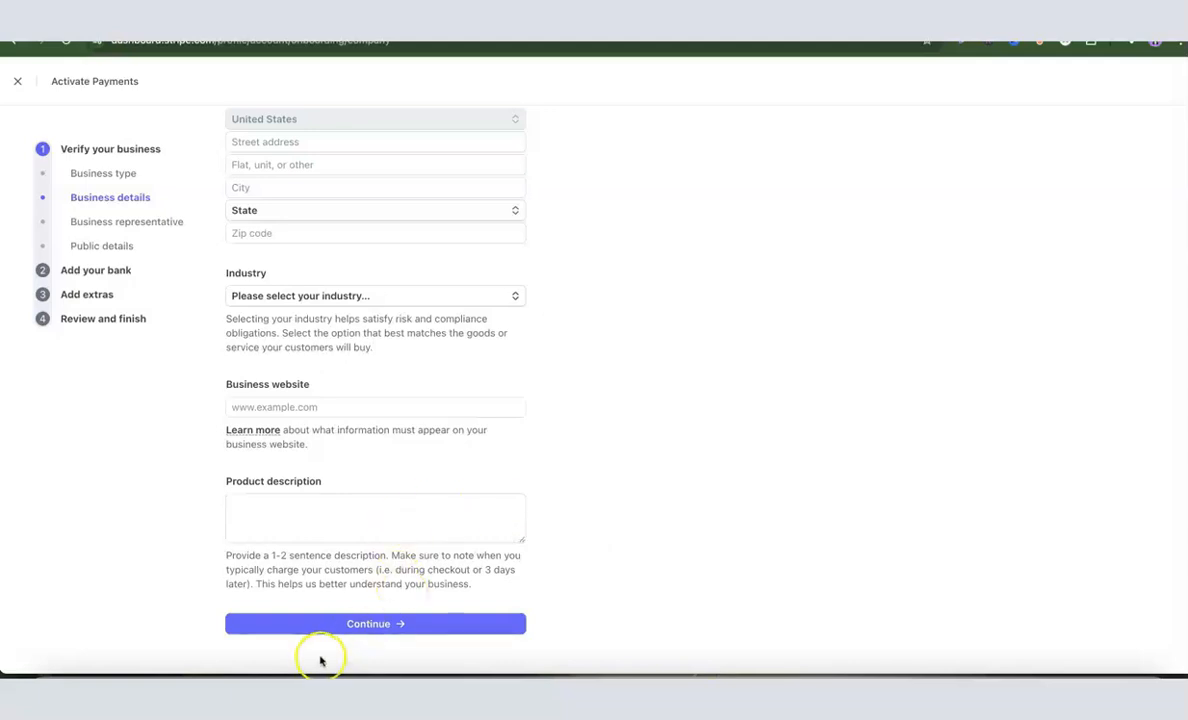
scroll(459, 535, "up", 5)
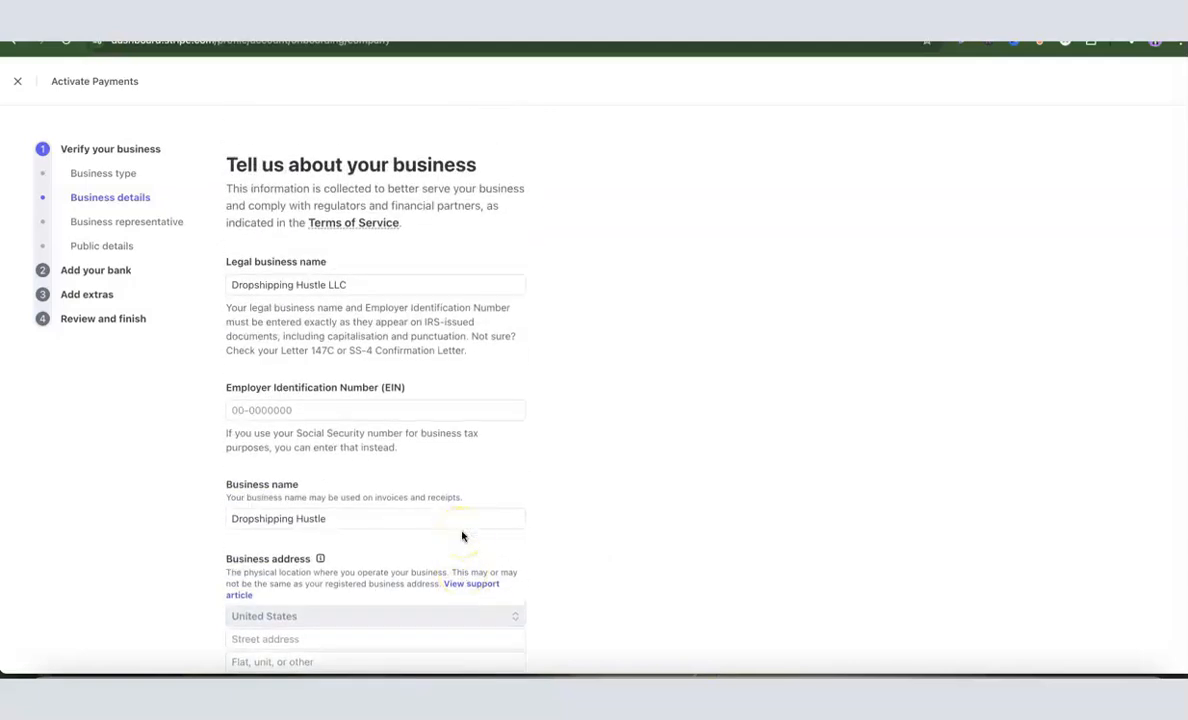
Submit the business details and review the legal name, email and date of birth fields for the business representative.
scroll(459, 496, "down", 5)
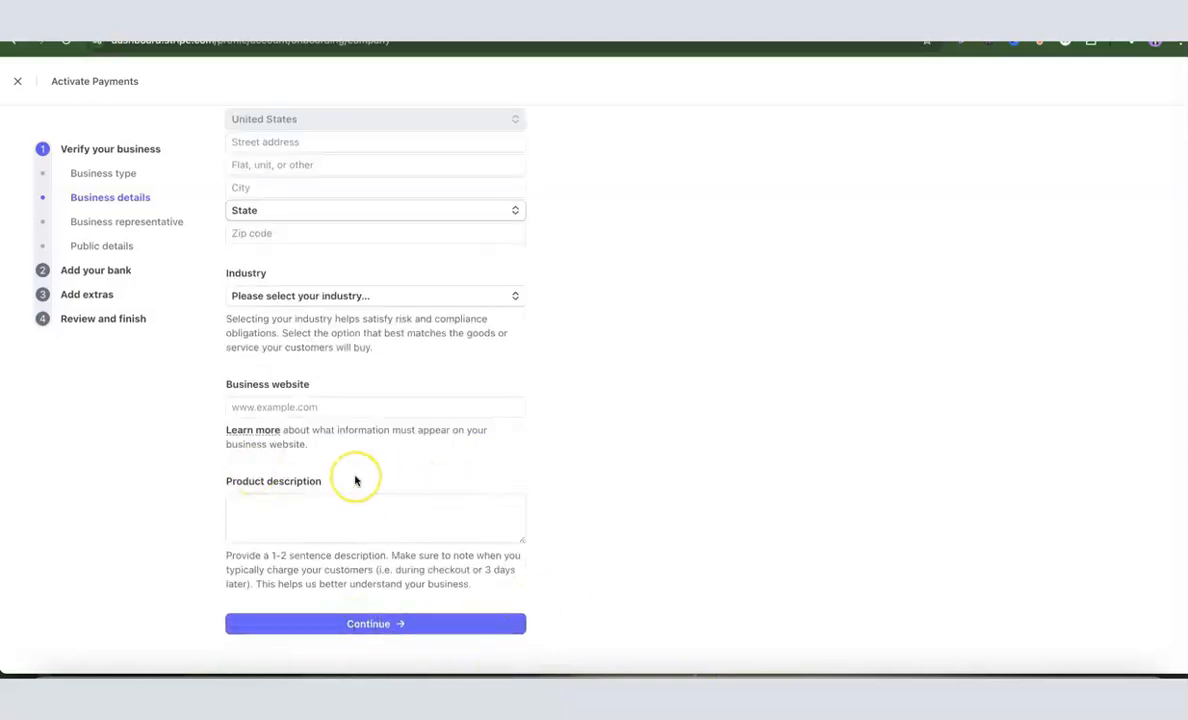
left_click(401, 624)
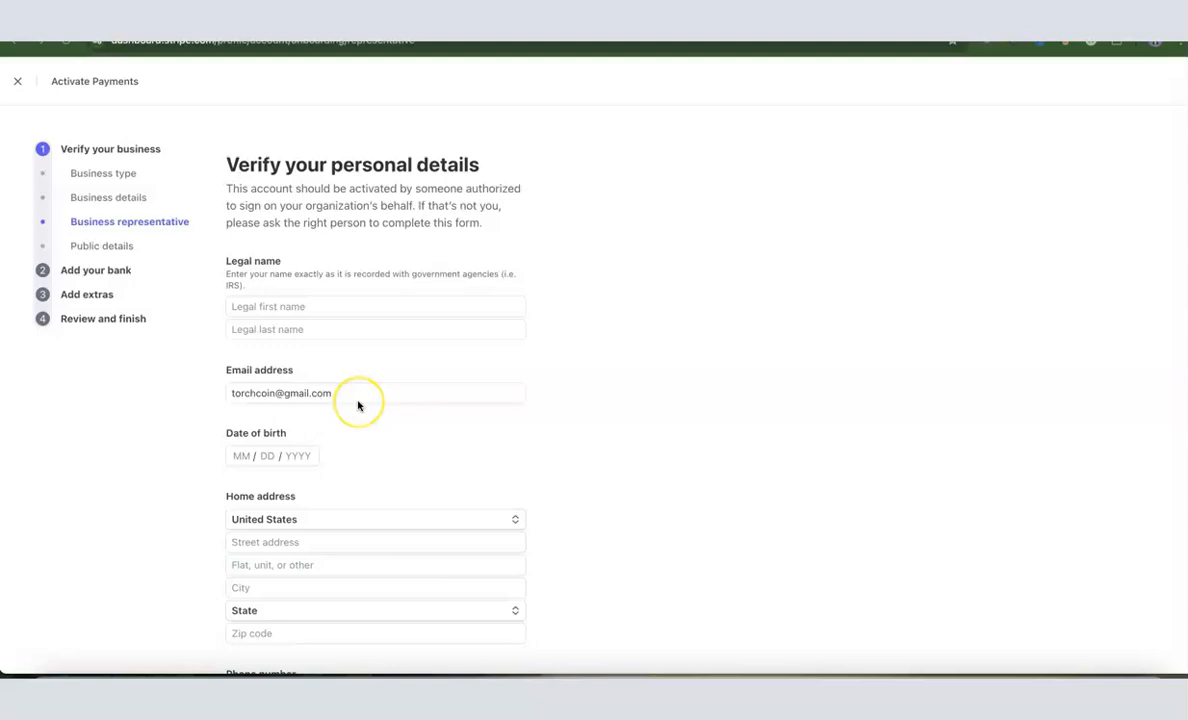
scroll(358, 405, "down", 2)
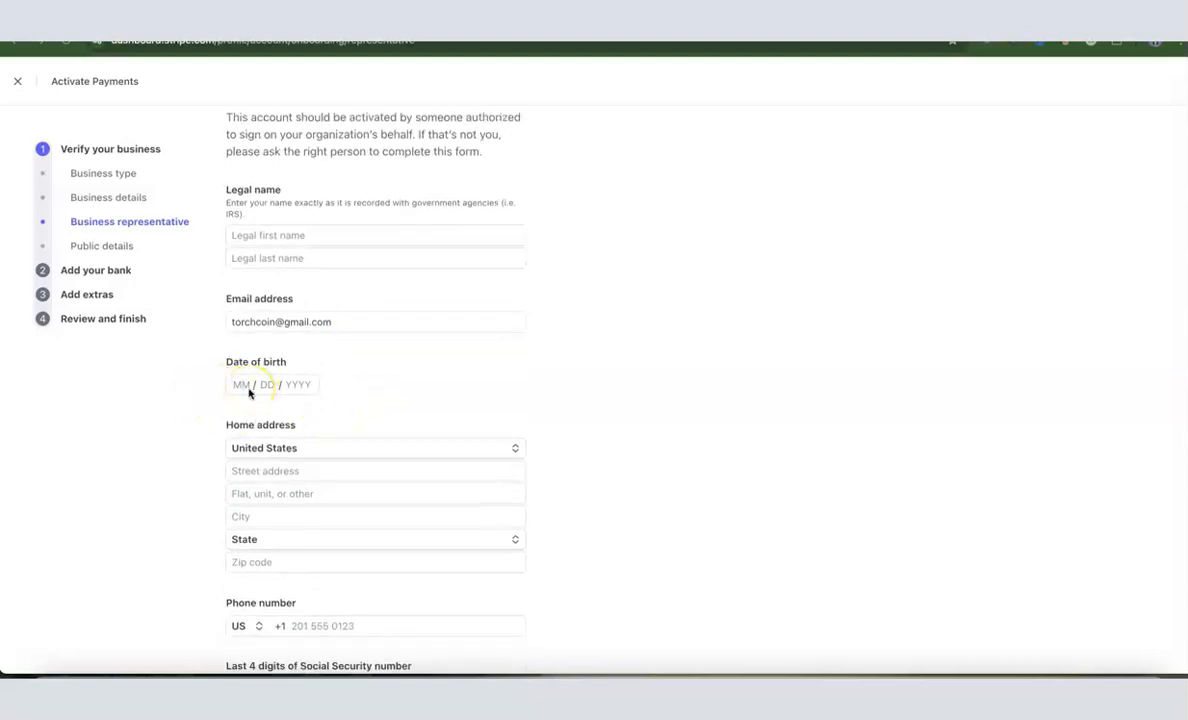
scroll(252, 393, "down", 1)
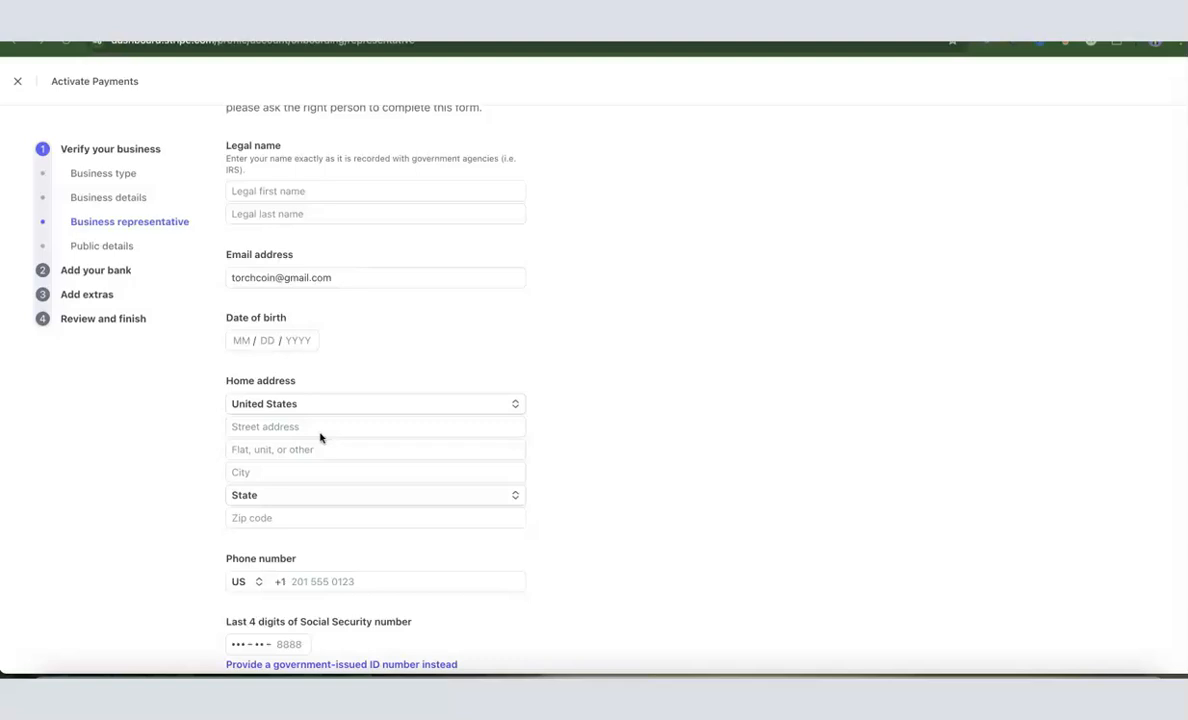
Check the country options for the home address and phone number, keeping United States and US selected.
left_click(516, 405)
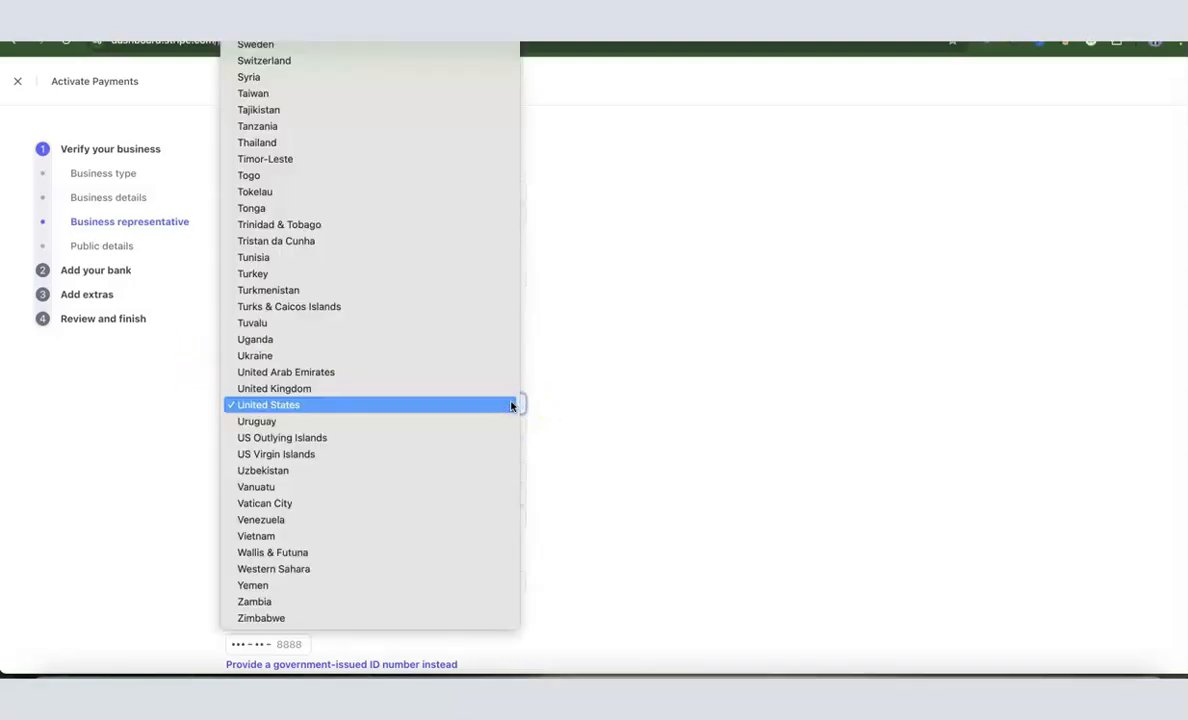
left_click(553, 405)
scroll(553, 405, "down", 1)
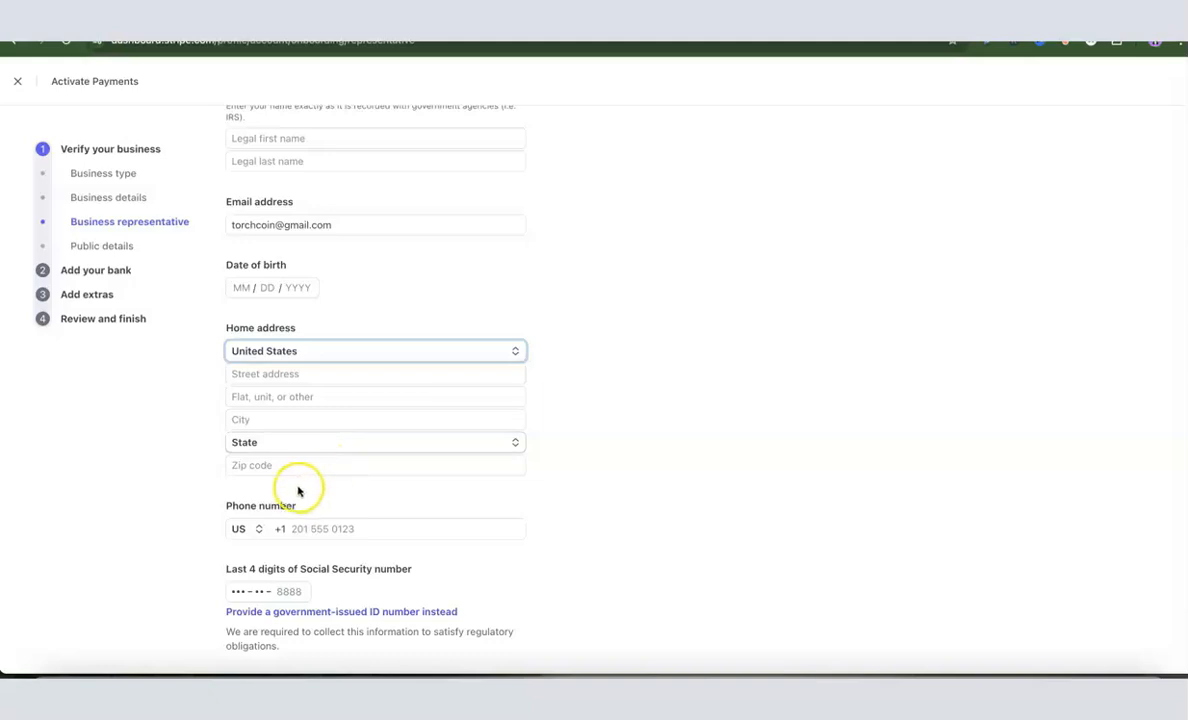
scroll(687, 405, "down", 1)
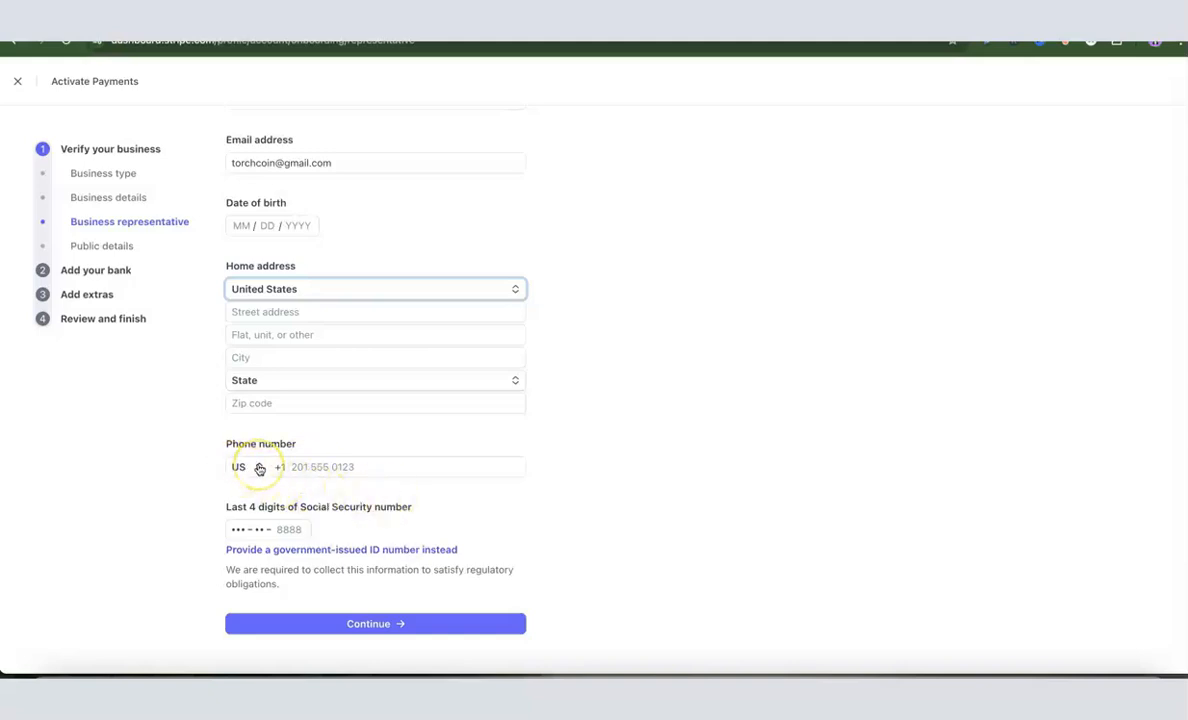
left_click(255, 469)
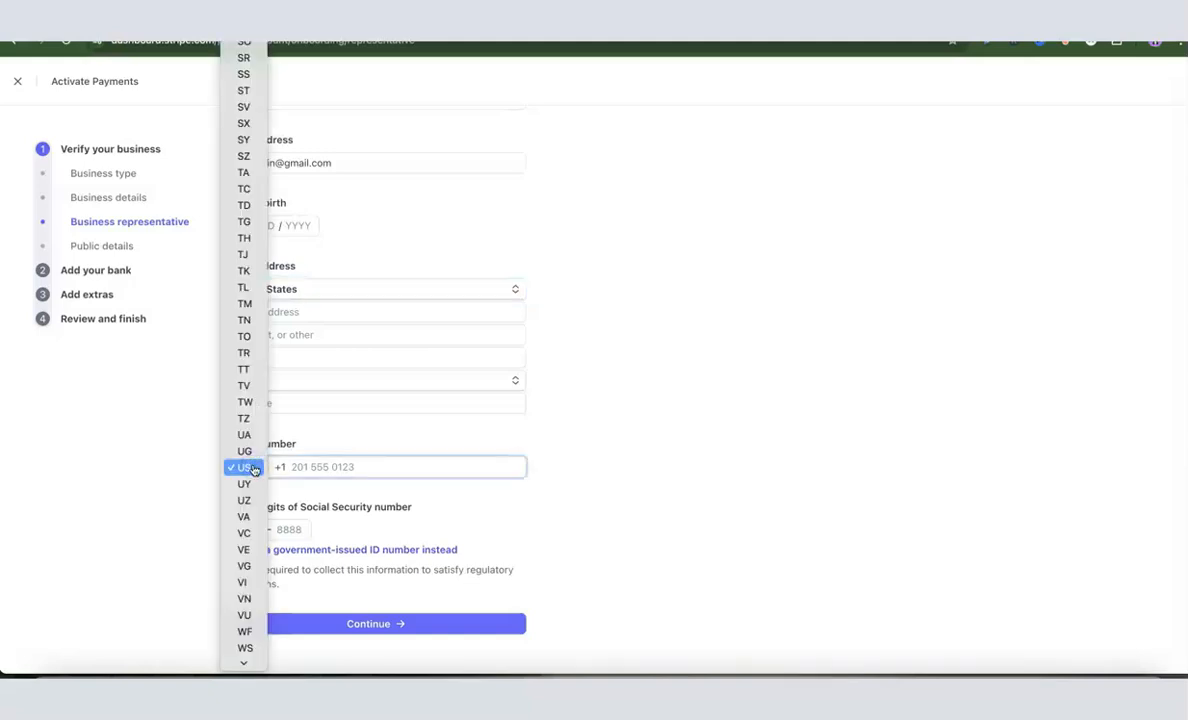
left_click(245, 467)
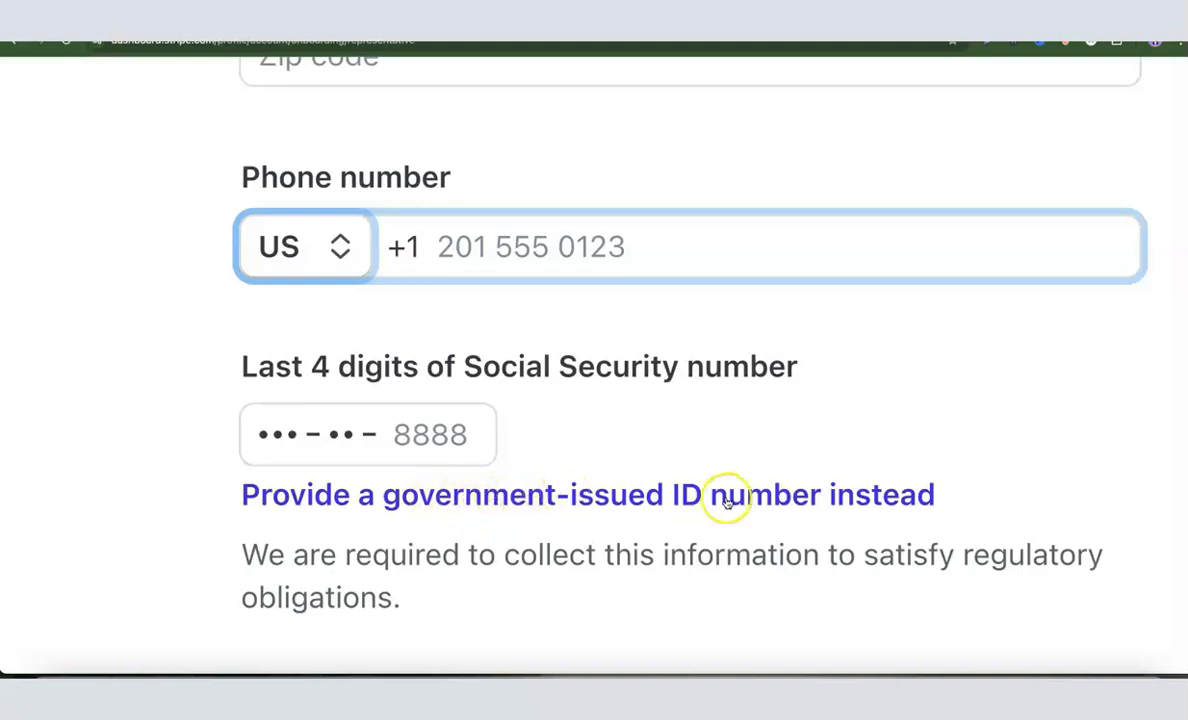
Switch the identity check to a government-issued ID number and browse its country options, keeping US selected.
left_click(469, 495)
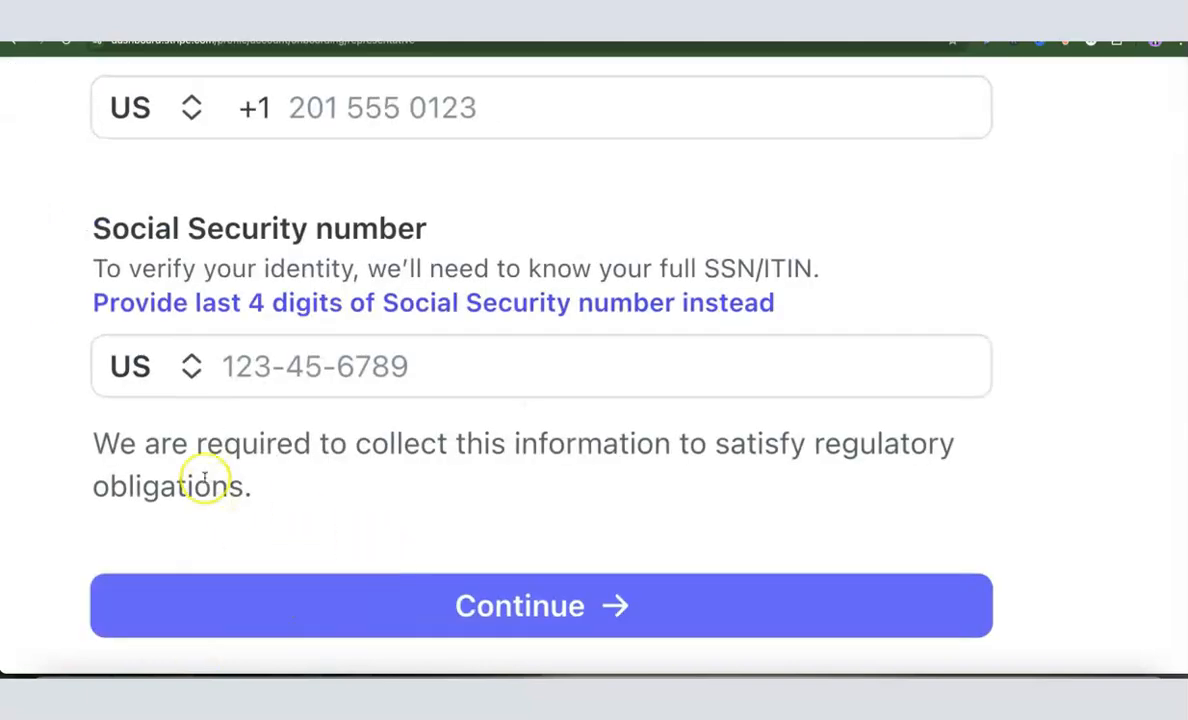
left_click(187, 368)
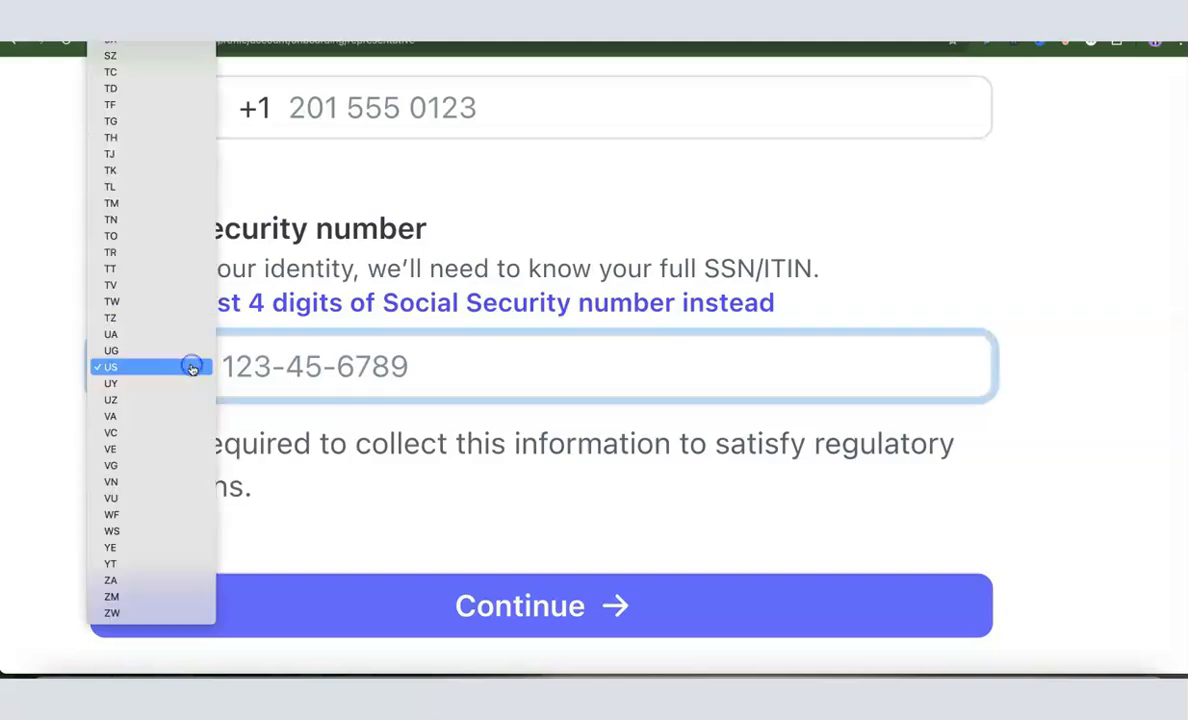
scroll(120, 380, "up", 10)
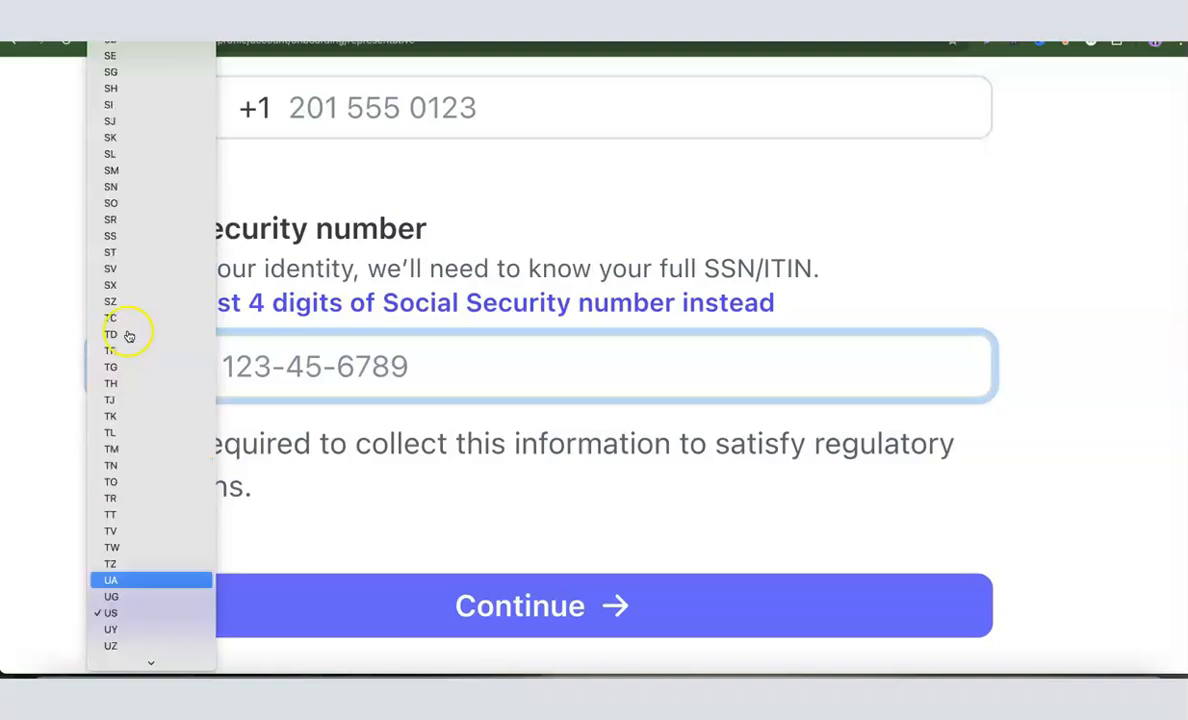
scroll(128, 298, "up", 2)
scroll(128, 298, "down", 13)
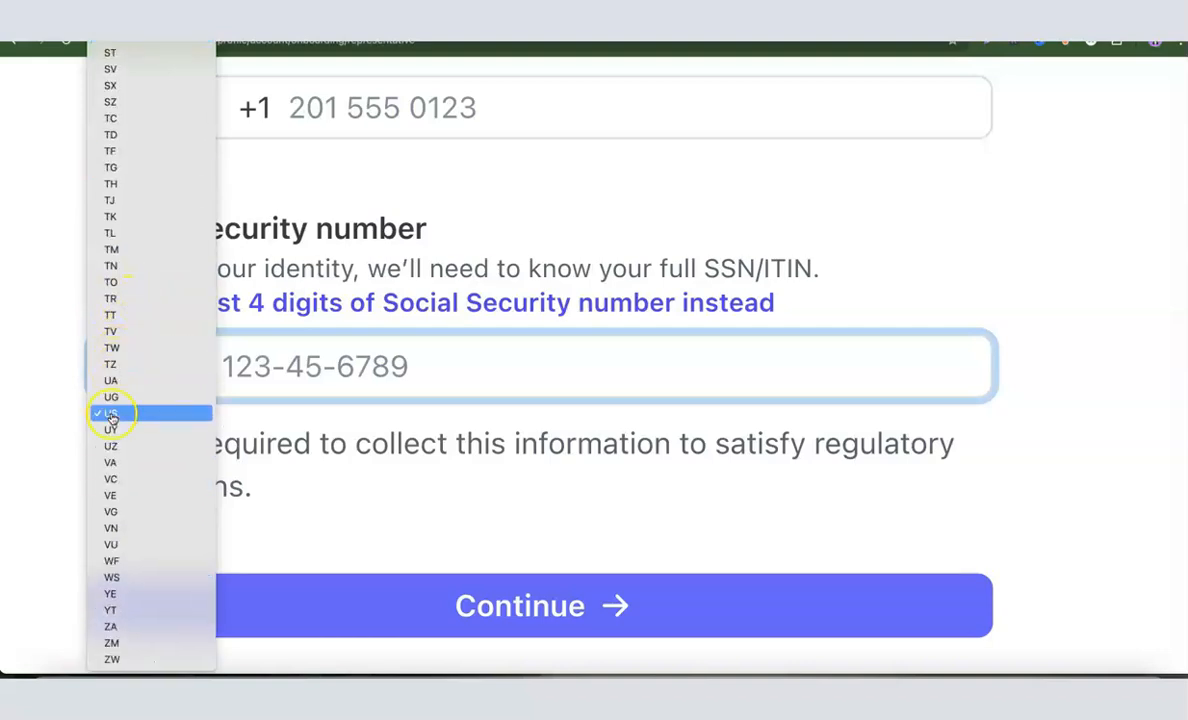
left_click(115, 405)
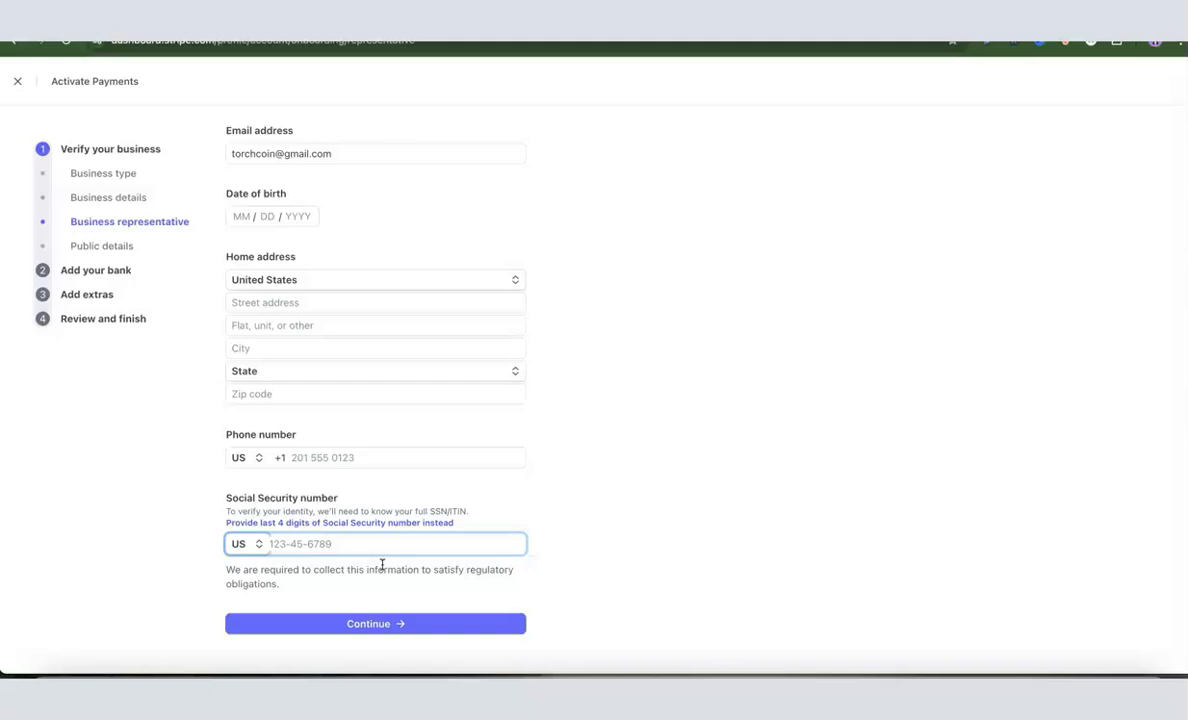
left_click(214, 572)
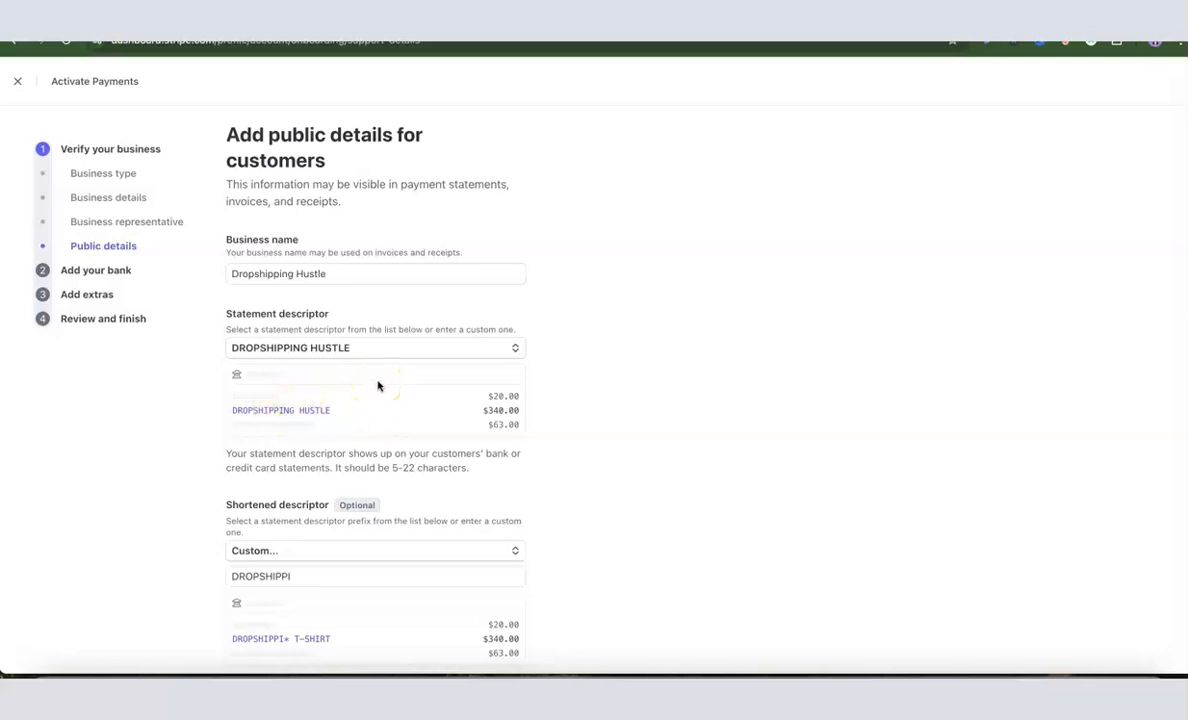
Review the public business name, the statement descriptor and the shortened descriptor options, keeping the shortened one as Custom.
scroll(374, 383, "down", 1)
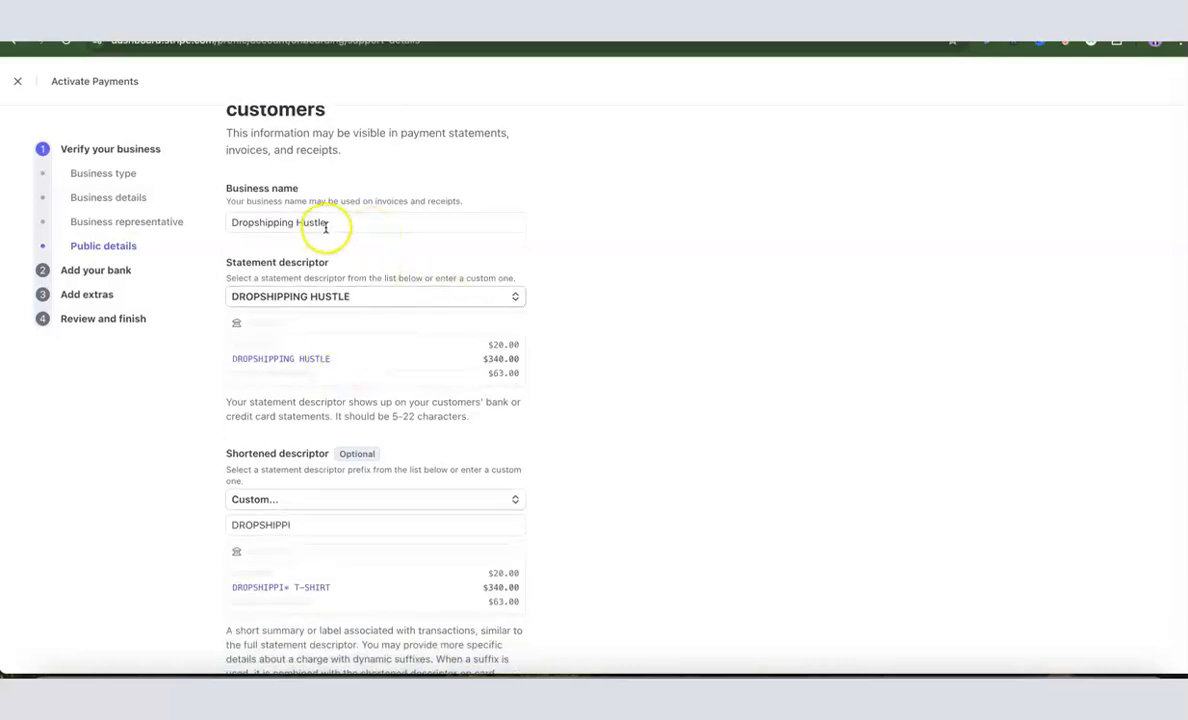
scroll(360, 270, "down", 1)
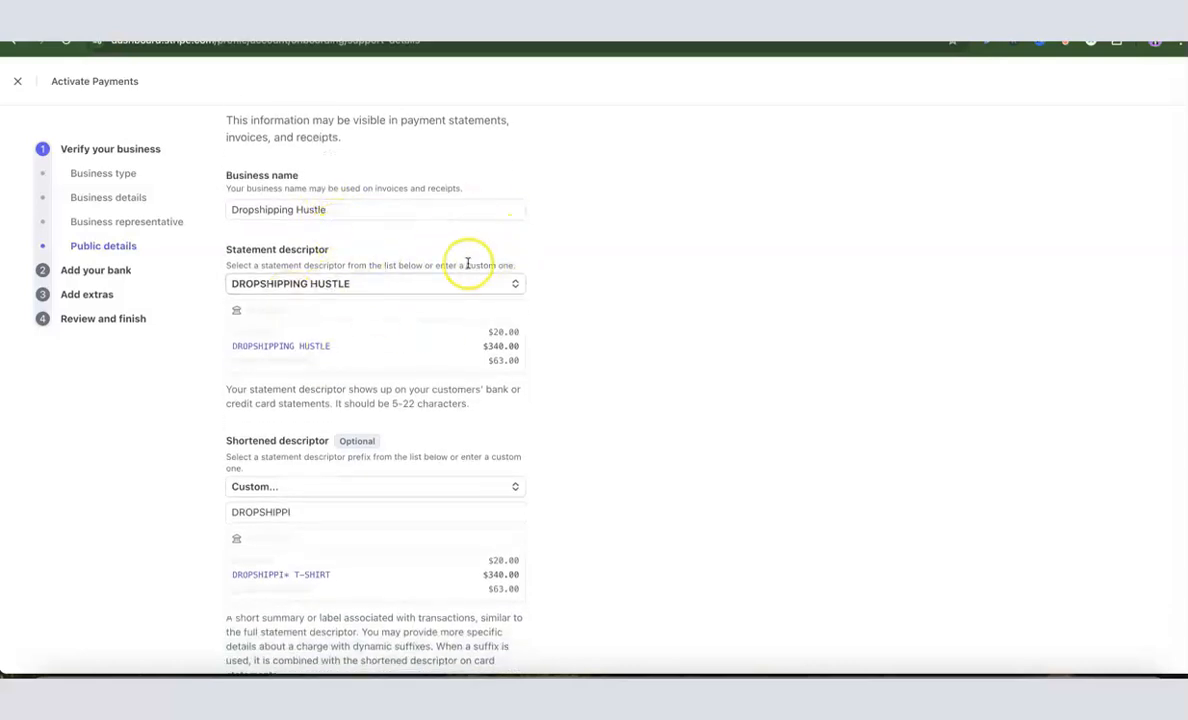
scroll(366, 403, "down", 2)
left_click(365, 407)
scroll(292, 374, "down", 4)
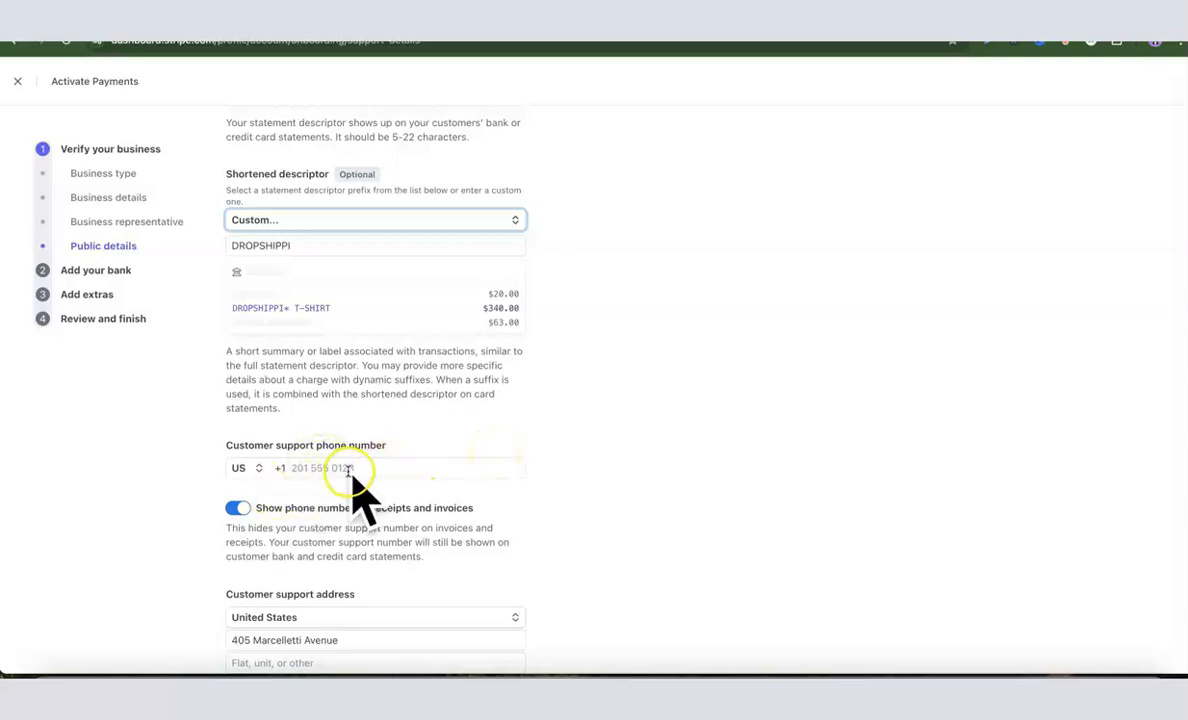
Examine the customer support phone number, its receipt visibility setting and the customer support address fields.
scroll(411, 459, "down", 1)
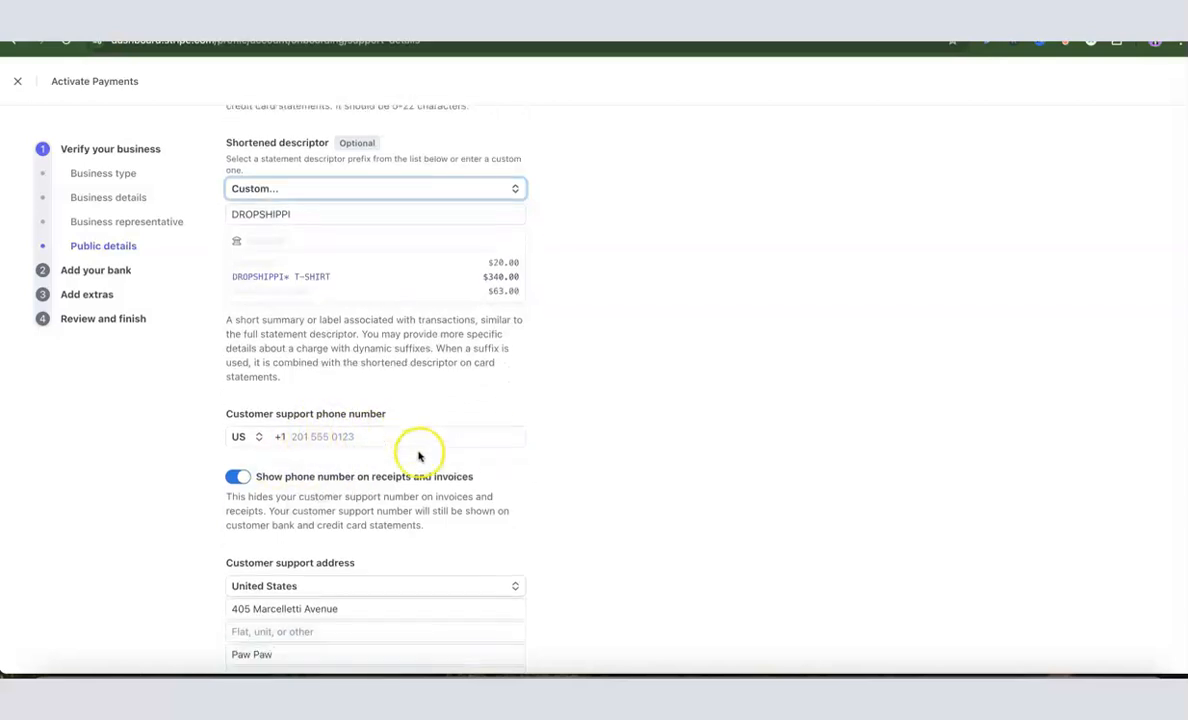
left_click(332, 437)
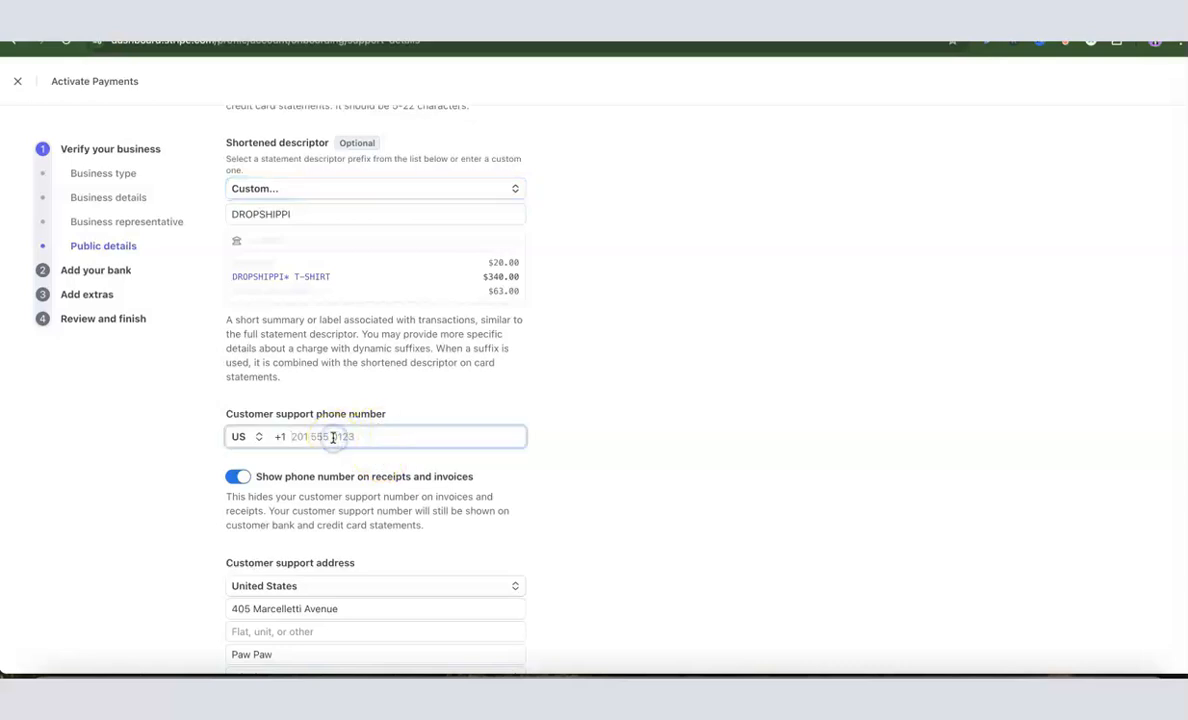
scroll(334, 448, "down", 4)
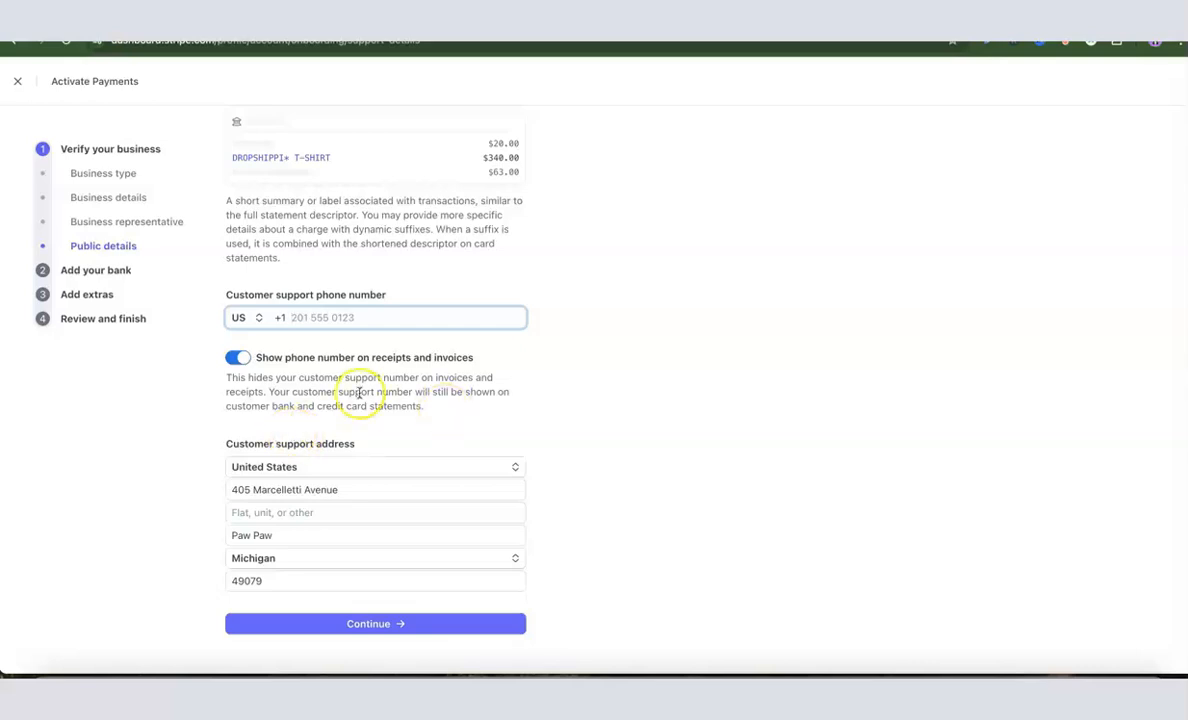
scroll(340, 388, "up", 1)
scroll(340, 388, "up", 1)
scroll(339, 386, "down", 2)
scroll(369, 465, "up", 5)
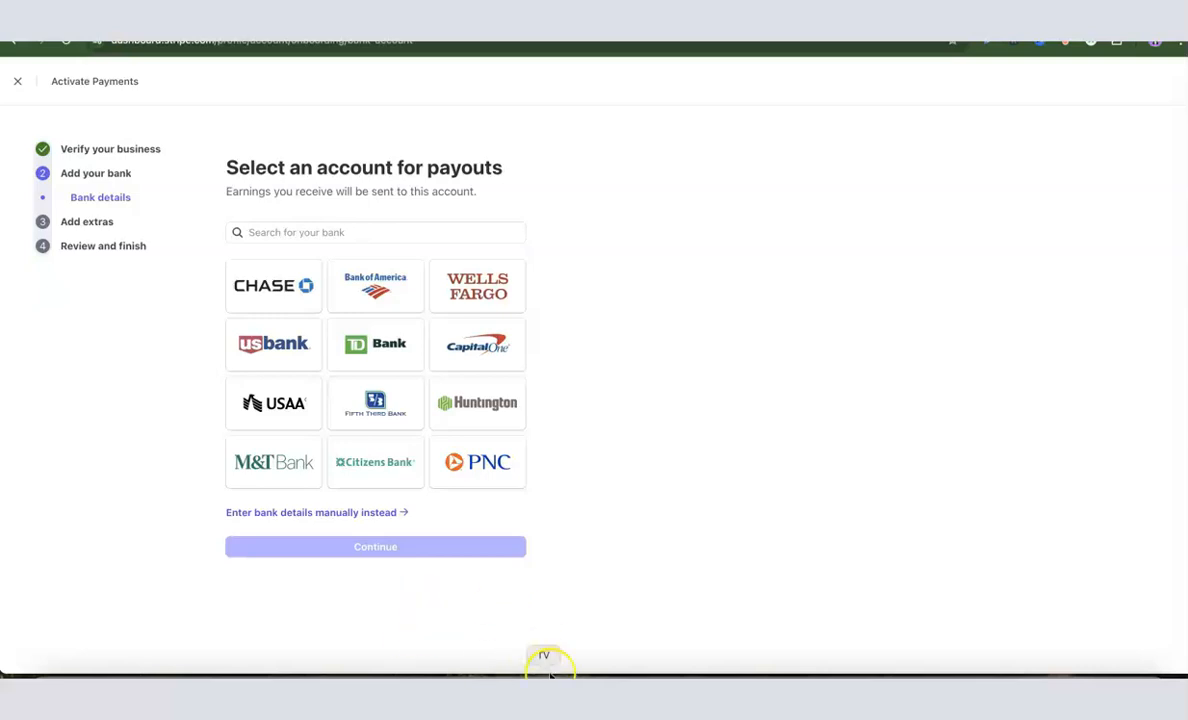
Add the payout bank account manually by entering its routing number and confirmed account number, and submit the details.
left_click(277, 513)
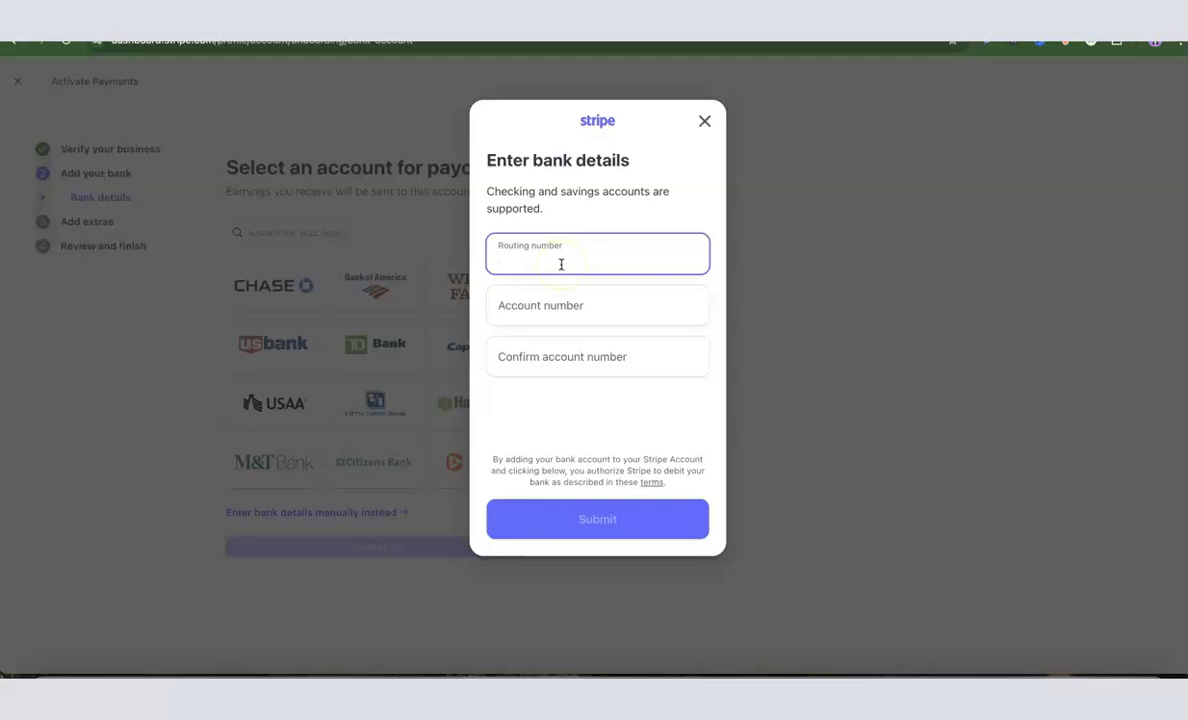
left_click(580, 534)
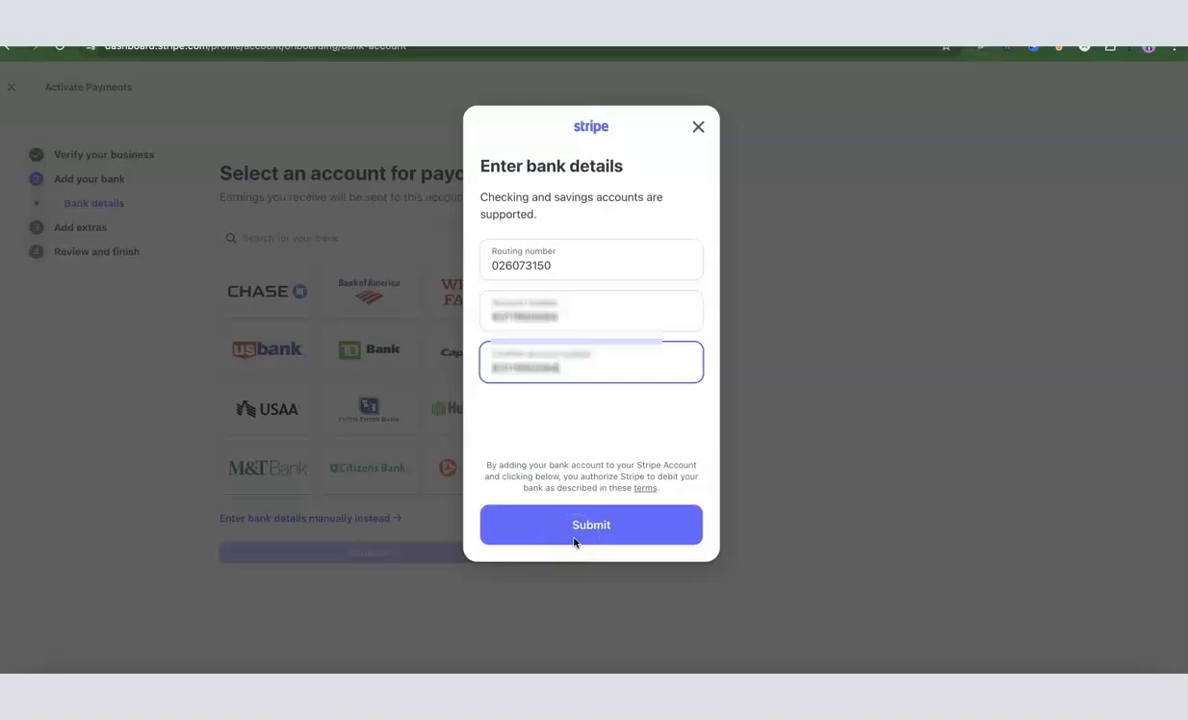
left_click(566, 538)
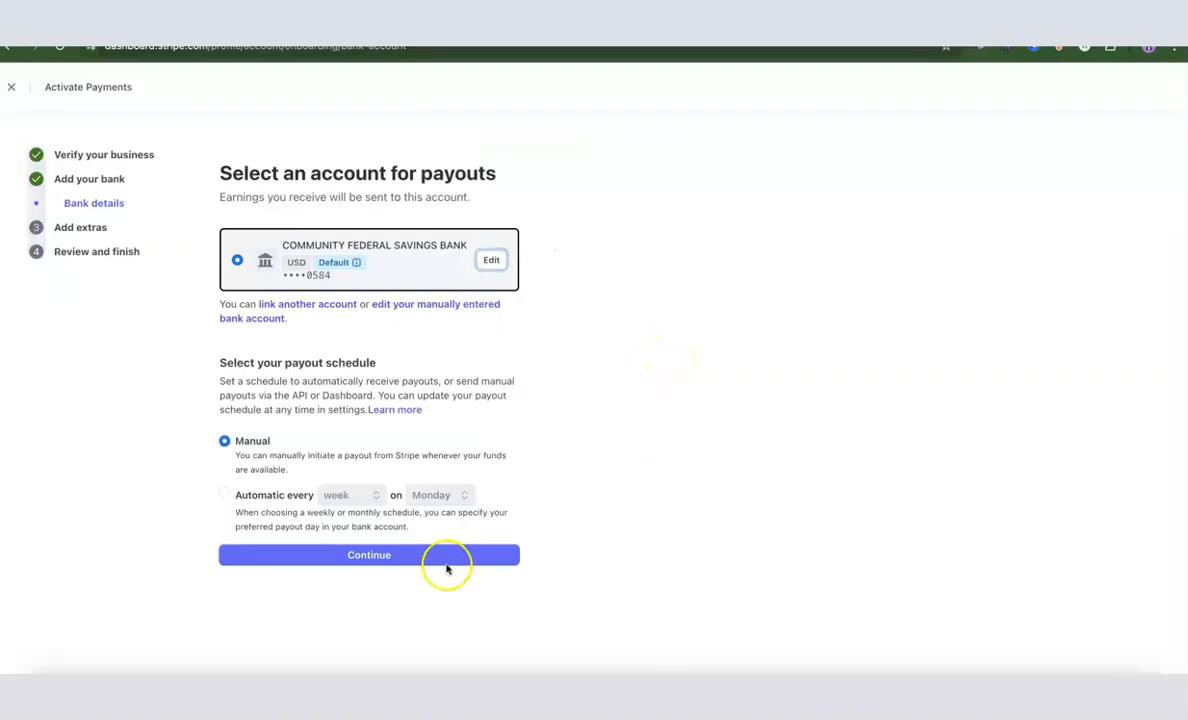
Set the payout schedule to automatic every week on Monday and submit it.
left_click(240, 465)
left_click(345, 498)
left_click(345, 497)
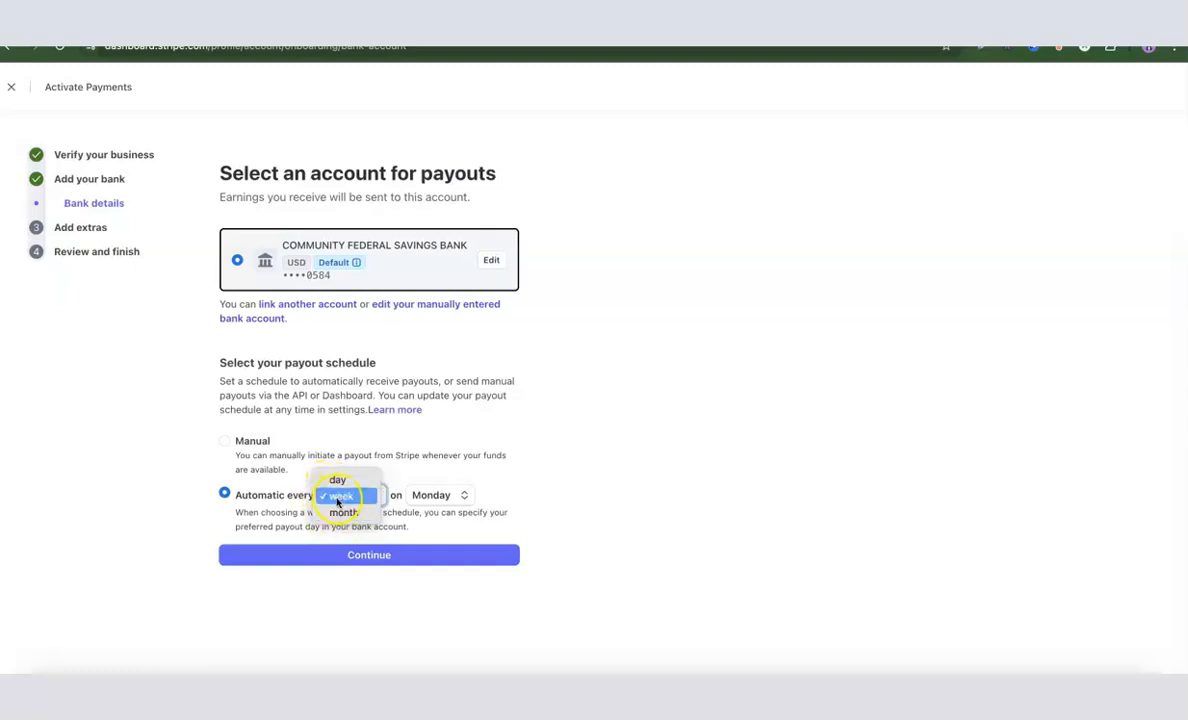
left_click(338, 497)
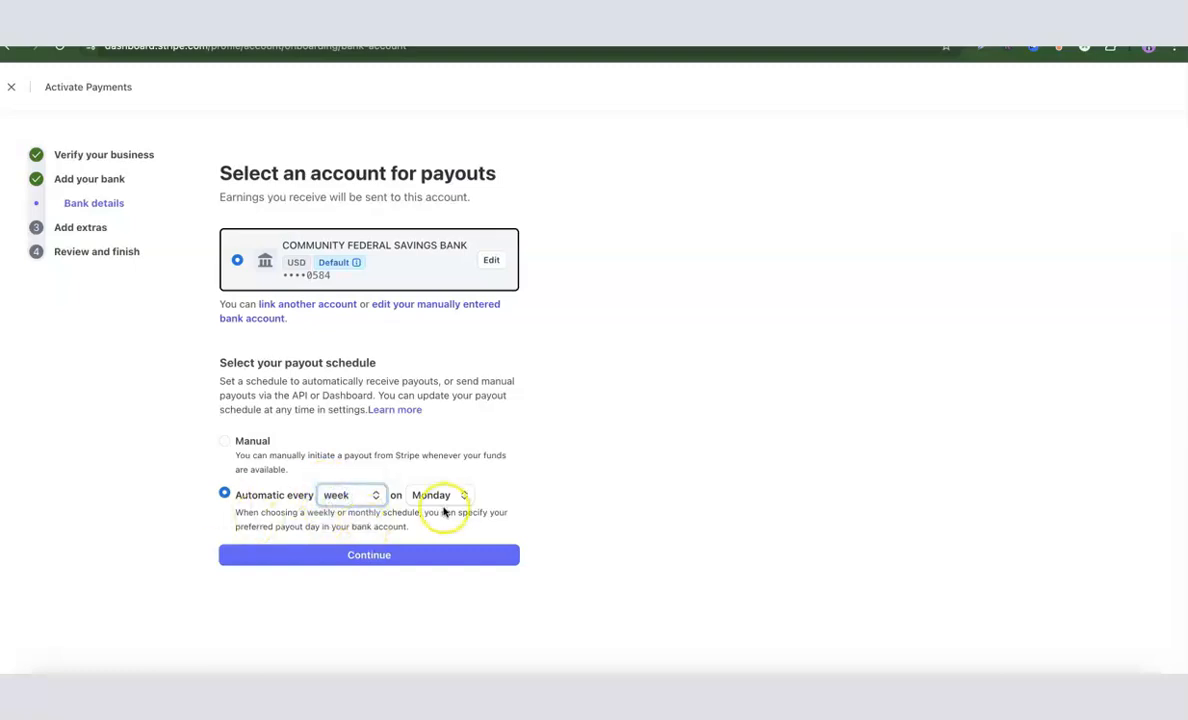
left_click(223, 443)
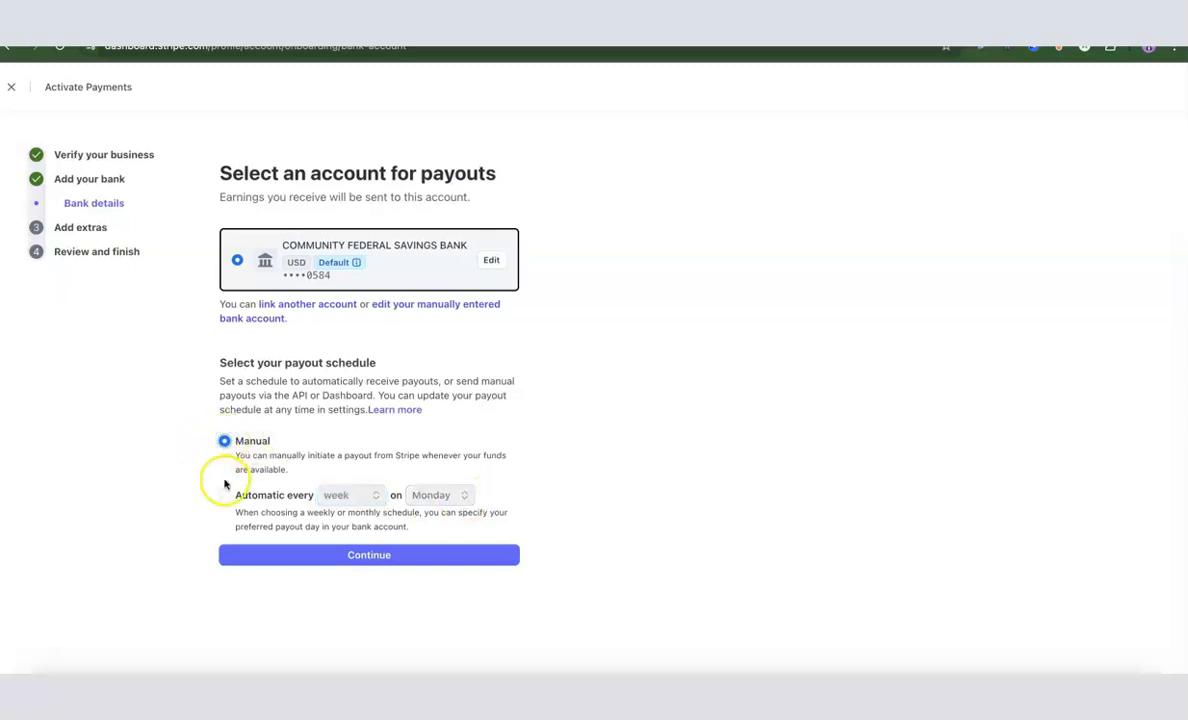
left_click(224, 496)
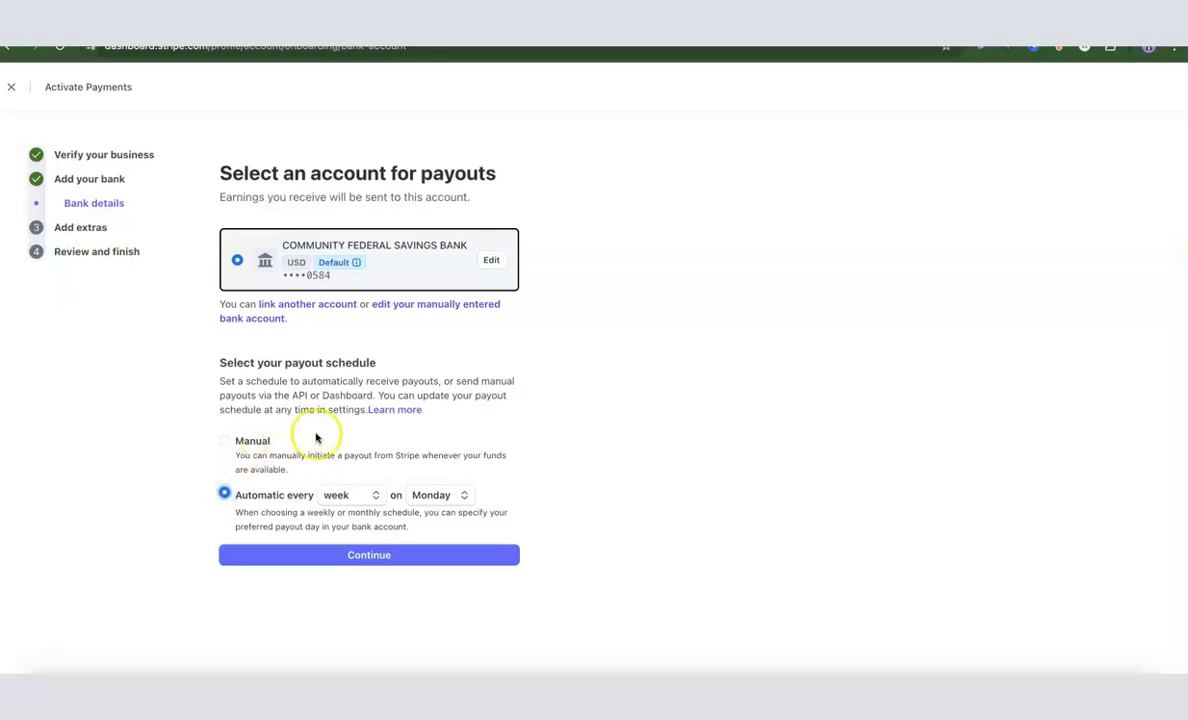
left_click(359, 555)
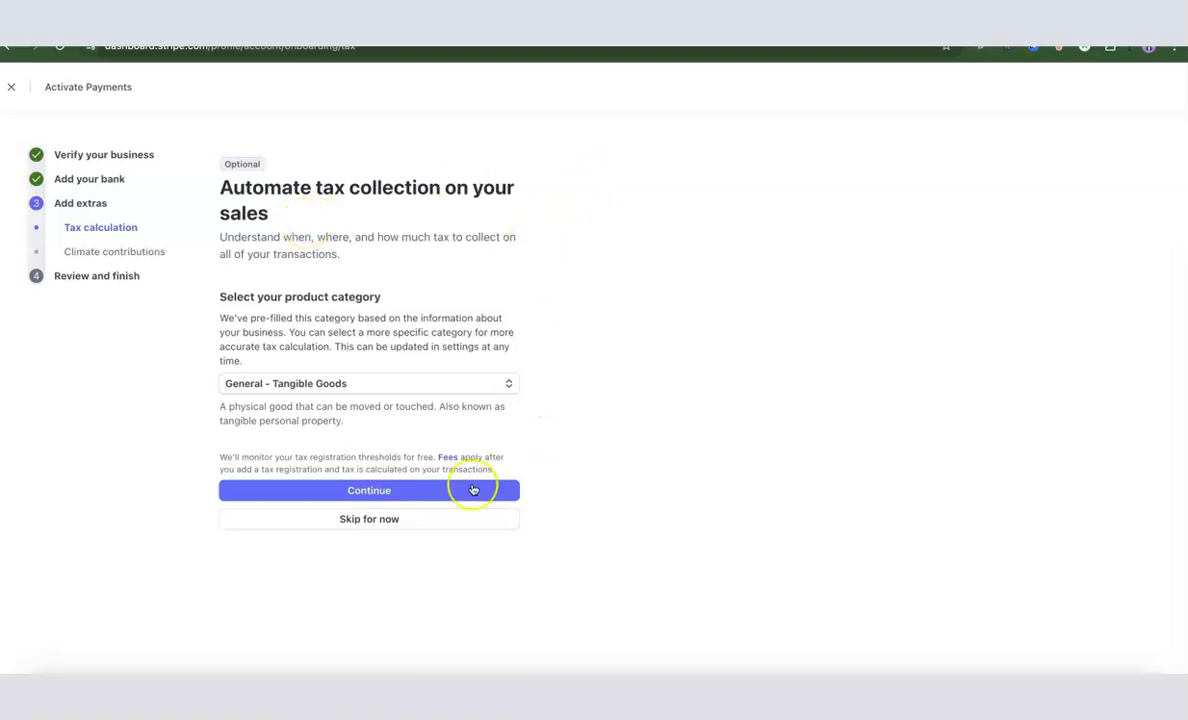
Skip the automated tax collection and decline the Stripe Climate contribution.
left_click(378, 528)
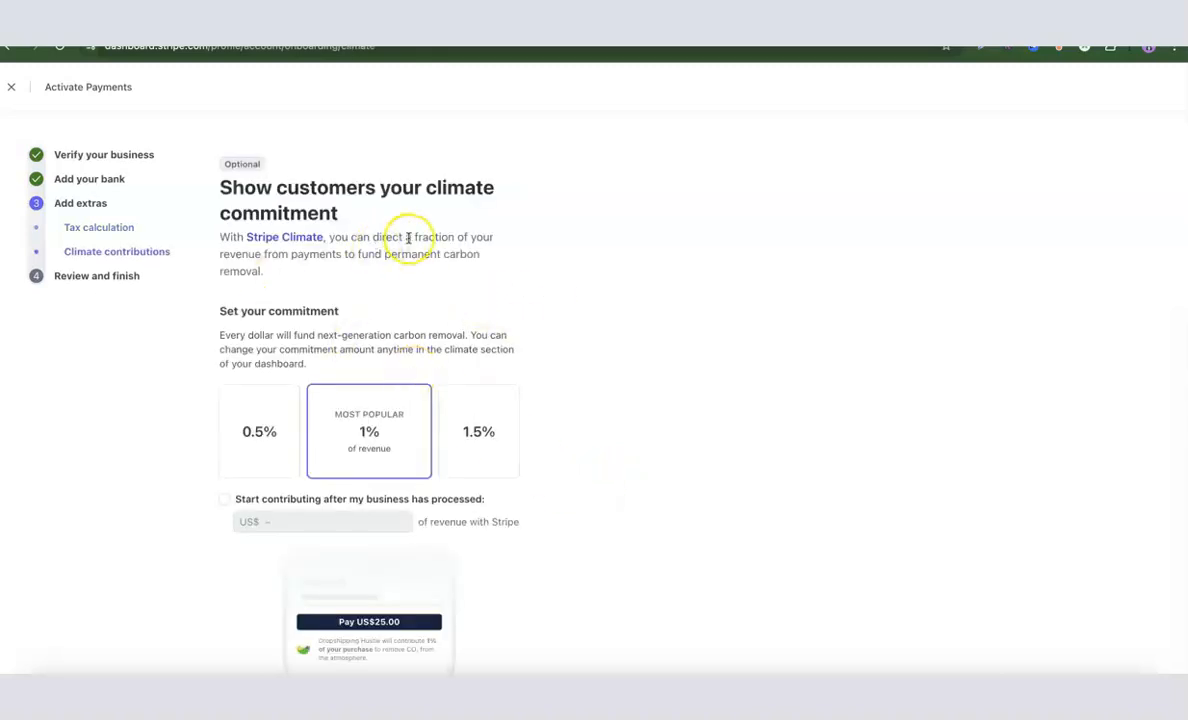
scroll(480, 237, "down", 2)
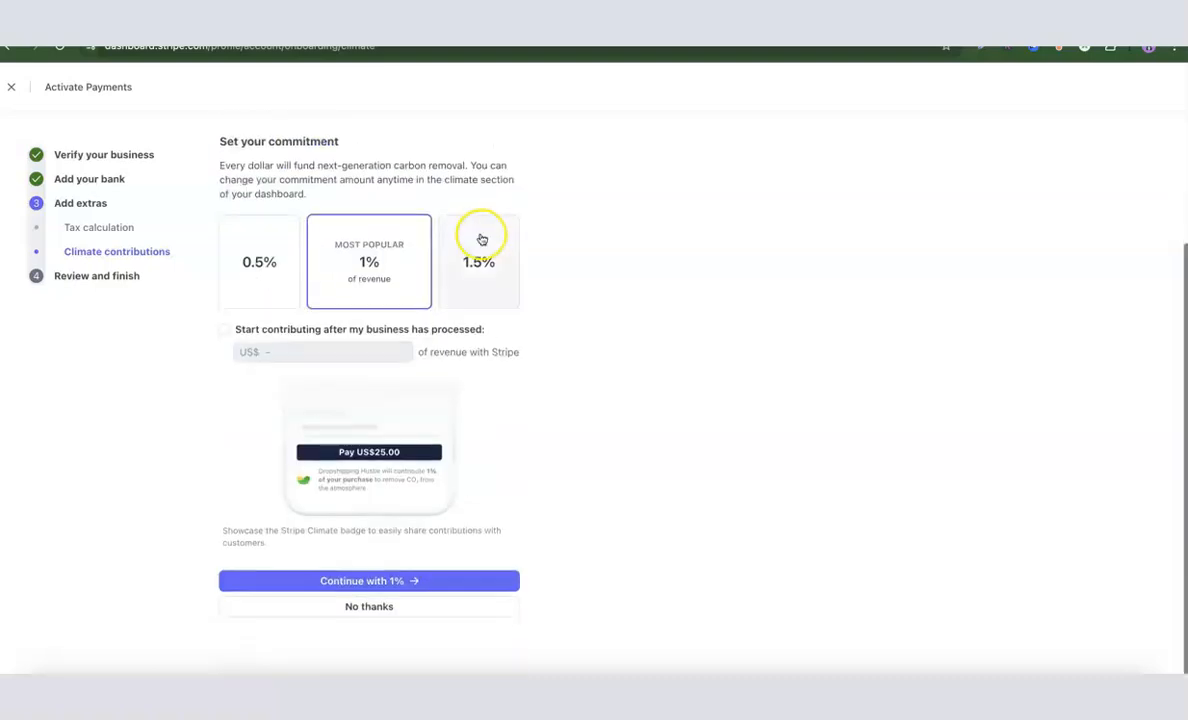
left_click(371, 609)
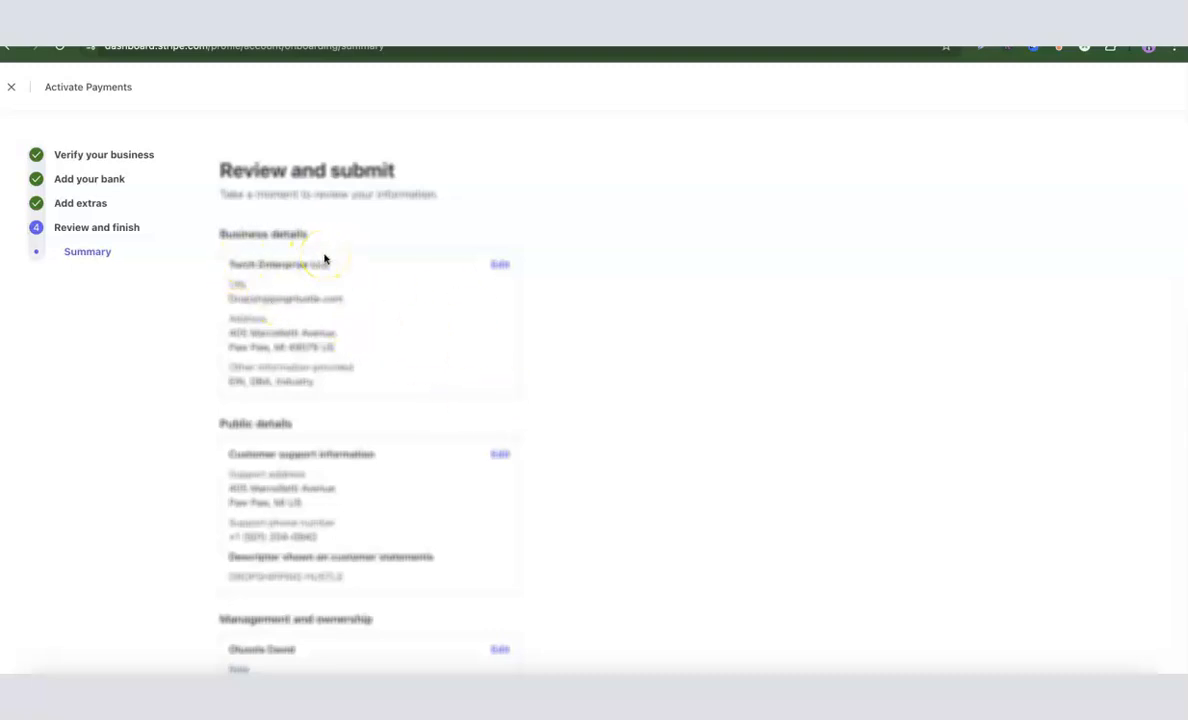
Review the activation summary, from the public details and ownership to the payout, two-step authentication, tax and climate sections.
scroll(323, 257, "down", 4)
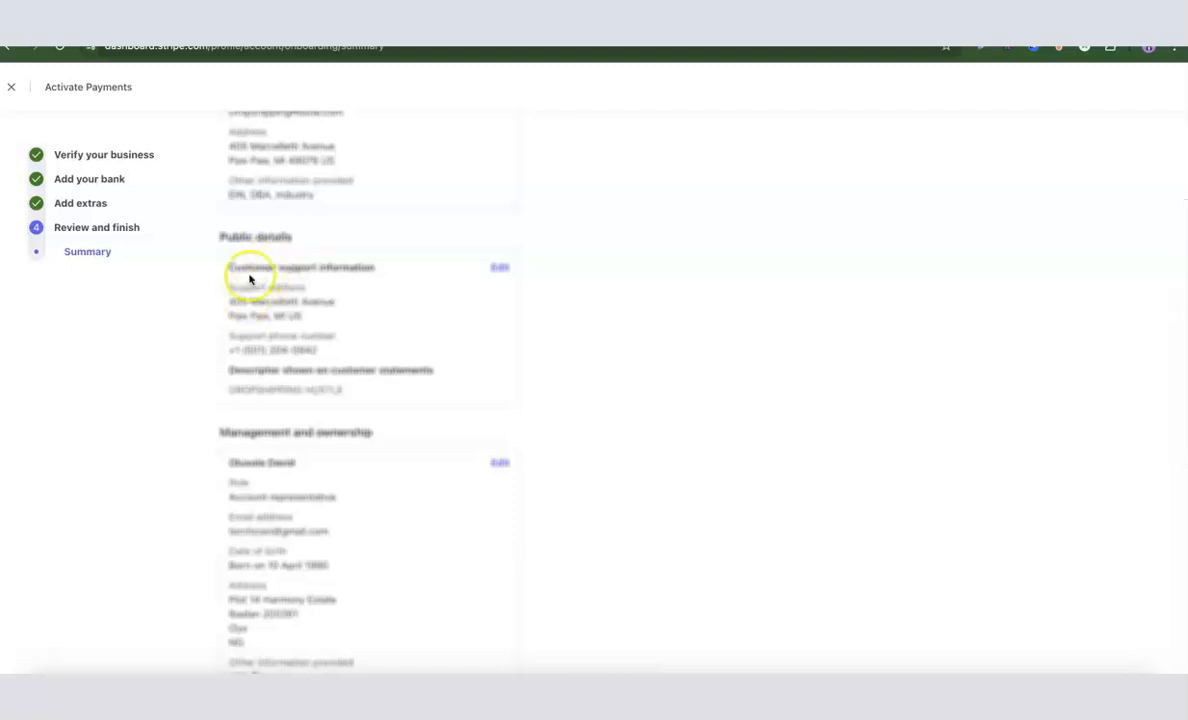
scroll(246, 297, "down", 2)
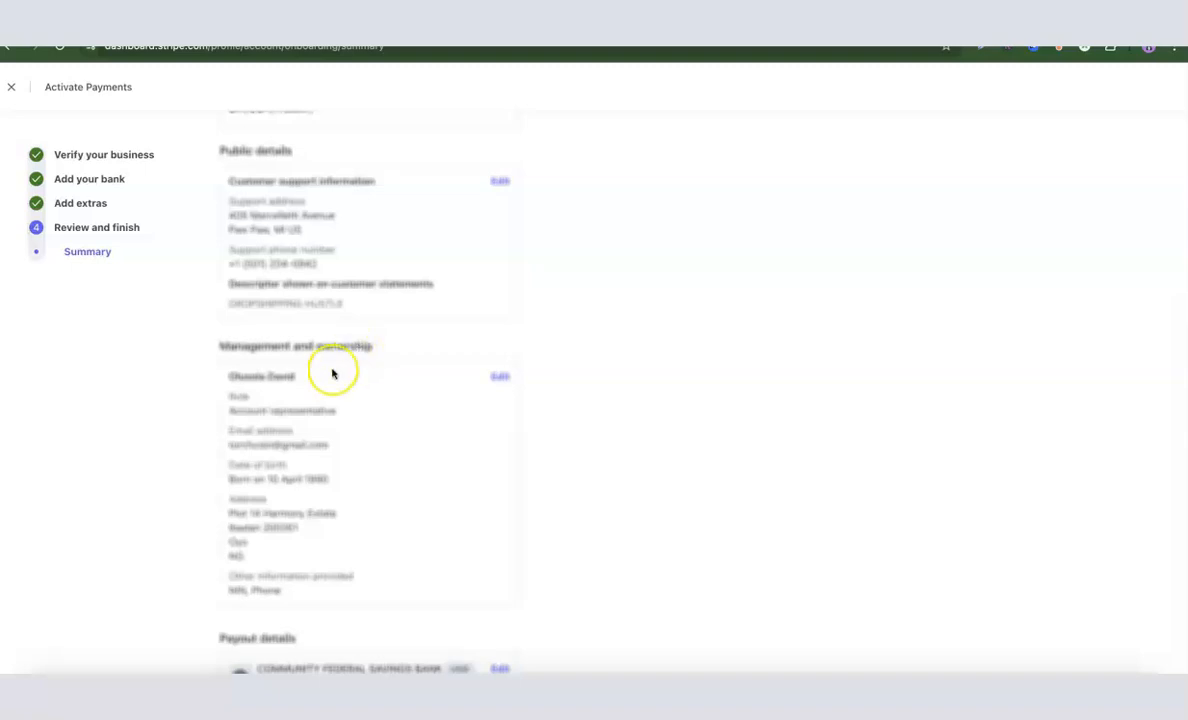
scroll(331, 339, "down", 4)
scroll(331, 339, "down", 2)
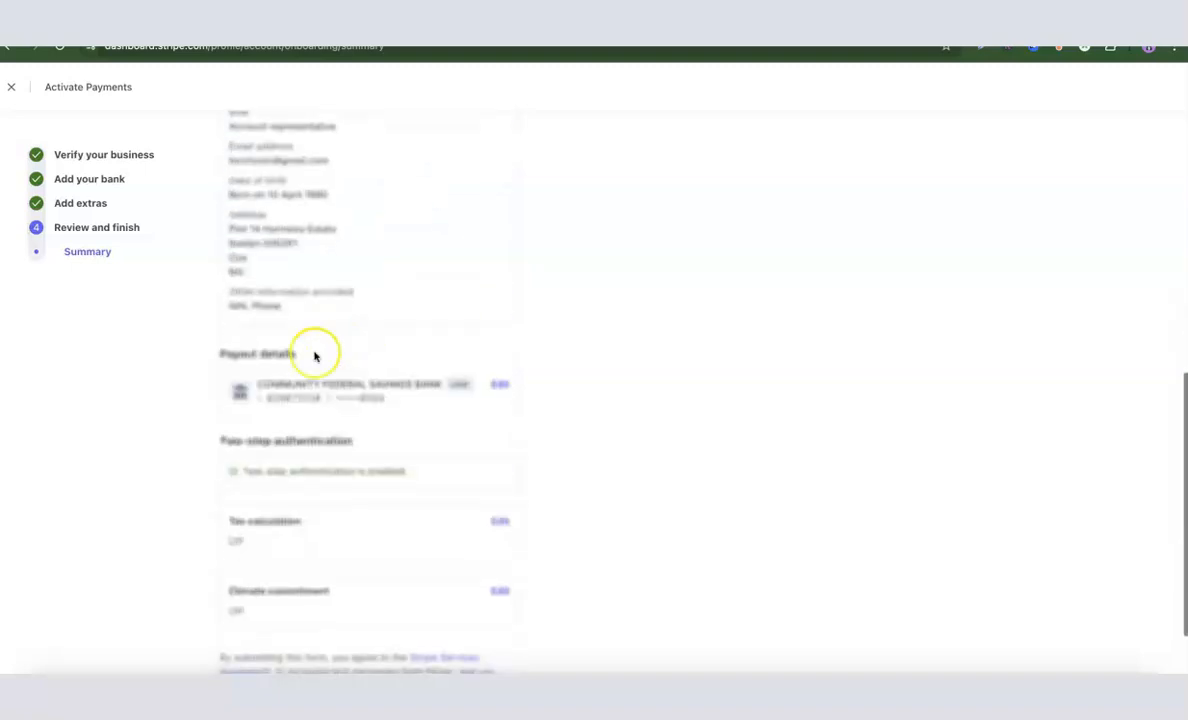
scroll(275, 365, "down", 2)
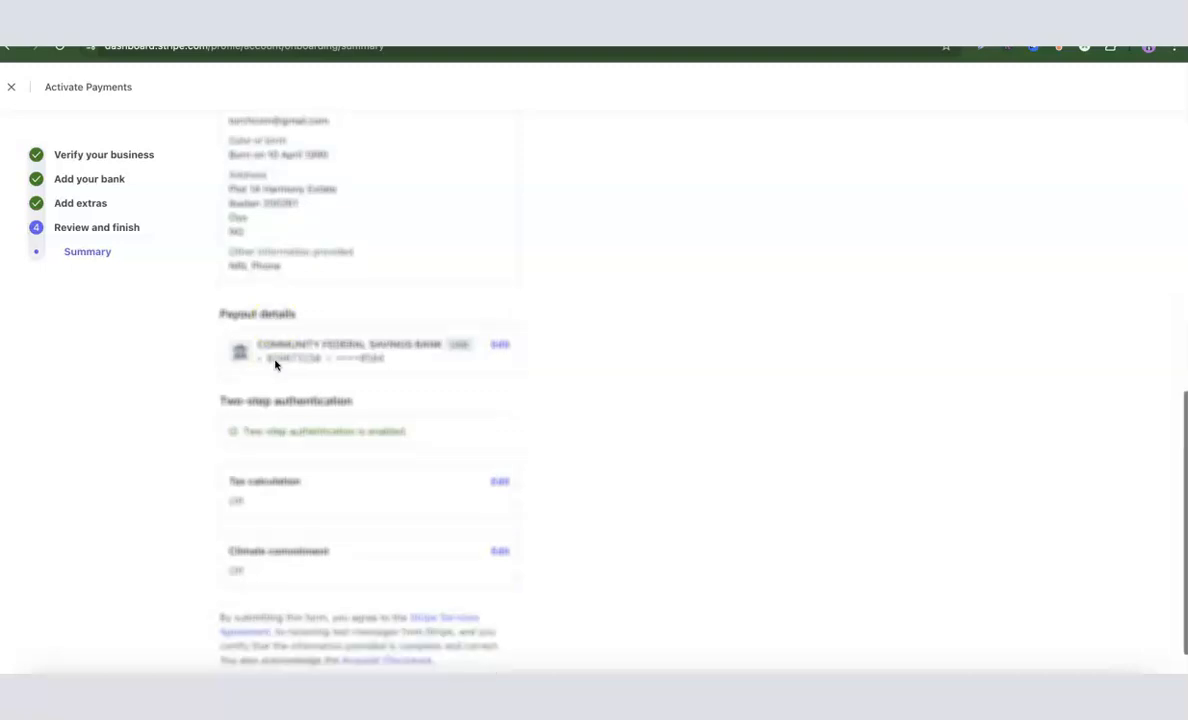